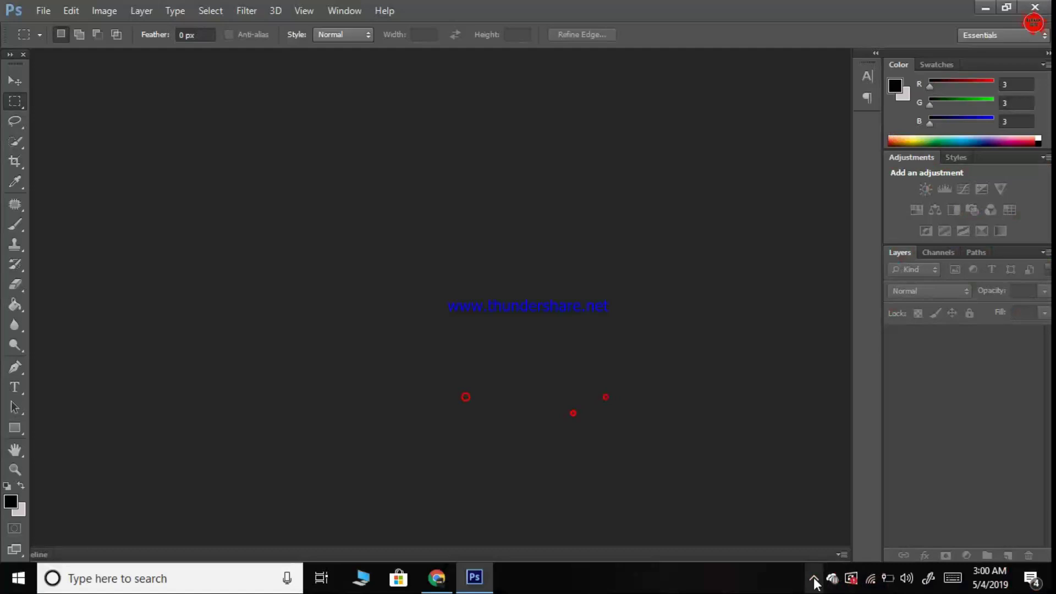
Start opening a file and browse from the Desktop into the New folder (2) folder
click(814, 579)
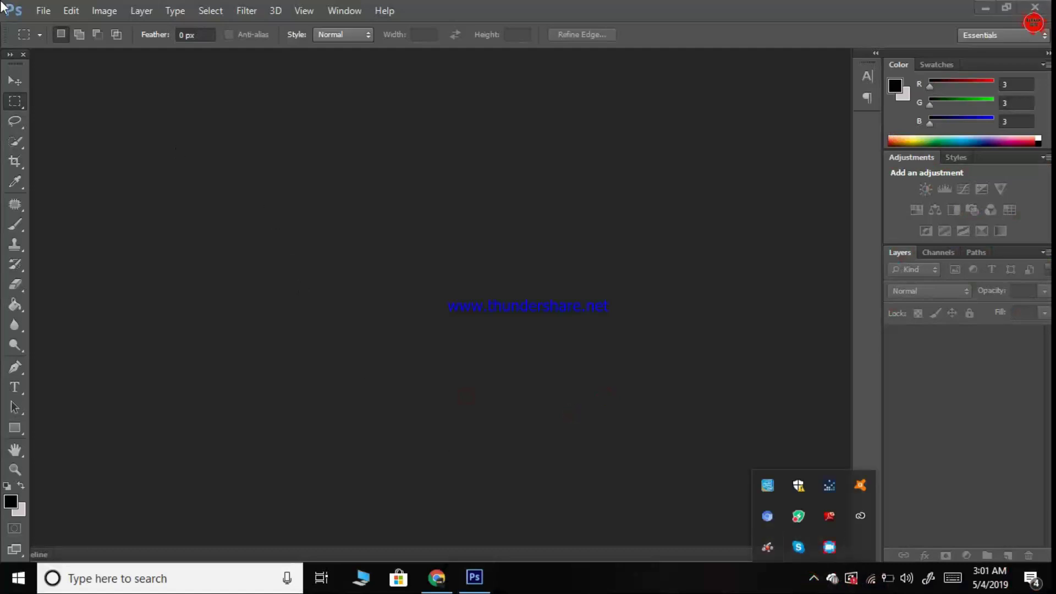
click(43, 10)
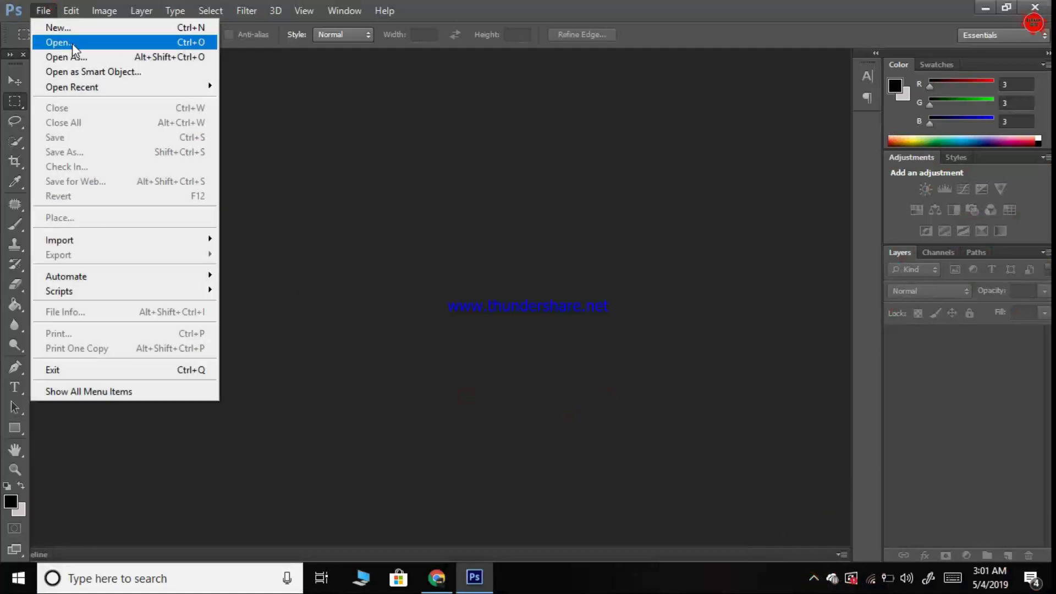
click(103, 44)
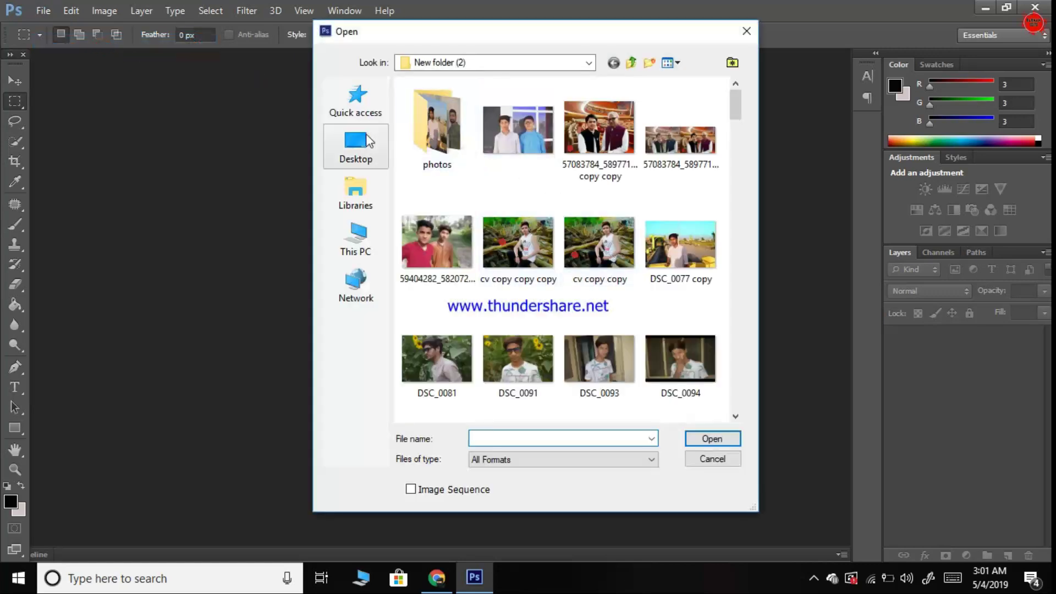
click(356, 144)
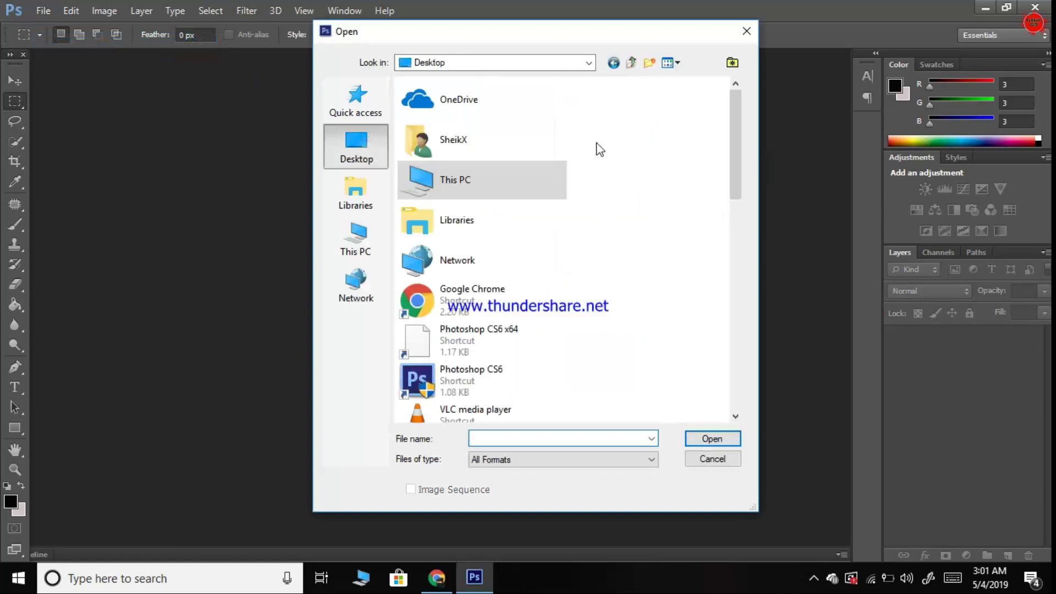
scroll(588, 182, down, 10)
scroll(454, 174, up, 5)
scroll(455, 173, up, 1)
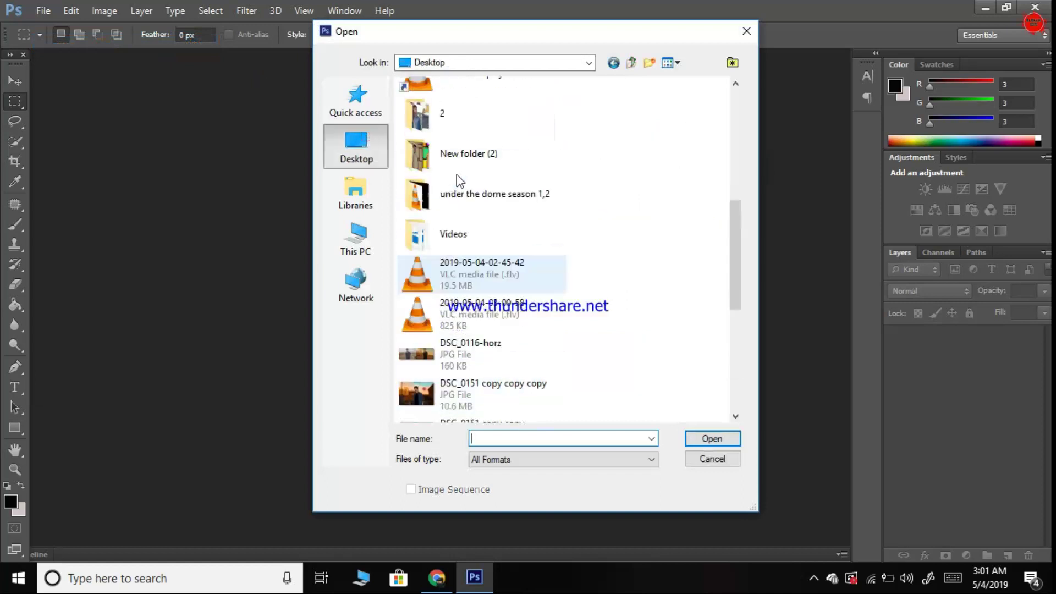
scroll(457, 174, up, 1)
scroll(466, 165, up, 2)
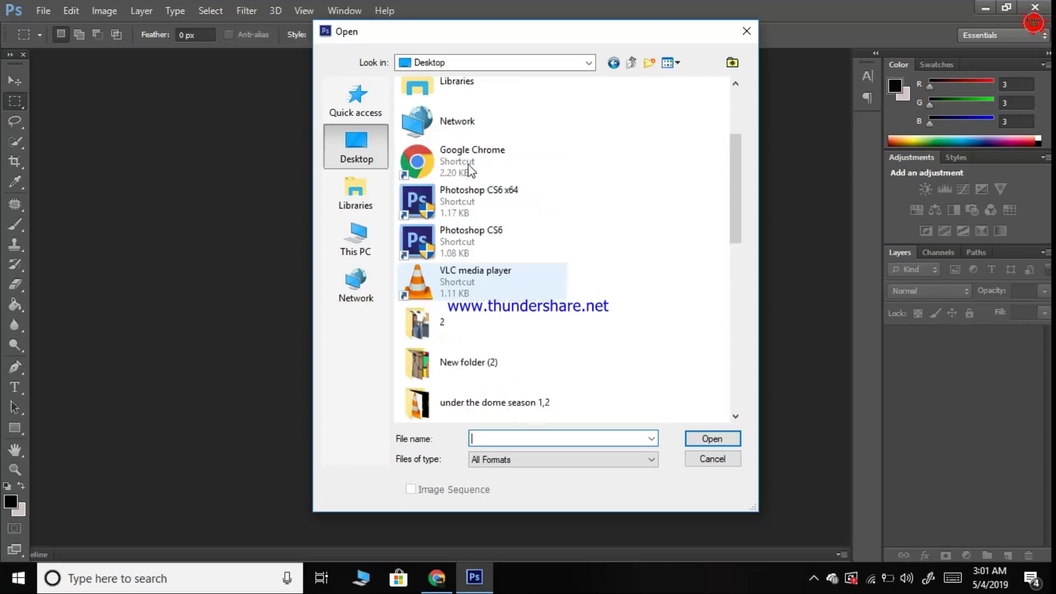
double_click(435, 370)
Find the photo DSC_0116 in that folder and open it
scroll(522, 280, down, 5)
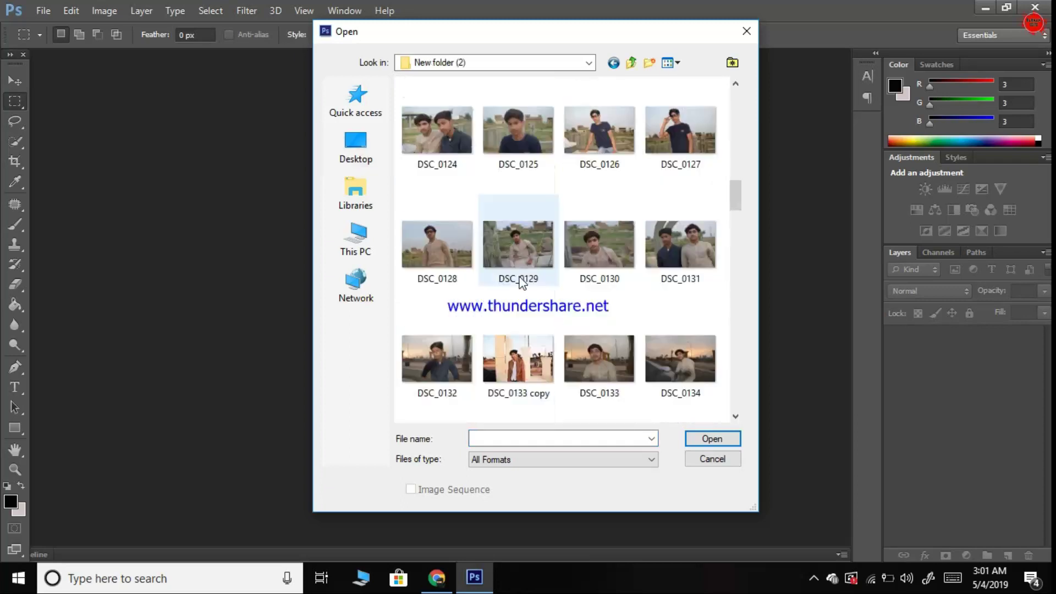
scroll(522, 281, down, 5)
scroll(522, 280, down, 5)
scroll(519, 279, up, 5)
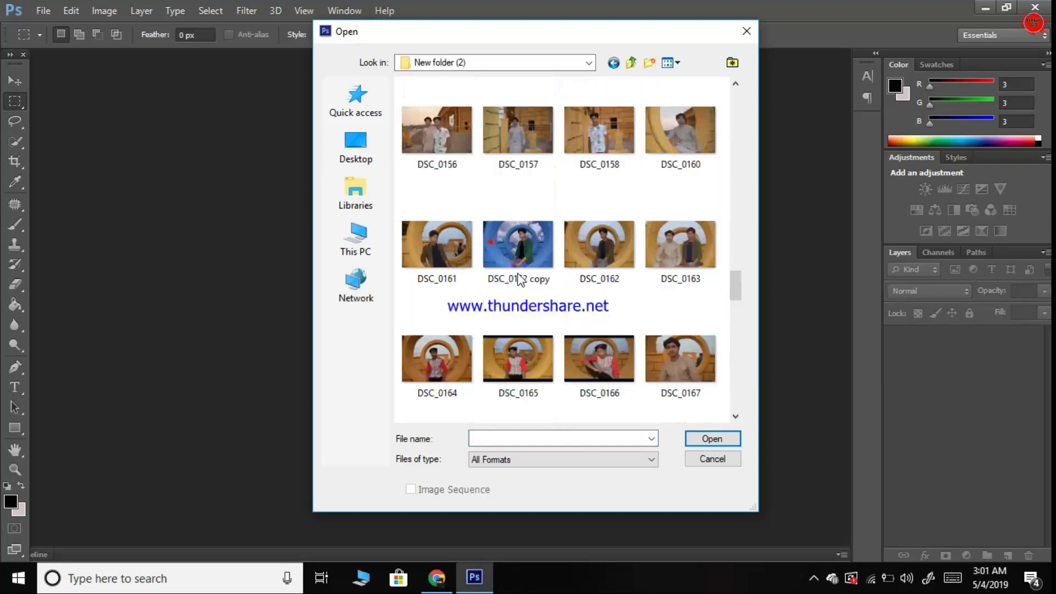
scroll(520, 279, up, 4)
scroll(523, 280, up, 4)
scroll(526, 280, up, 1)
scroll(524, 280, up, 3)
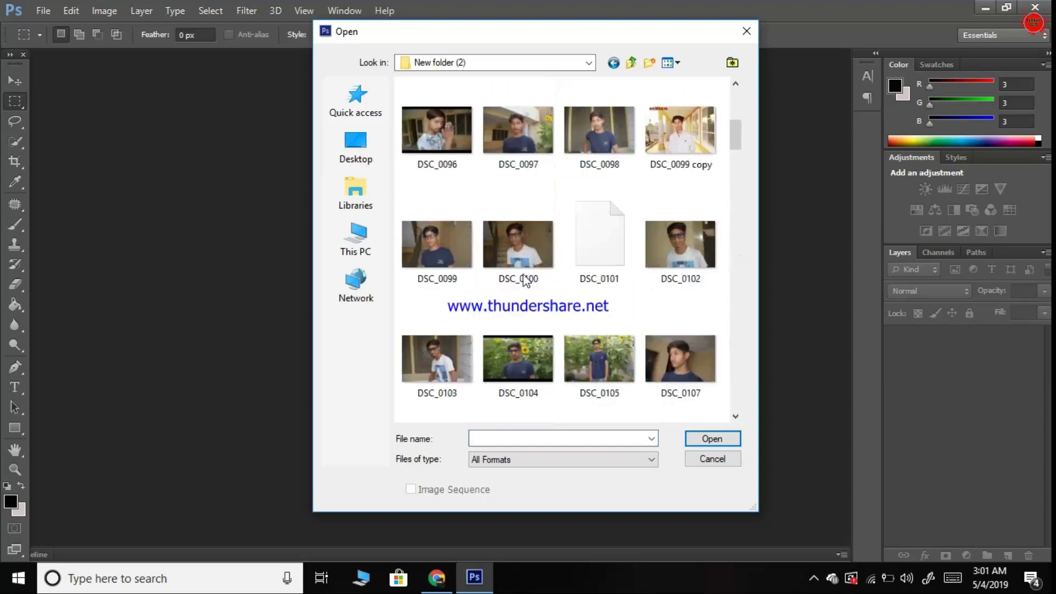
scroll(525, 281, up, 2)
scroll(528, 281, down, 3)
scroll(545, 286, down, 2)
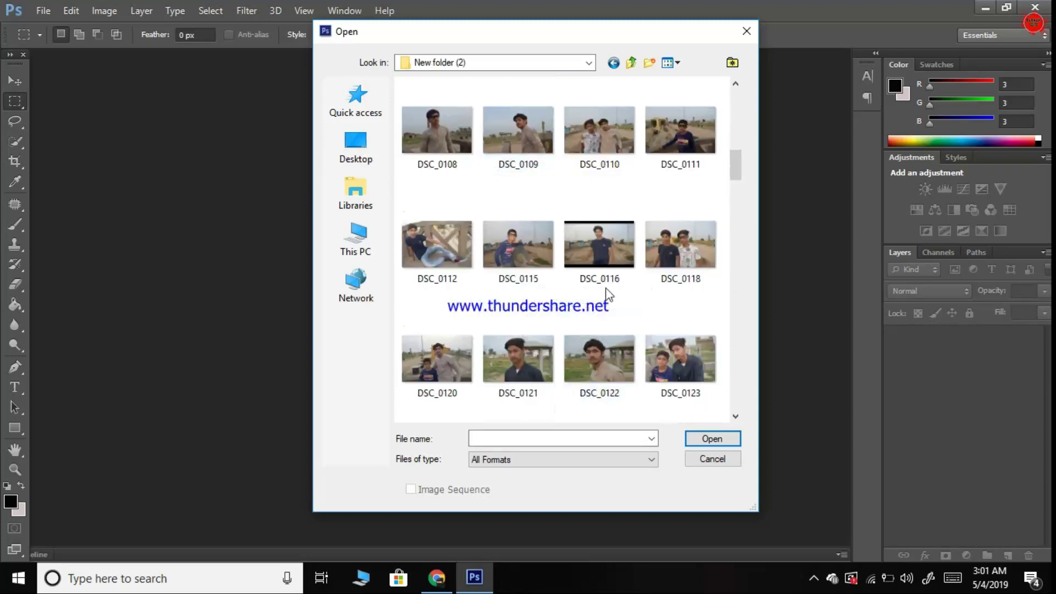
double_click(601, 249)
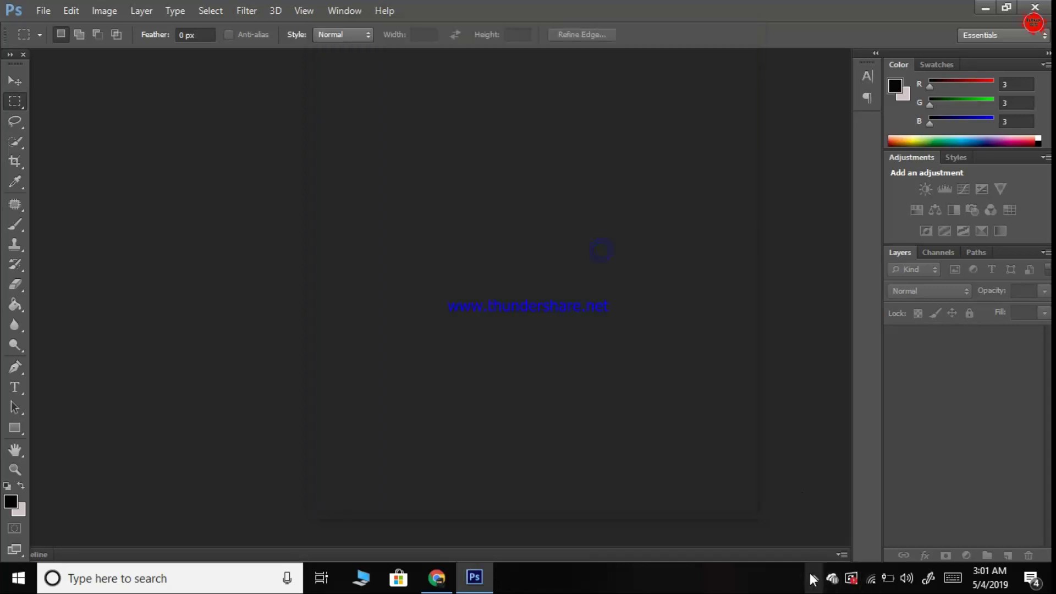
click(814, 577)
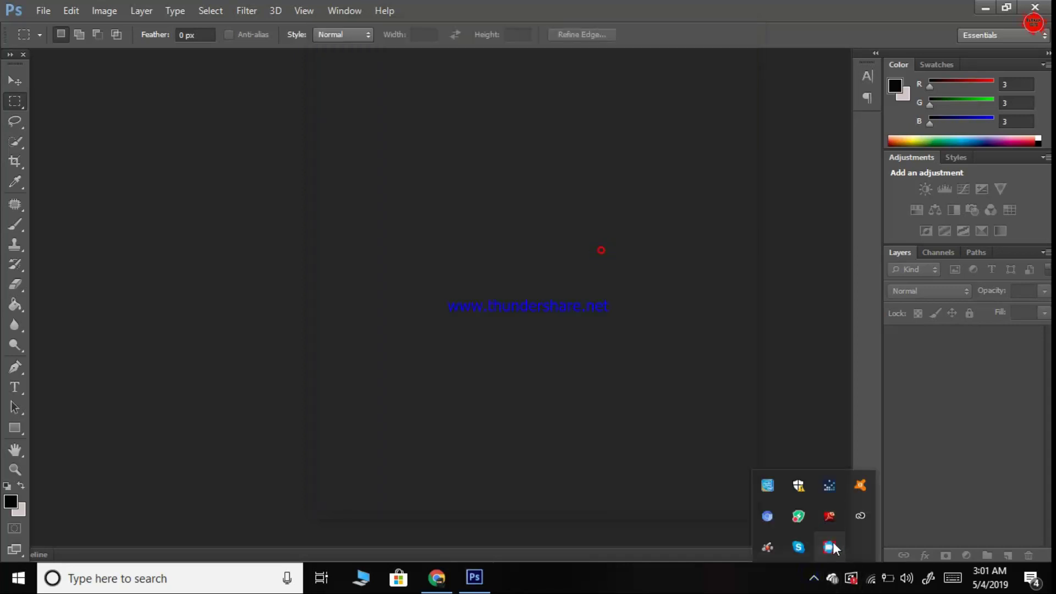
Open DSC_0116.JPG from Camera Raw into Photoshop without any adjustments
click(833, 544)
click(663, 166)
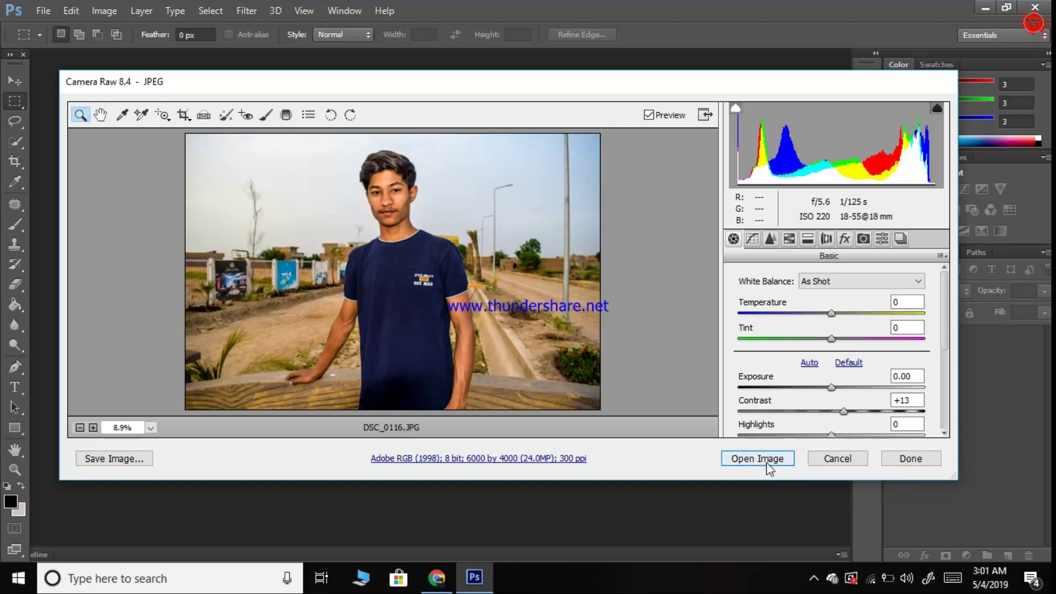
click(768, 464)
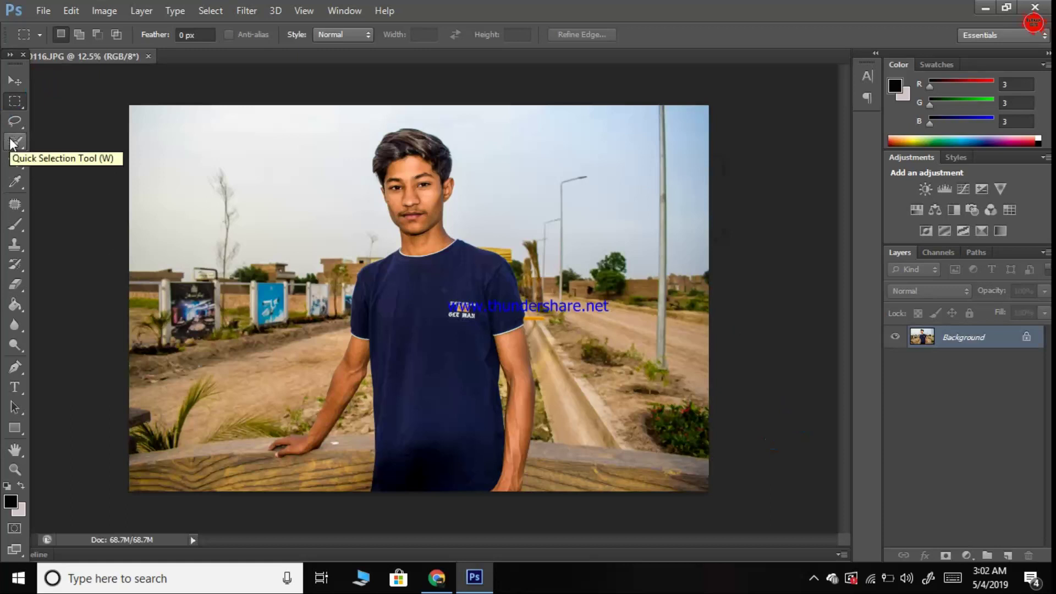
Set the Quick Selection Tool to a 47 px brush and convert Background to Layer 0
click(13, 143)
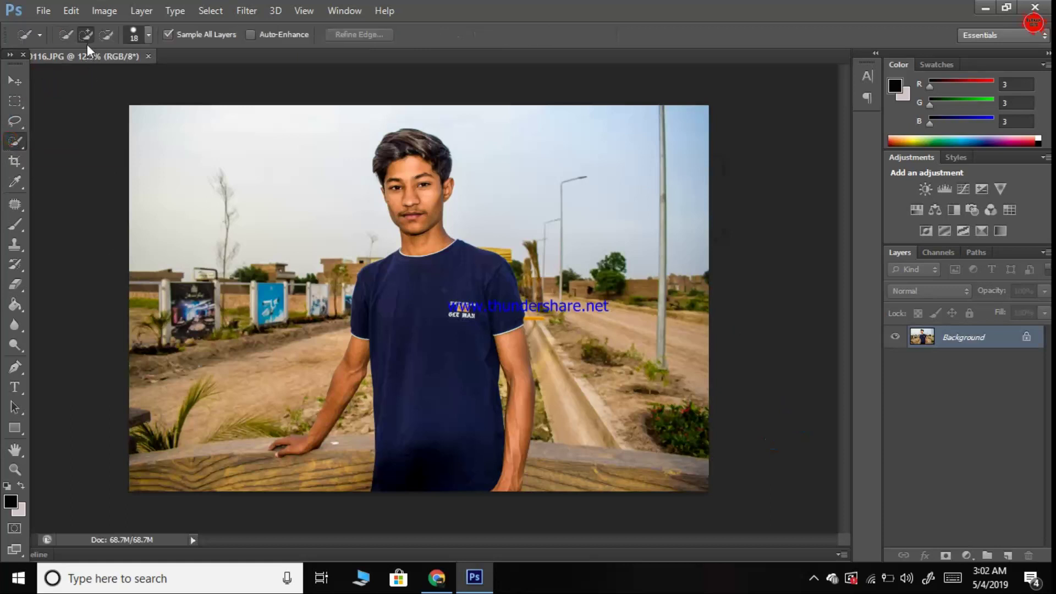
click(149, 37)
click(97, 80)
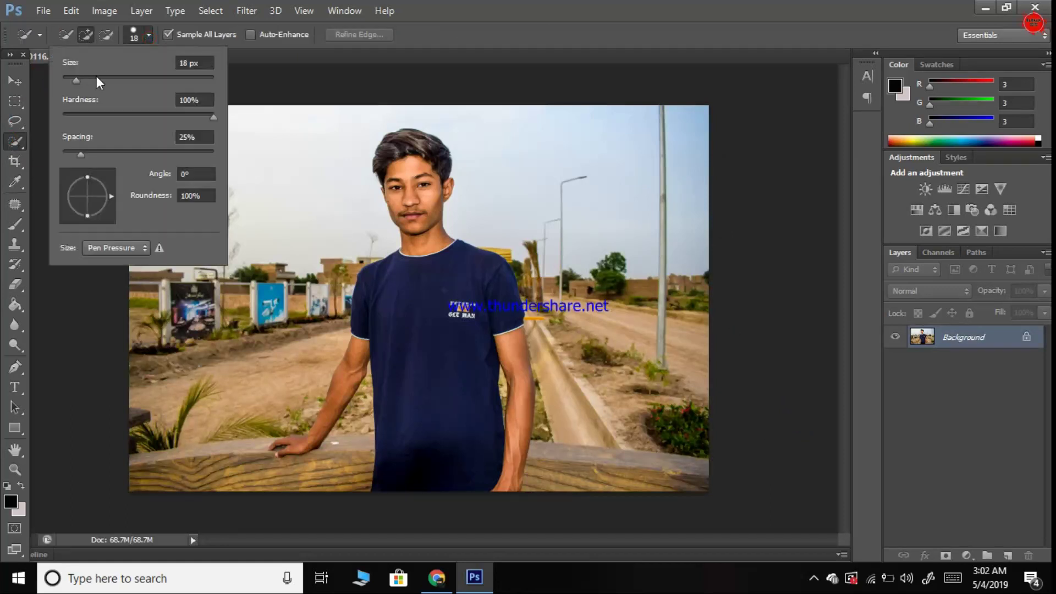
click(989, 338)
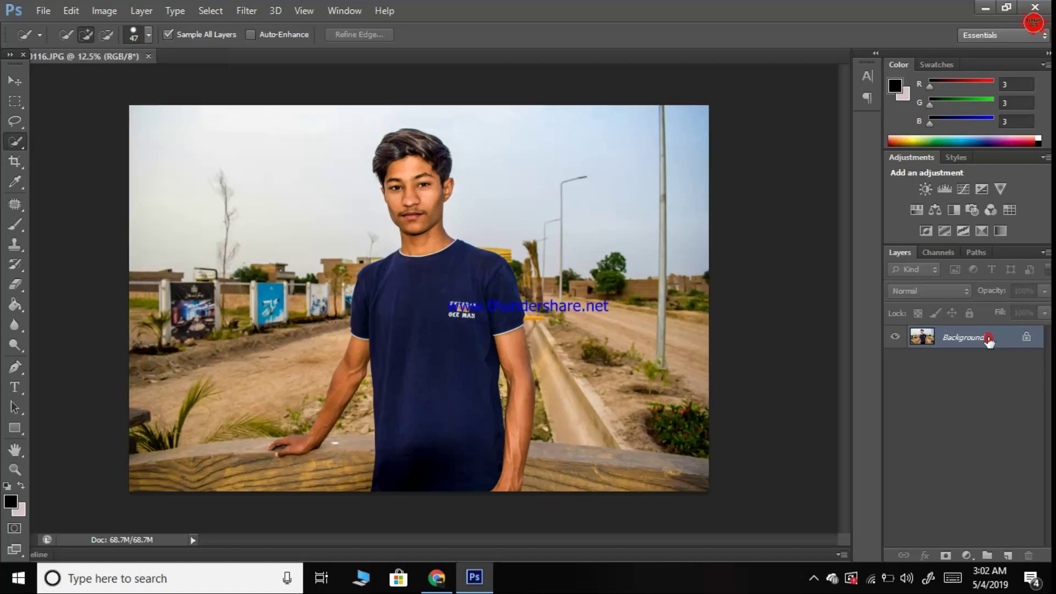
double_click(989, 341)
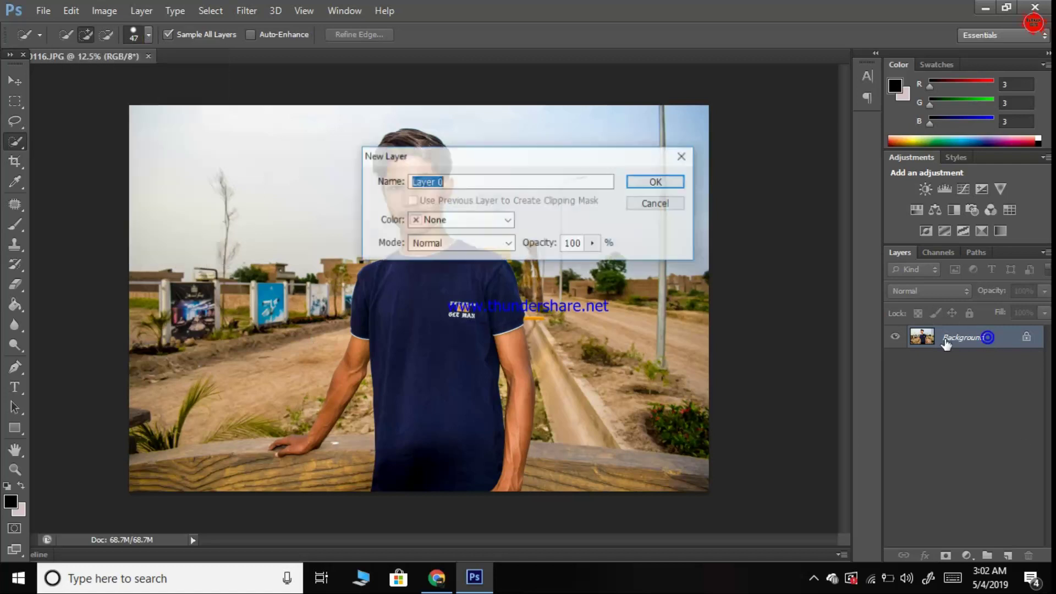
click(666, 180)
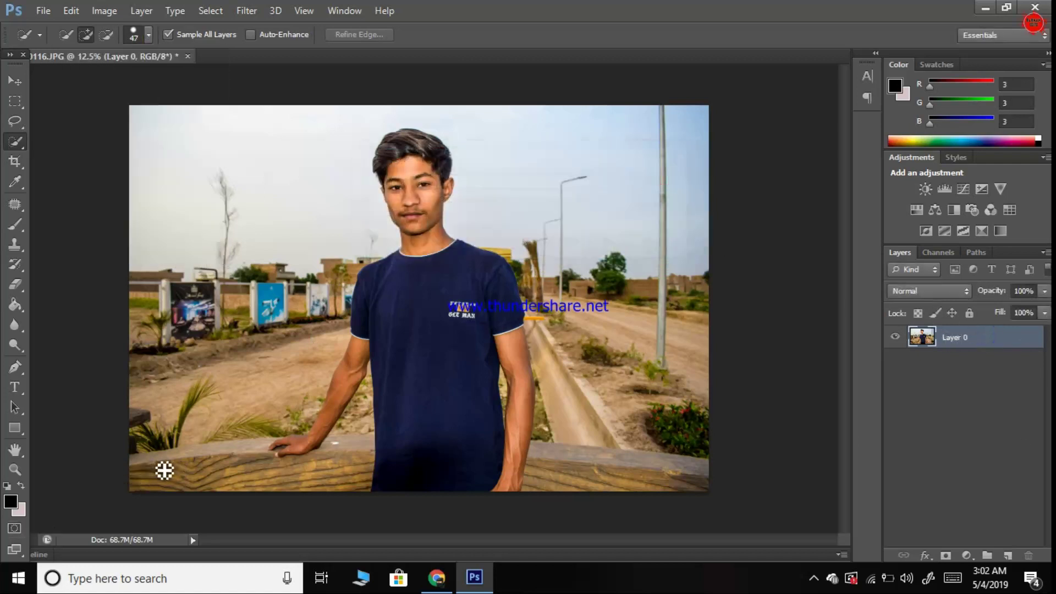
Select the front wooden rail, the boy's T-shirt and his face, neck and forehead
mouse_move(151, 480)
mouse_down()
mouse_move(445, 479)
mouse_move(462, 458)
mouse_up()
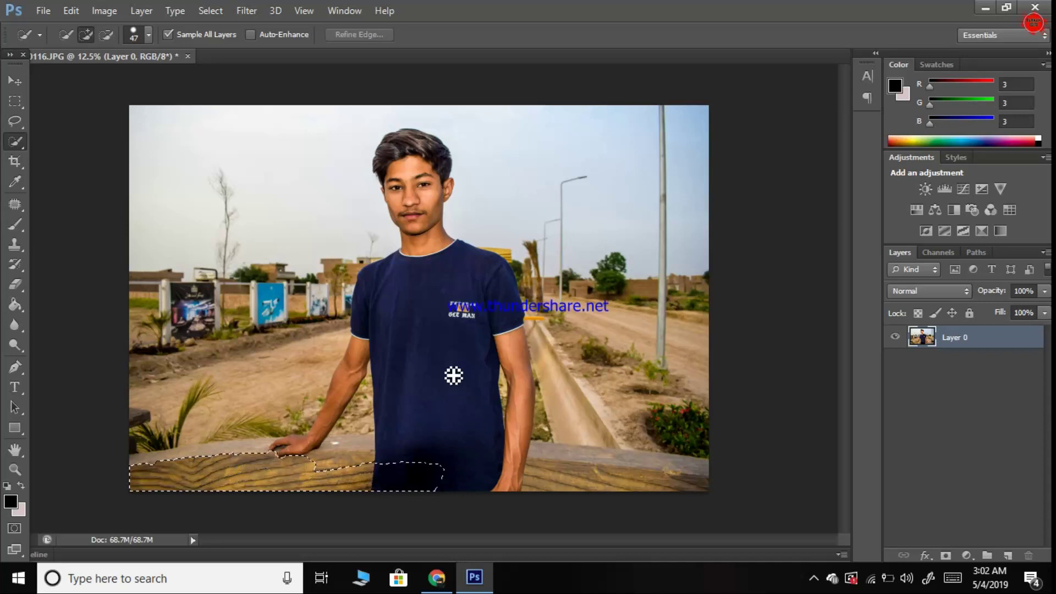
drag(445, 348, 431, 277)
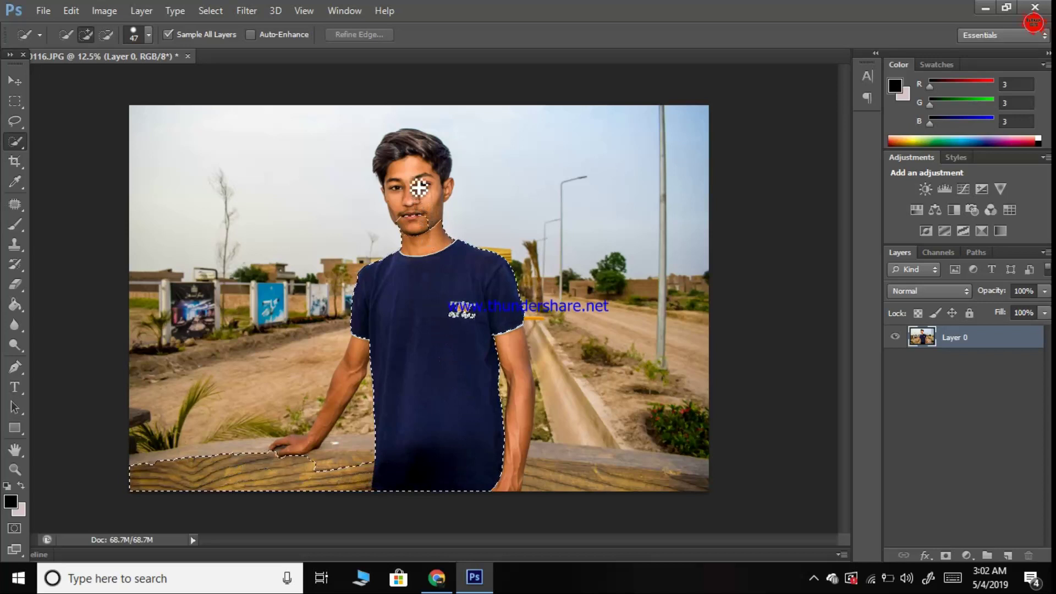
drag(414, 184, 409, 158)
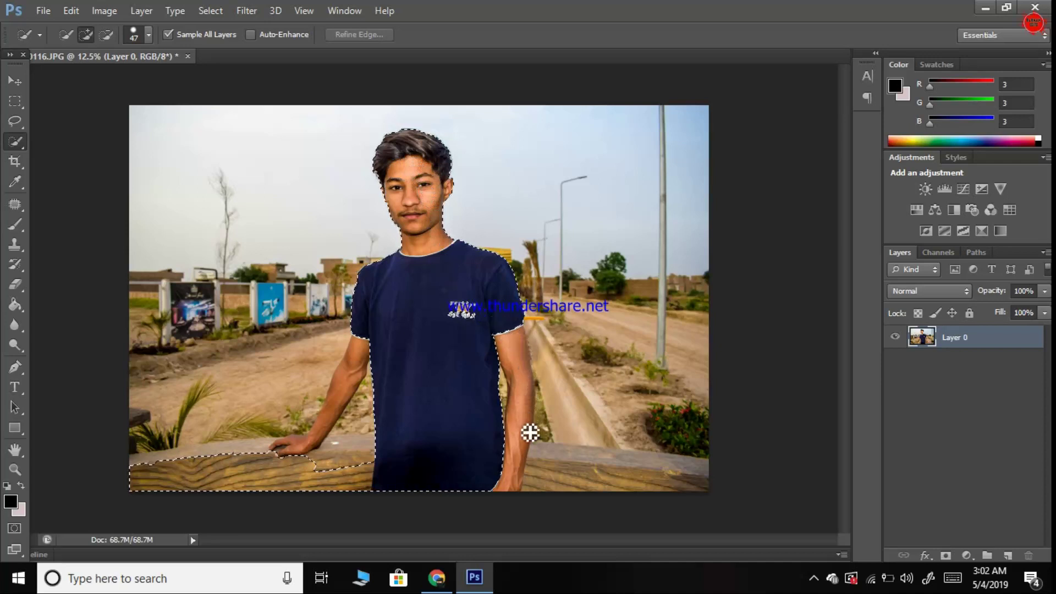
Add the boy's upper arm, lower arm, left forearm and the remaining rail strips to the selection
click(520, 498)
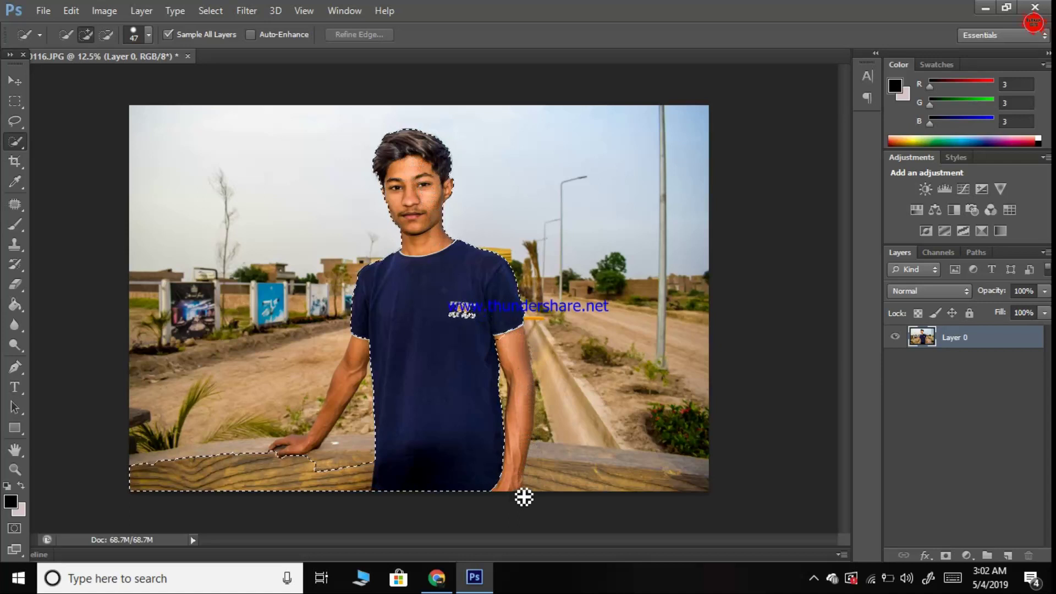
drag(686, 501, 719, 490)
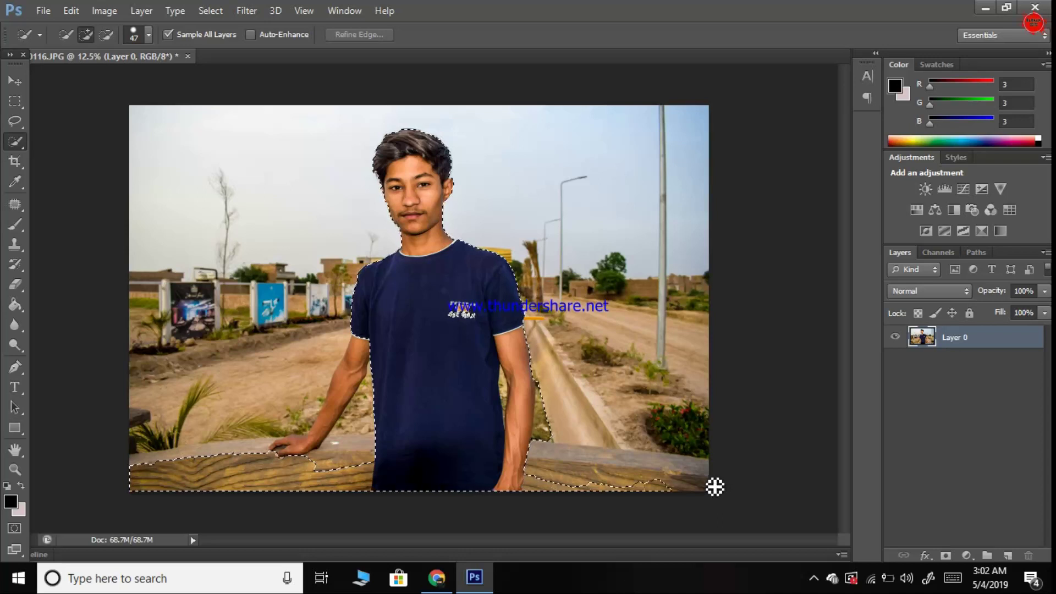
drag(712, 486, 519, 470)
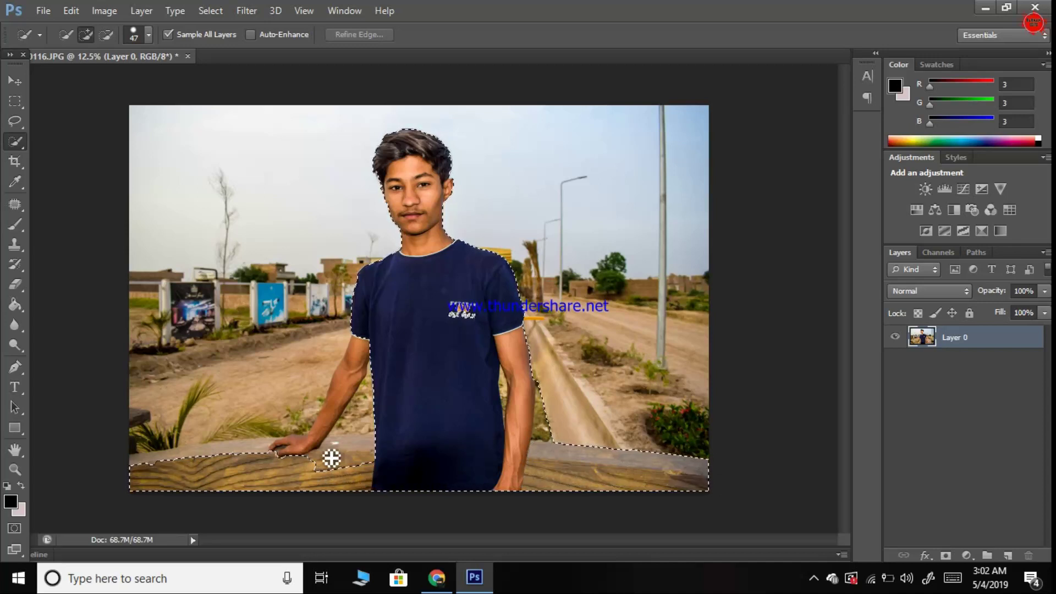
drag(331, 456, 153, 465)
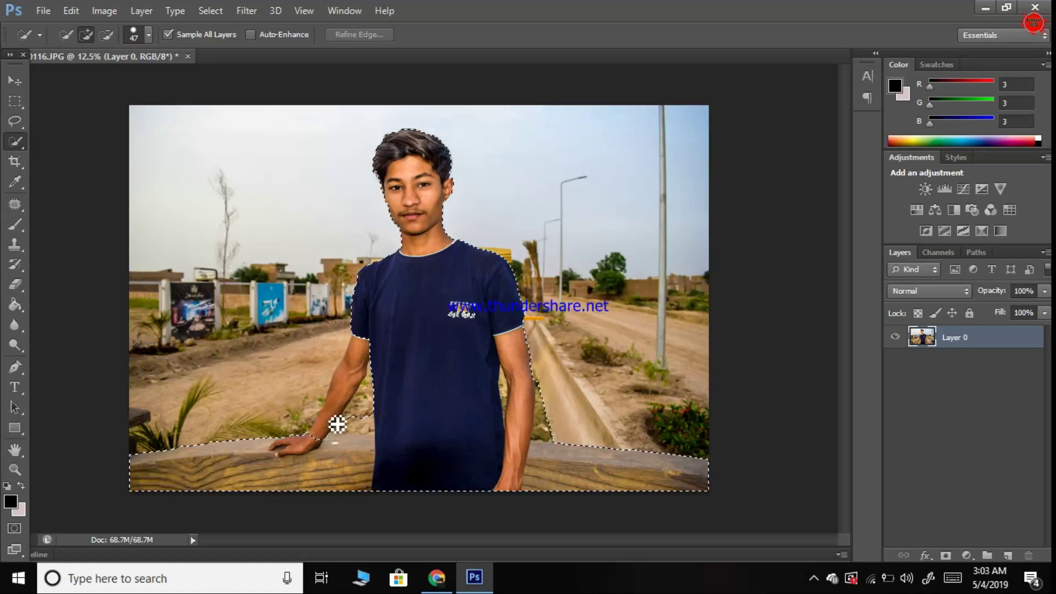
mouse_move(340, 421)
mouse_down()
mouse_move(353, 394)
mouse_move(344, 365)
mouse_up()
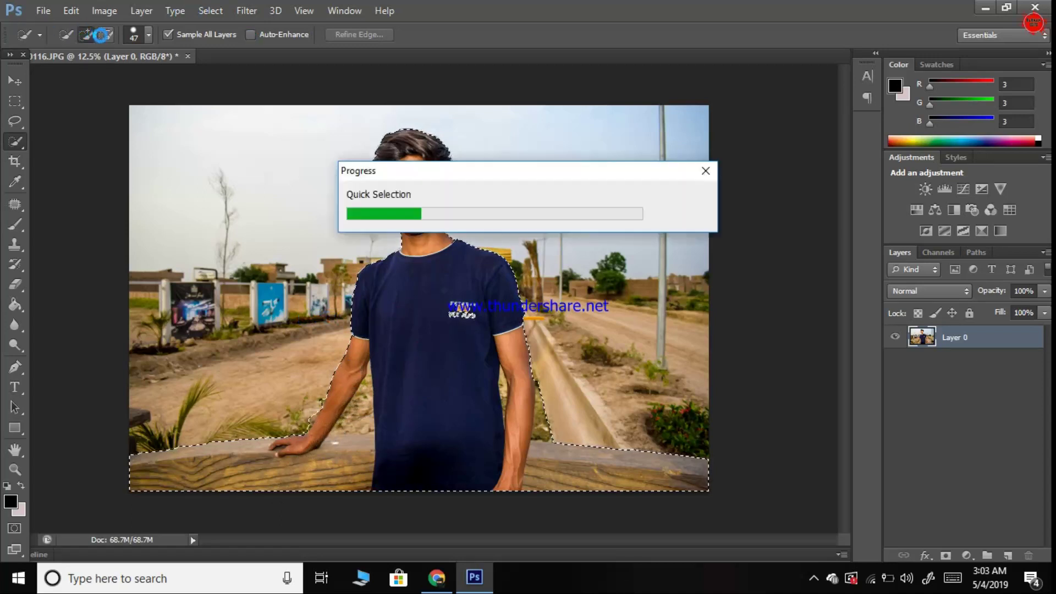
Subtract the background gap between the boy's arm and shirt from the selection
click(106, 37)
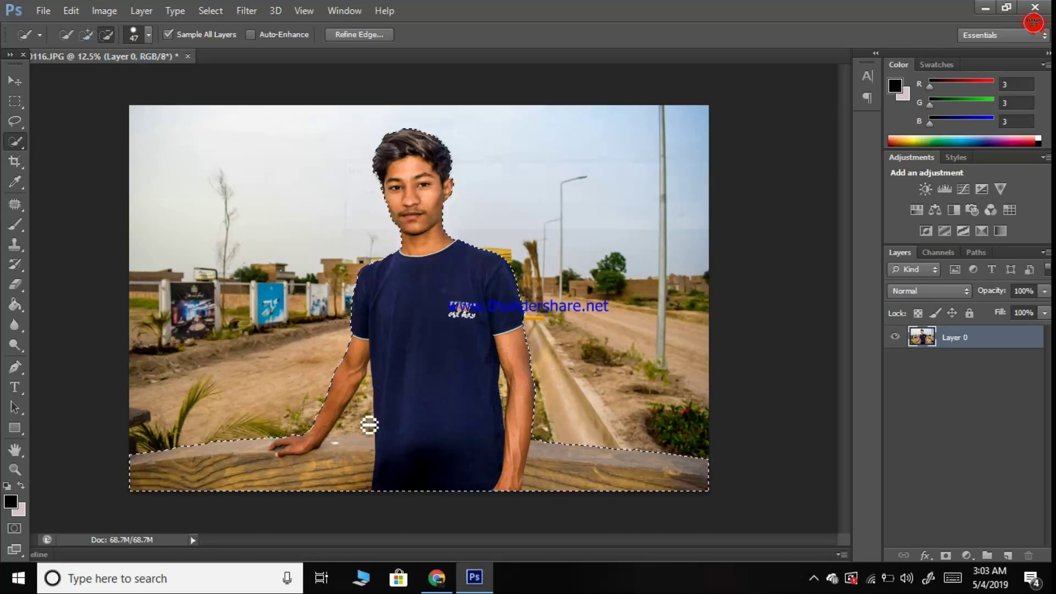
drag(369, 425, 371, 436)
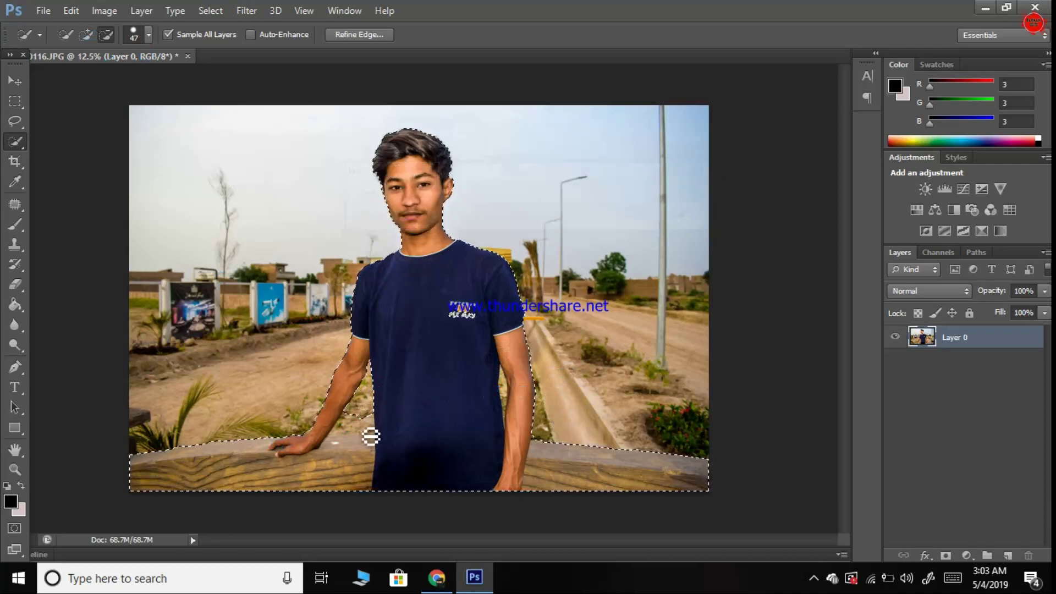
mouse_move(371, 436)
mouse_down()
mouse_move(348, 441)
mouse_move(363, 440)
mouse_up()
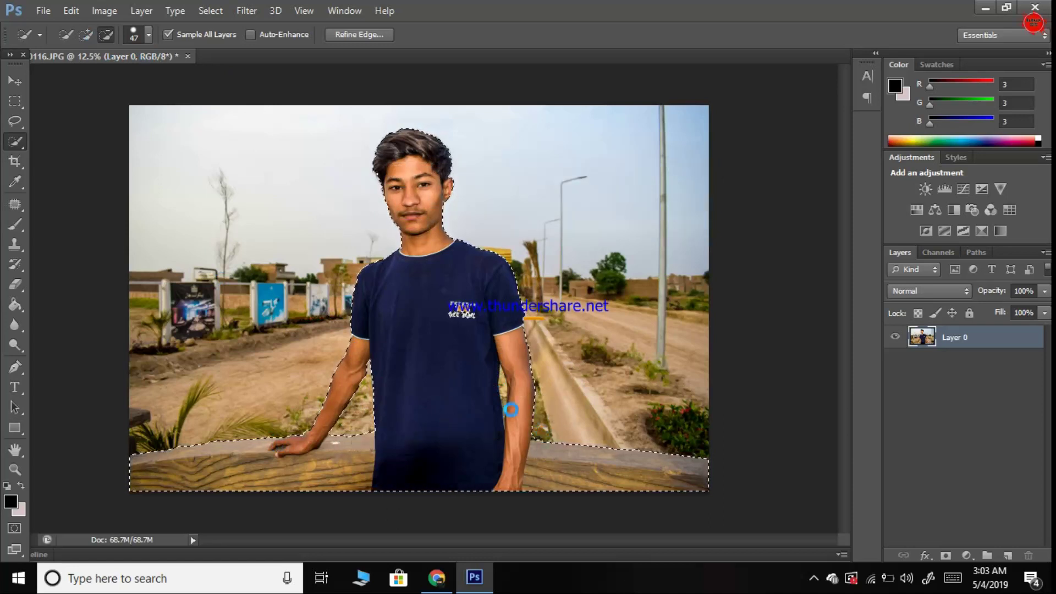
click(15, 469)
Zoom in on the boy's arm and set Quick Selection to Subtract with a 14 px brush
drag(536, 398, 559, 409)
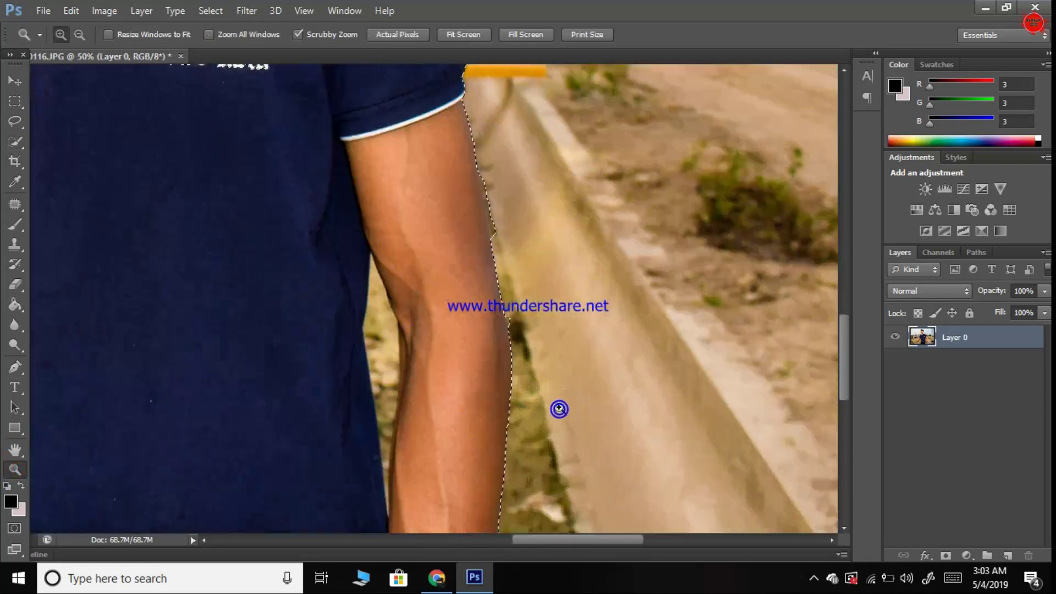
click(559, 409)
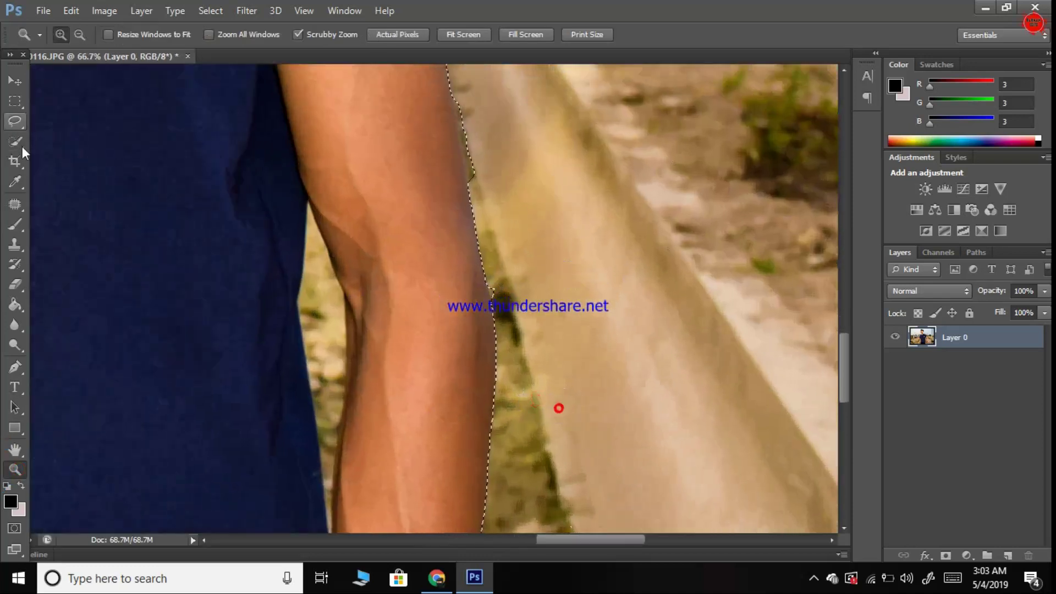
click(16, 141)
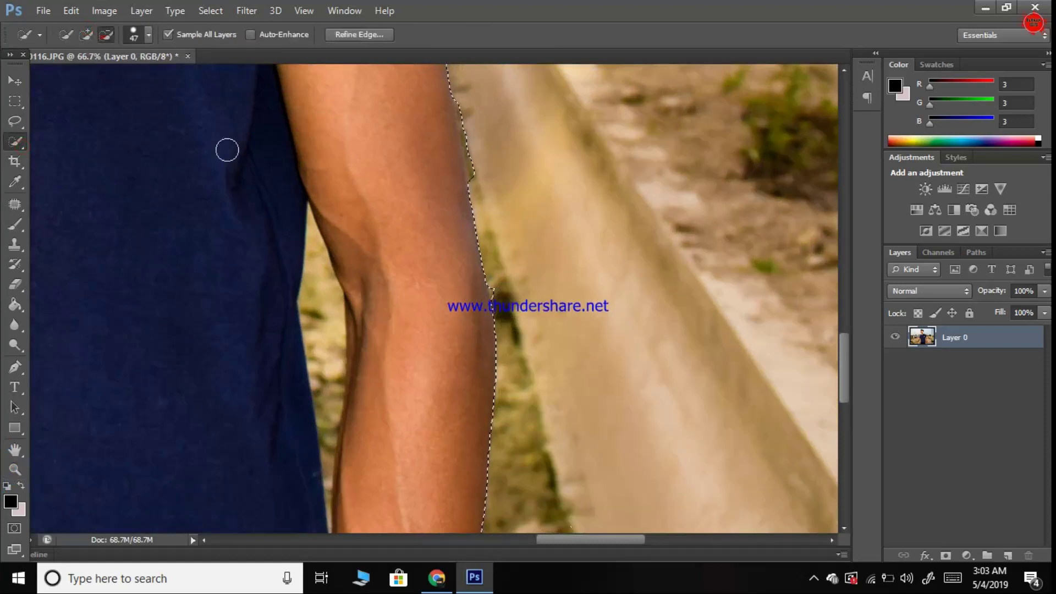
right_click(355, 236)
click(106, 34)
click(148, 35)
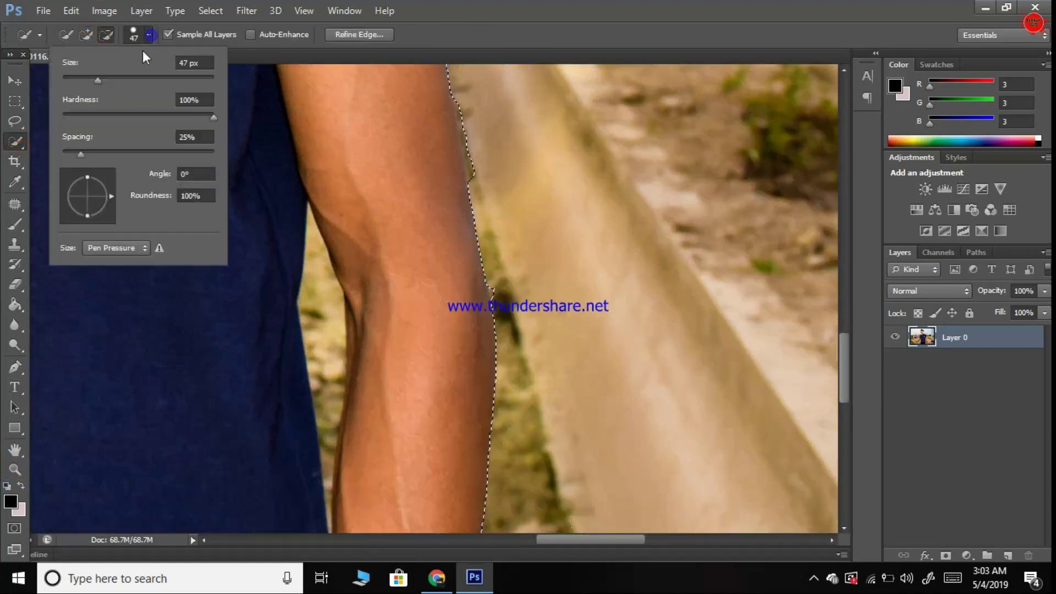
drag(86, 81, 72, 82)
click(338, 343)
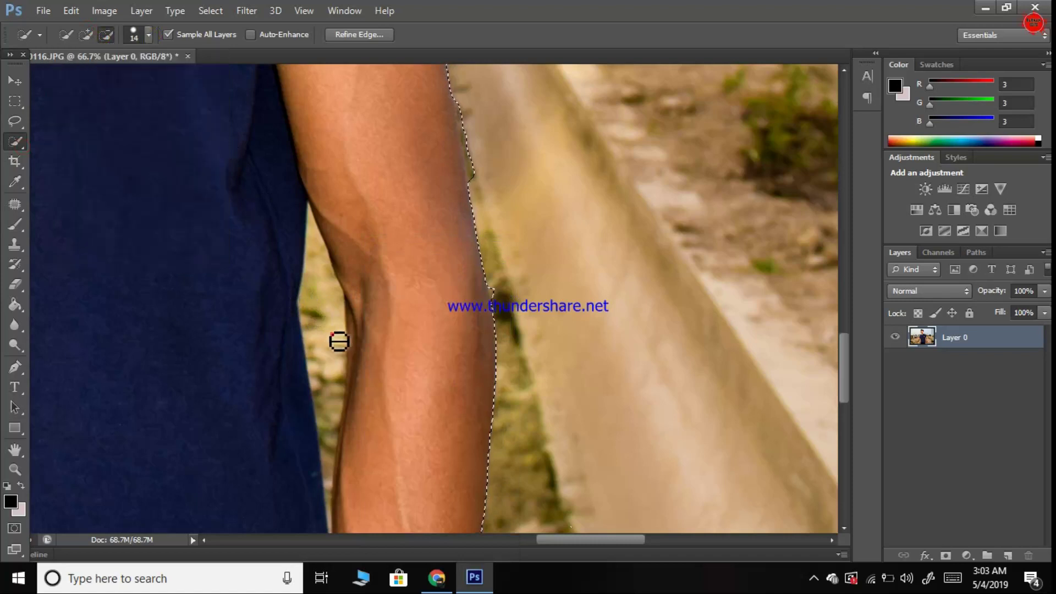
Remove the background gap between arm and shirt from the selection along the arm's length
drag(337, 335, 333, 318)
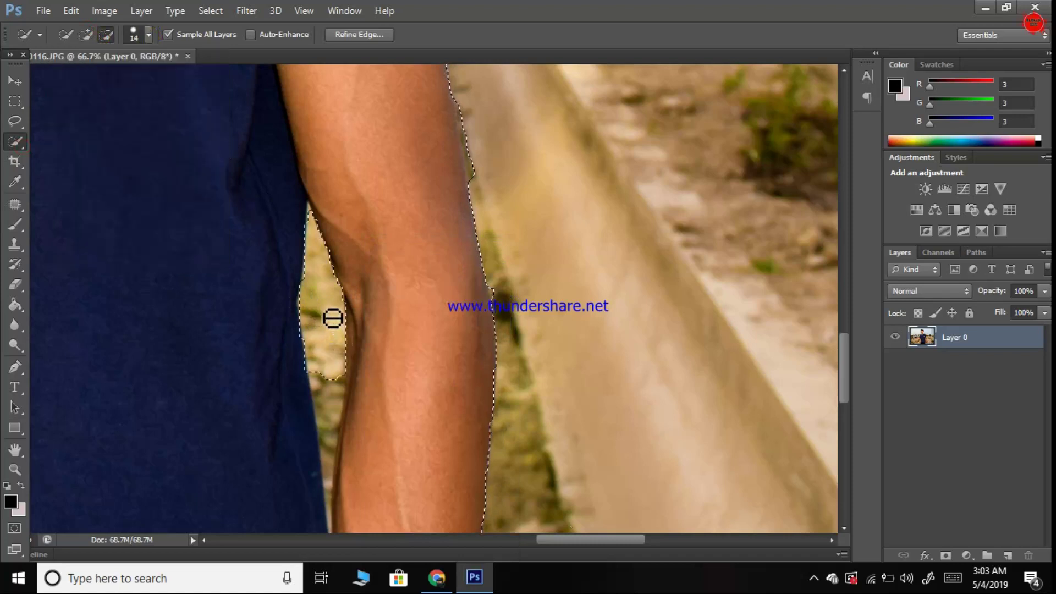
click(317, 286)
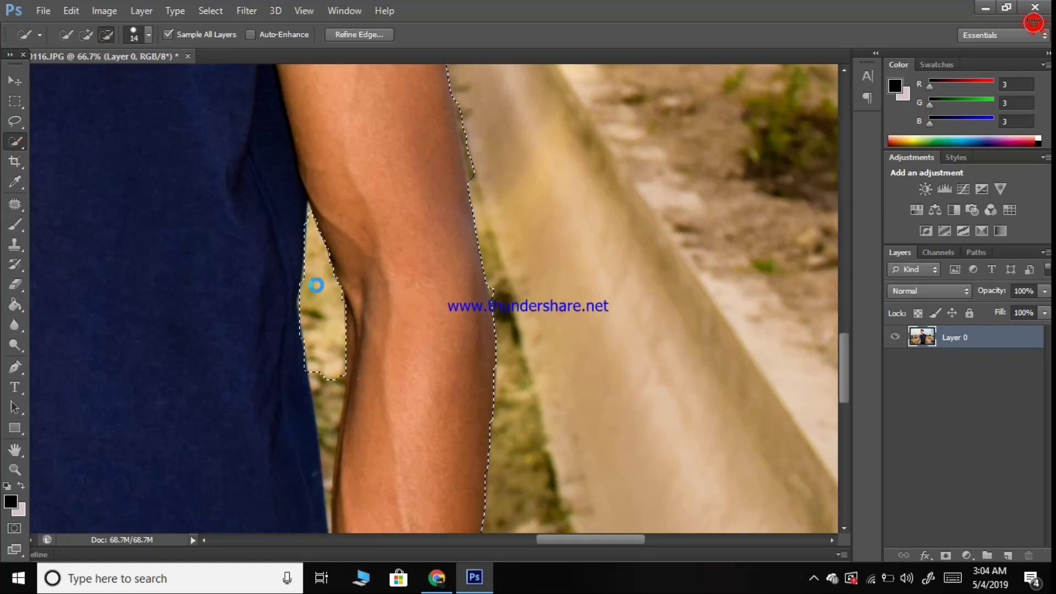
scroll(328, 325, down, 1)
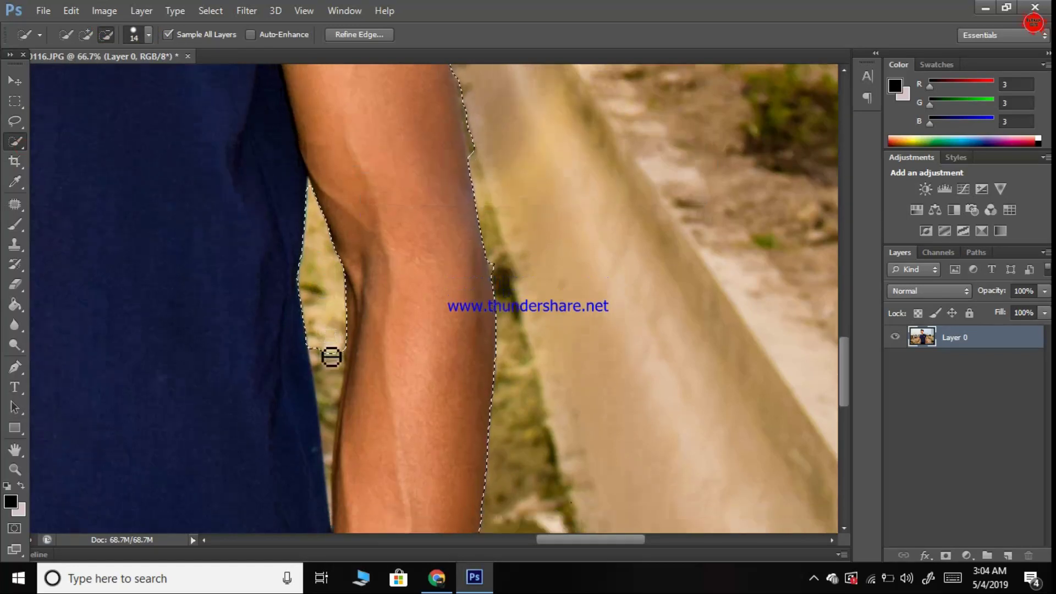
click(337, 404)
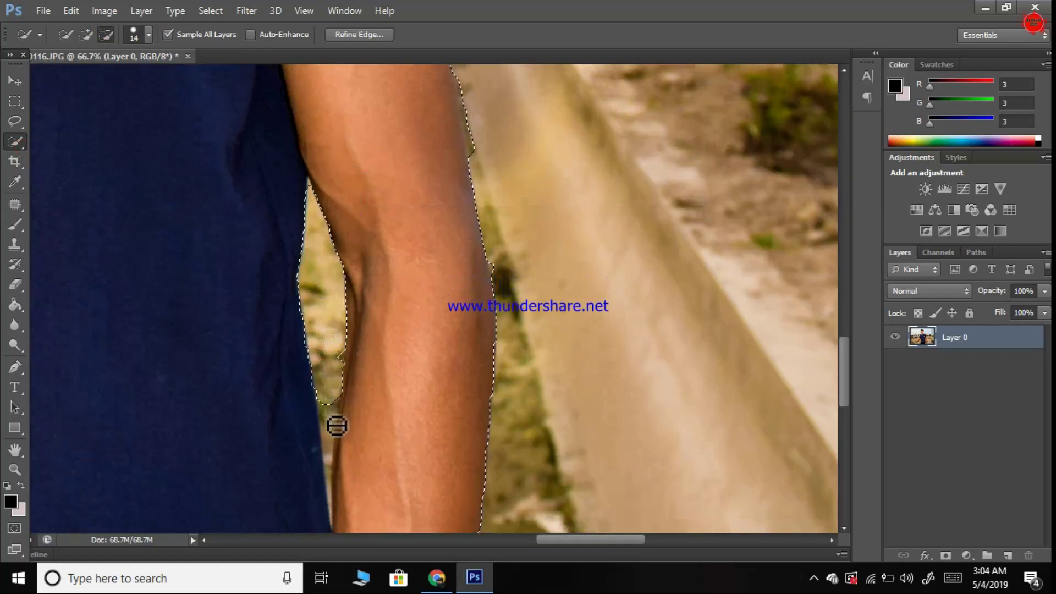
click(337, 446)
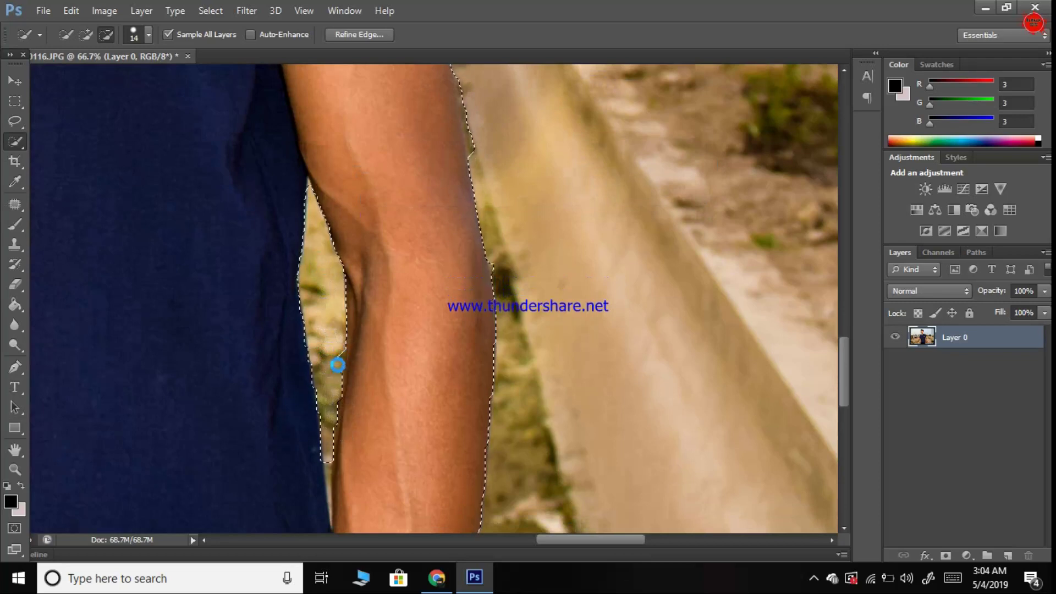
click(336, 350)
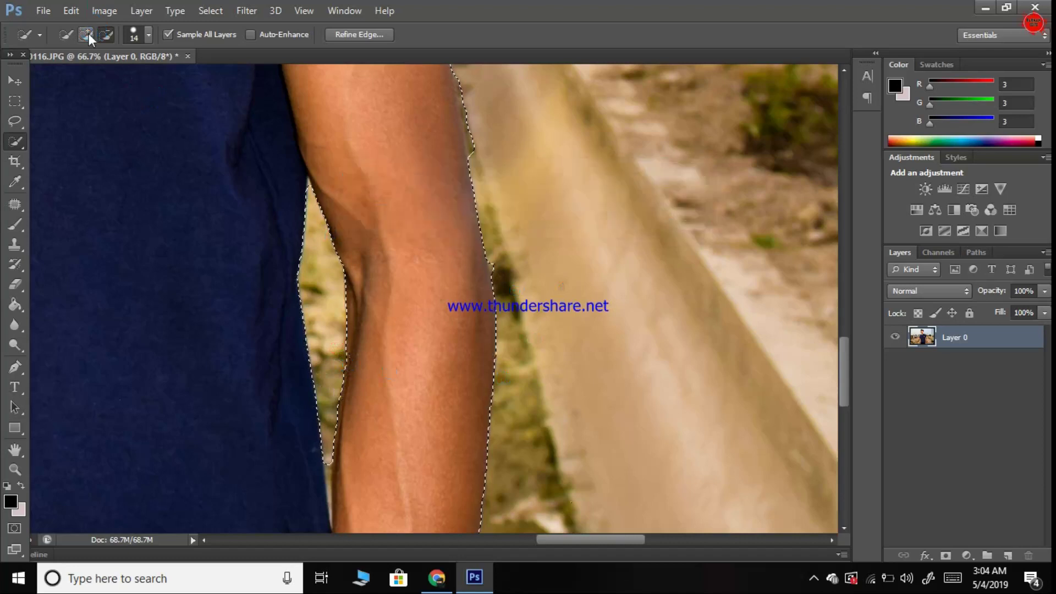
scroll(522, 145, up, 1)
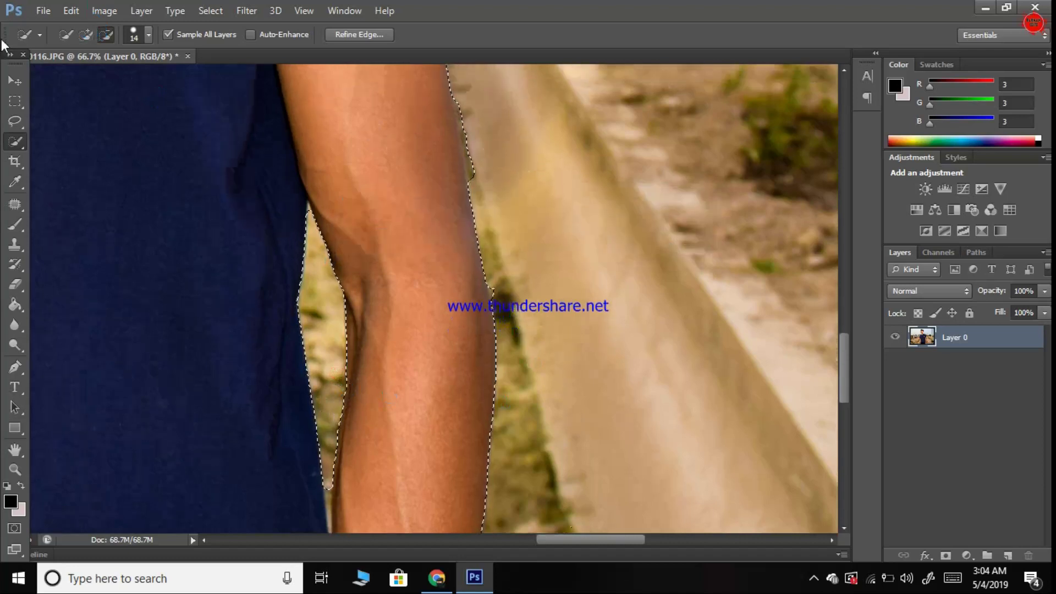
drag(499, 284, 505, 297)
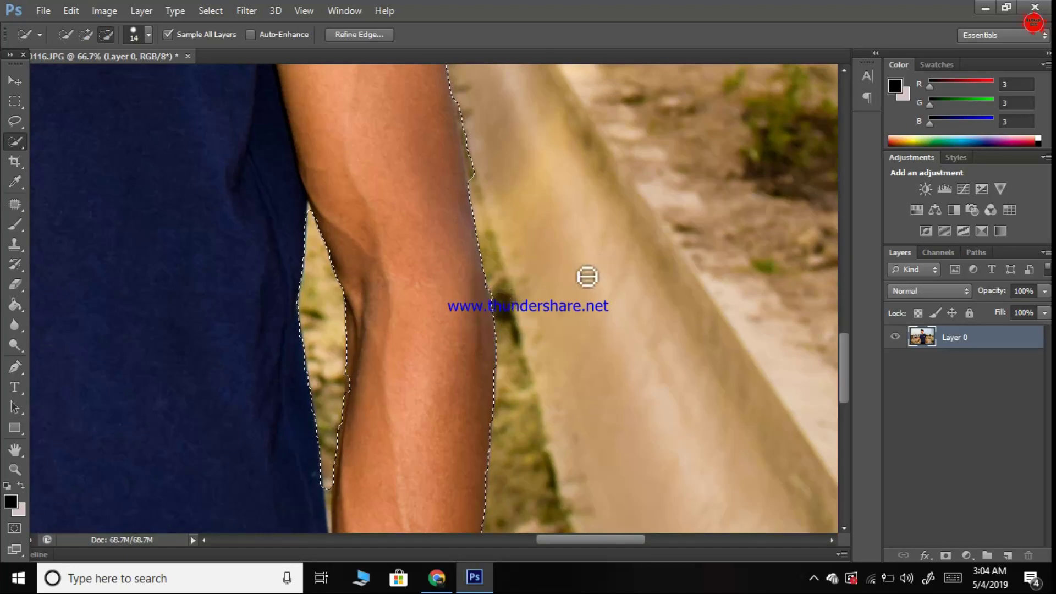
click(501, 184)
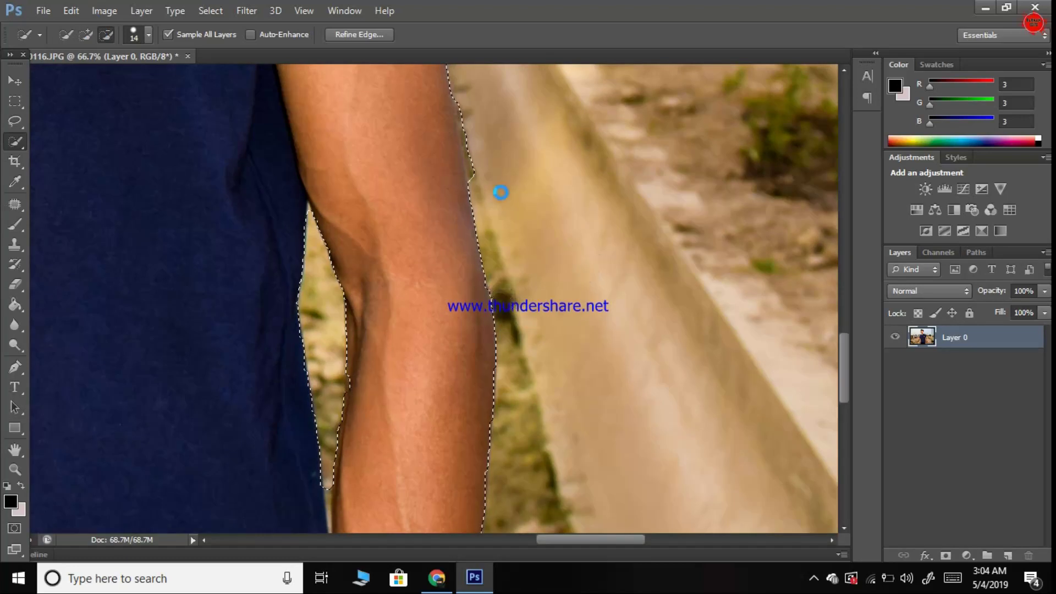
scroll(501, 192, up, 3)
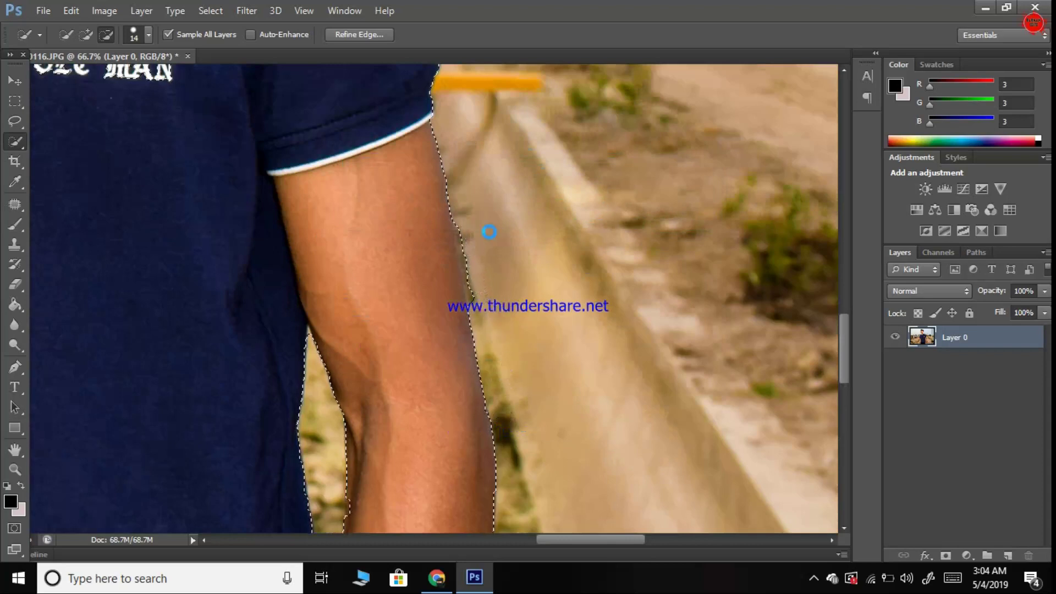
drag(490, 231, 345, 300)
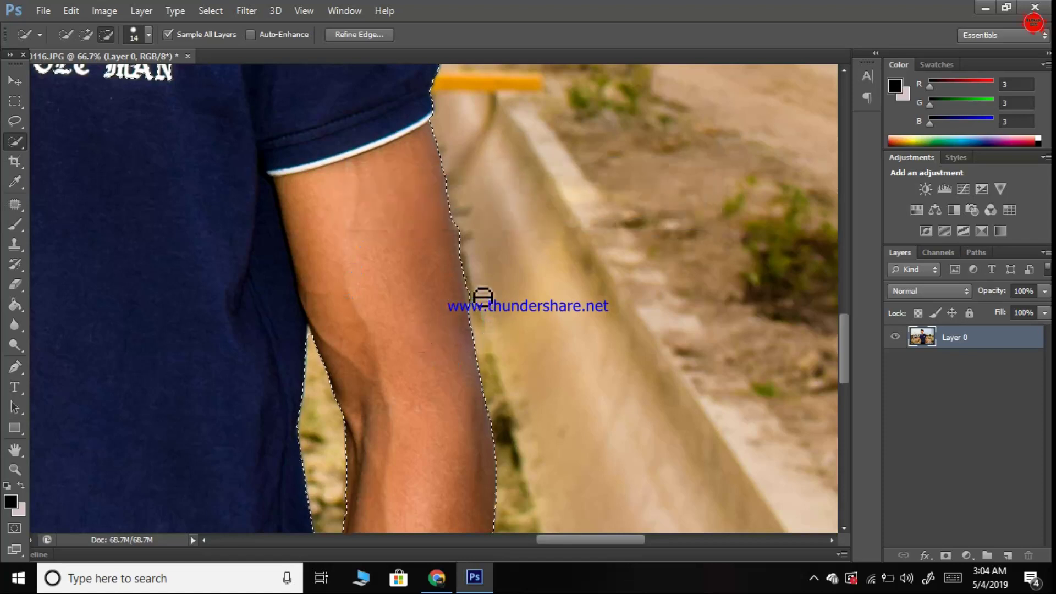
Trim background fringe from the hand and arm edge with an 8 px subtract brush, then fit on screen
click(15, 469)
right_click(267, 191)
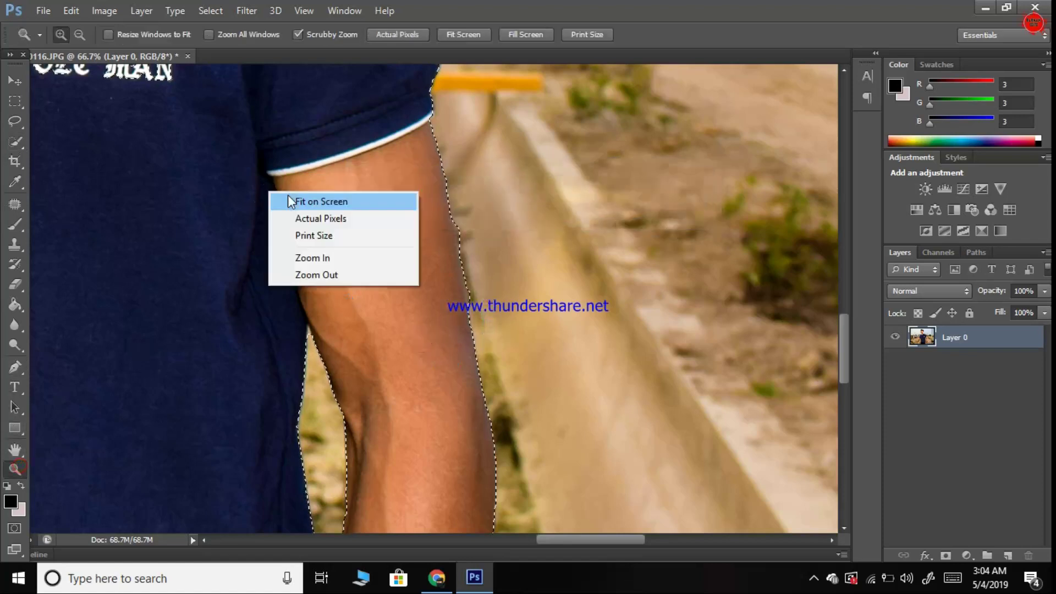
click(290, 196)
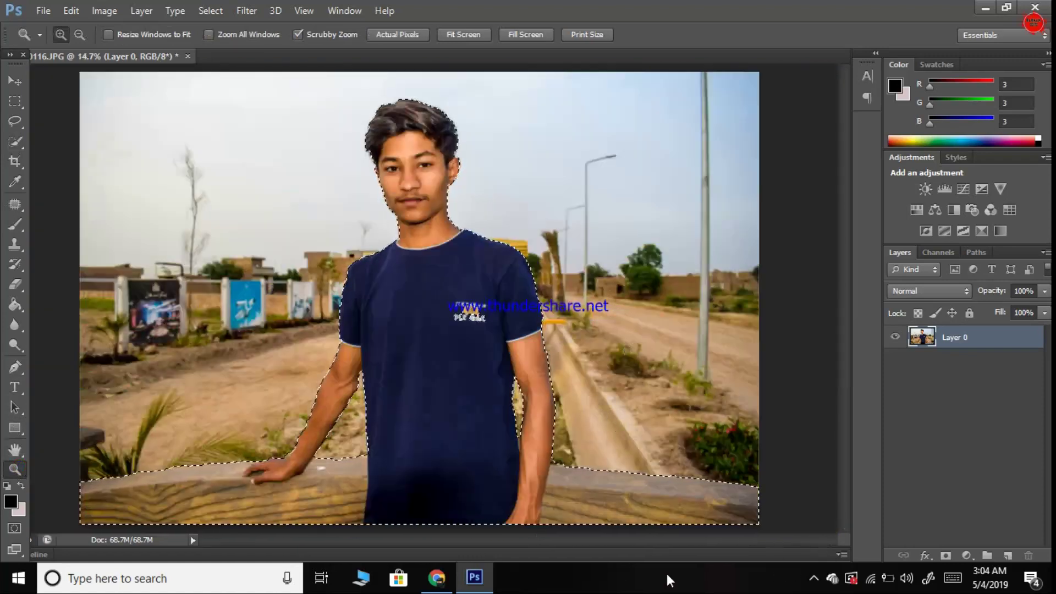
drag(292, 468, 294, 467)
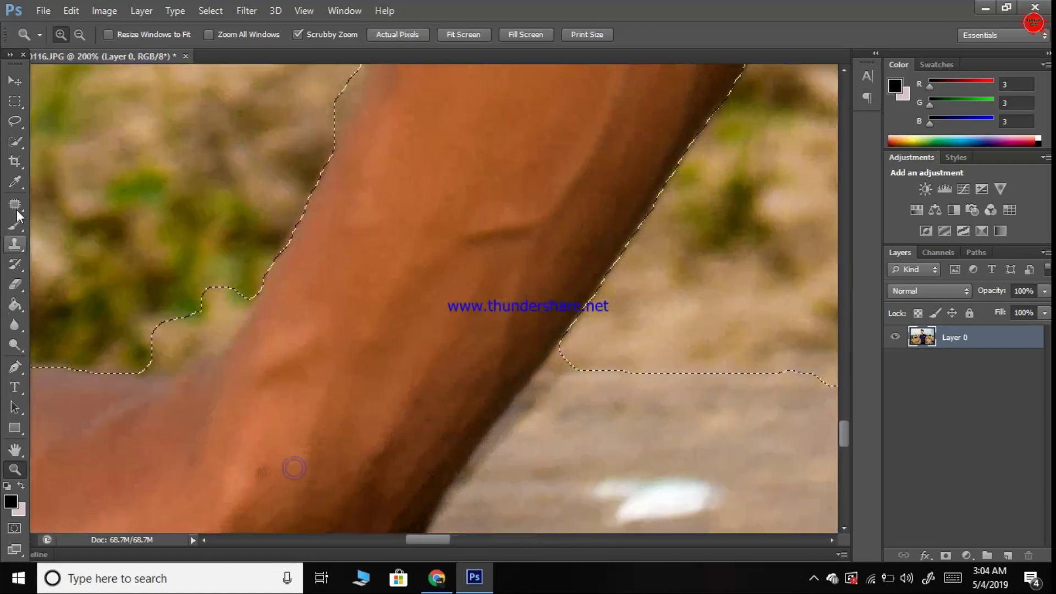
click(15, 141)
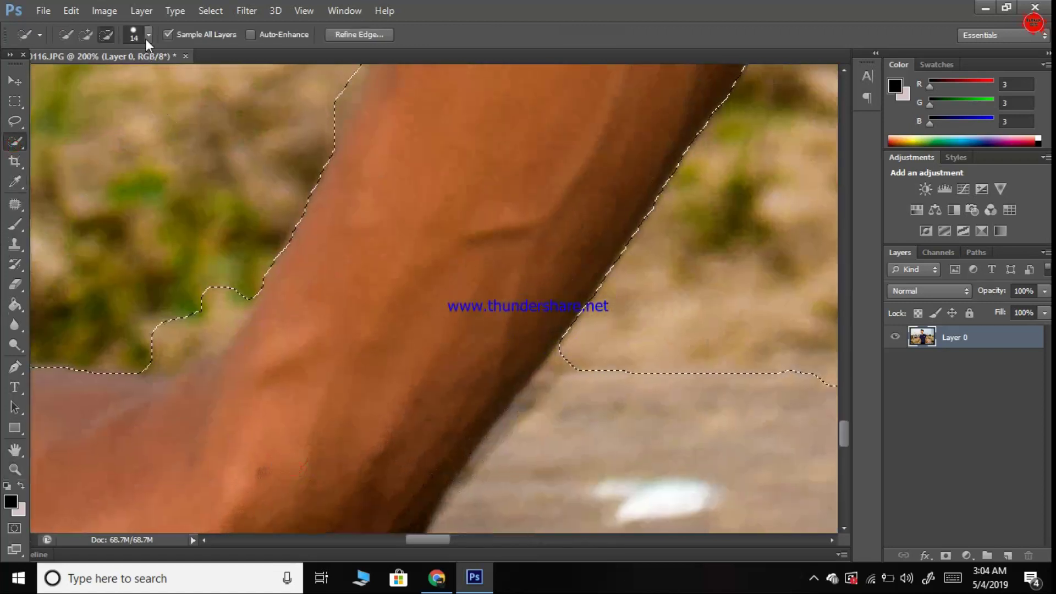
click(146, 36)
drag(73, 80, 68, 82)
click(152, 346)
mouse_move(176, 343)
mouse_down()
mouse_move(233, 290)
mouse_move(198, 314)
mouse_up()
click(191, 340)
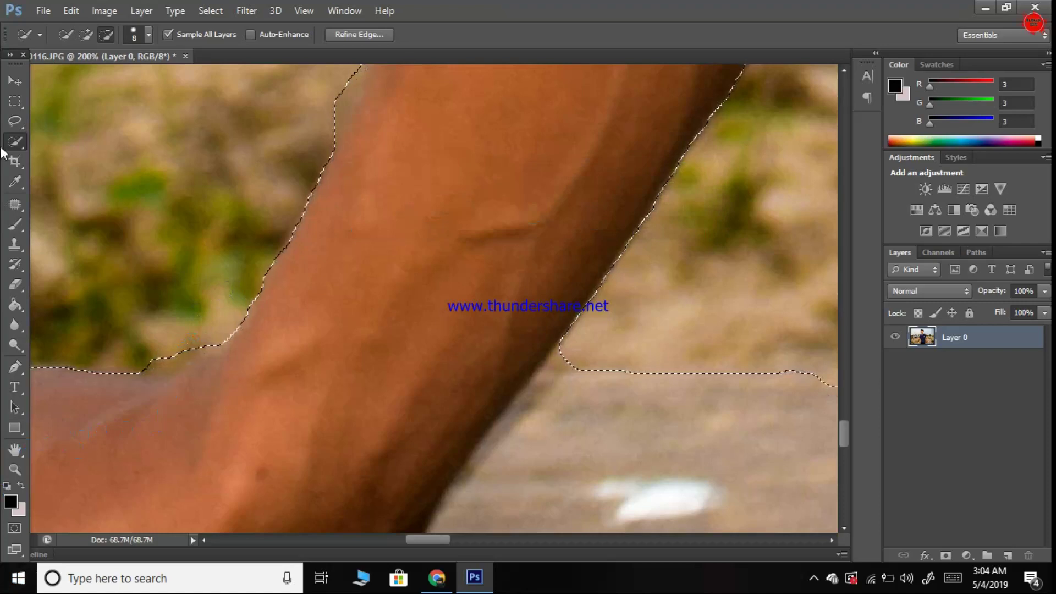
click(15, 470)
right_click(124, 236)
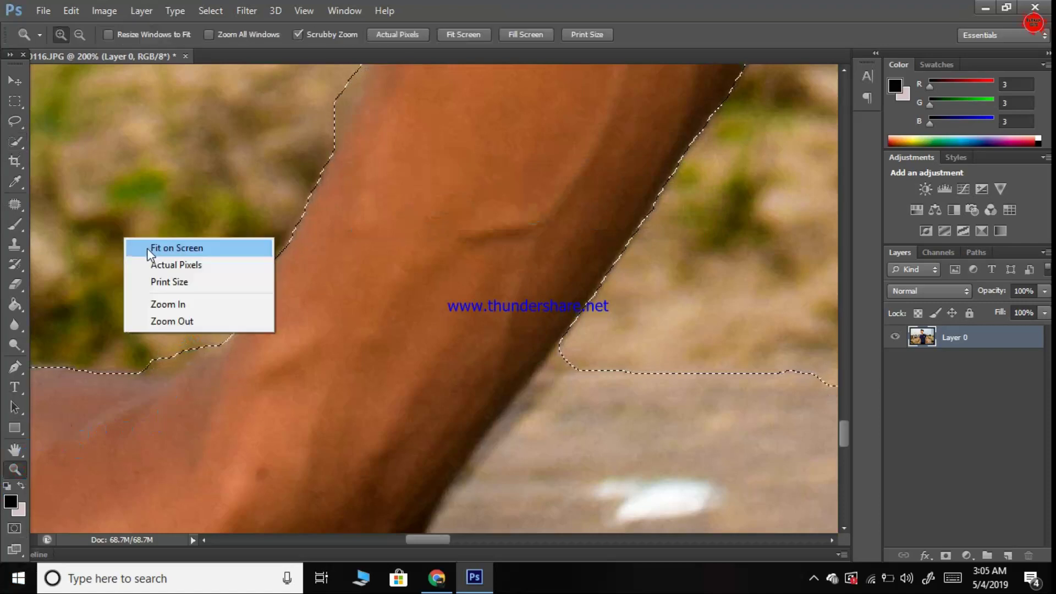
click(147, 248)
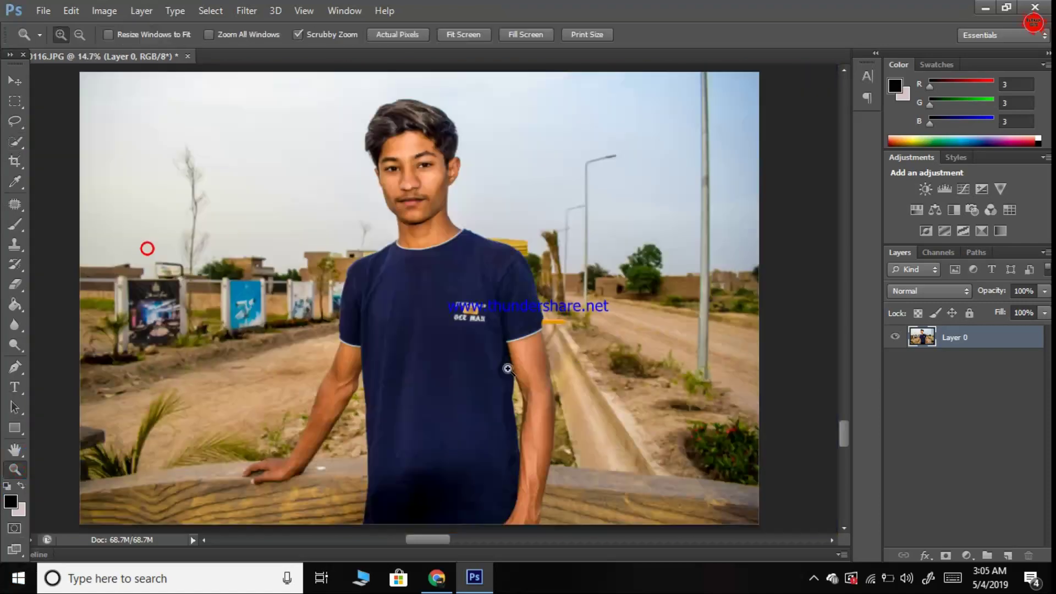
Mask the background from the selection and erase fringe beside the arm and wall with a 19 px eraser
click(947, 556)
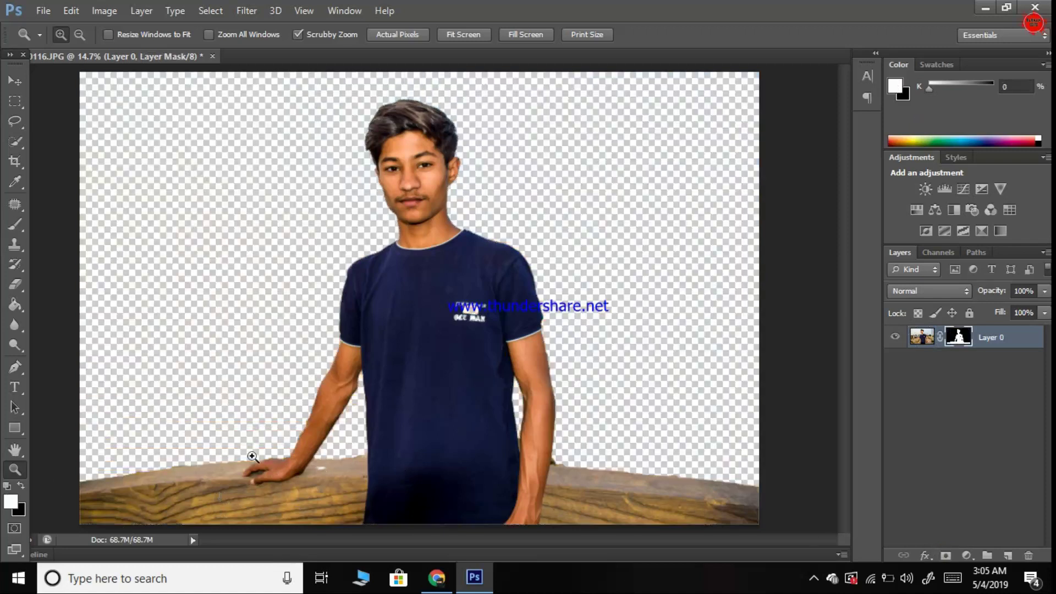
drag(582, 455, 516, 429)
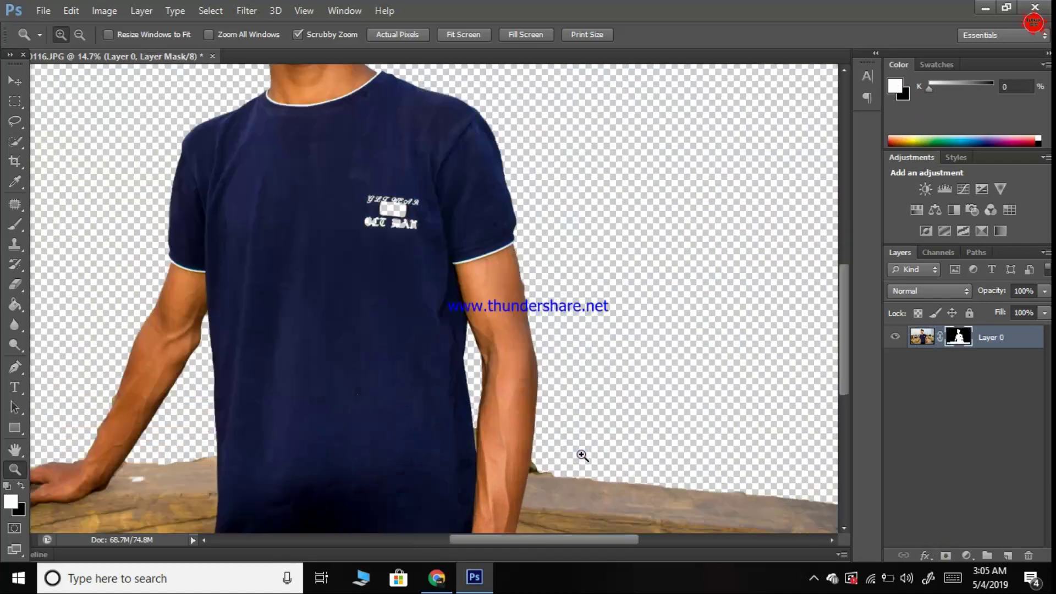
click(513, 440)
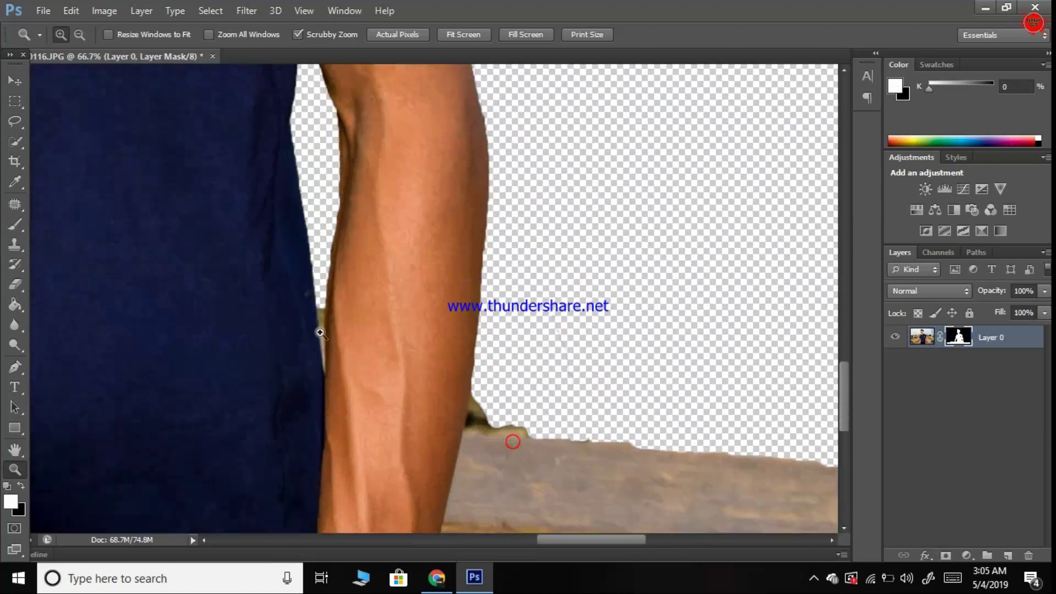
click(14, 284)
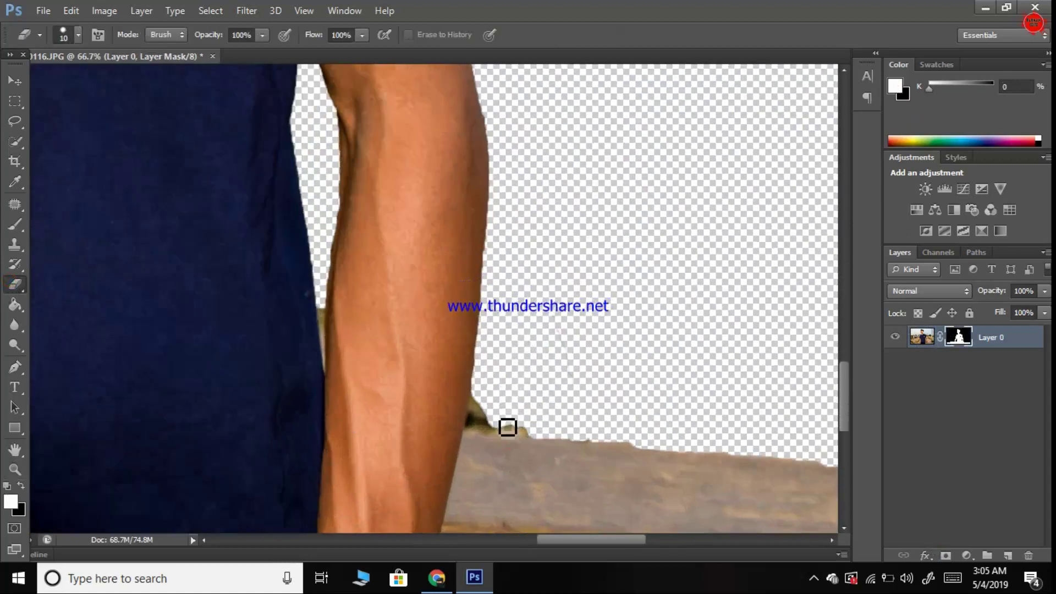
right_click(581, 429)
drag(585, 391, 589, 392)
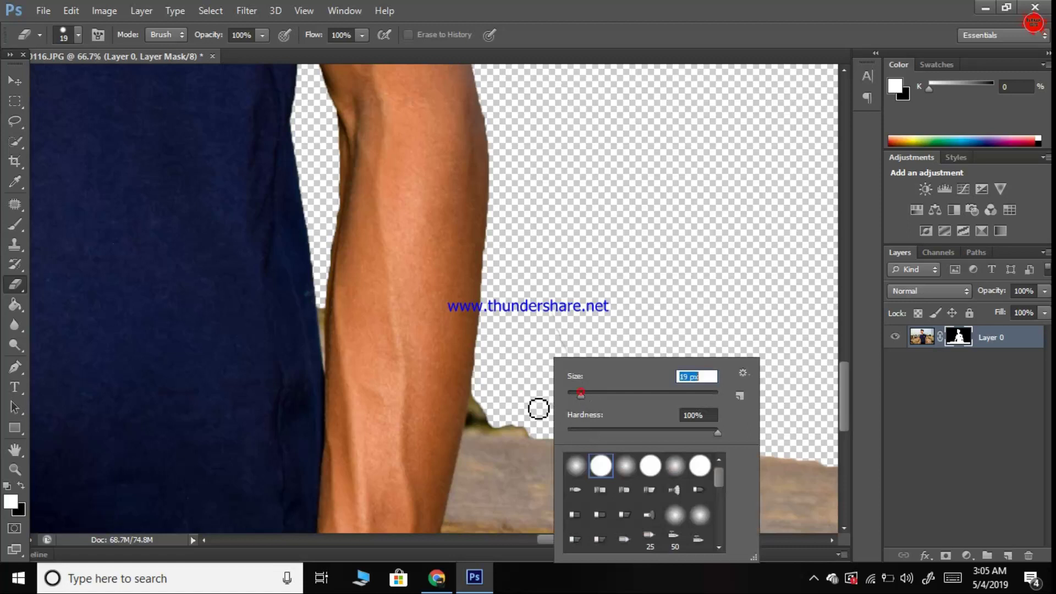
mouse_move(512, 417)
mouse_down()
mouse_move(494, 430)
mouse_move(537, 436)
mouse_move(507, 436)
mouse_move(481, 415)
mouse_up()
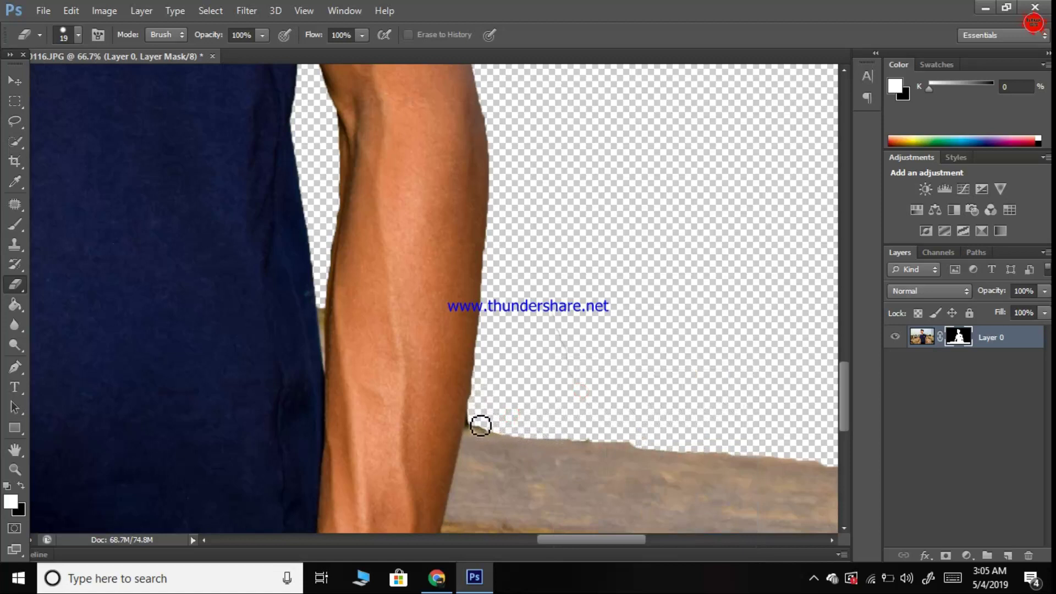
drag(484, 432, 498, 434)
mouse_move(482, 432)
mouse_down()
mouse_move(644, 445)
mouse_move(602, 443)
mouse_up()
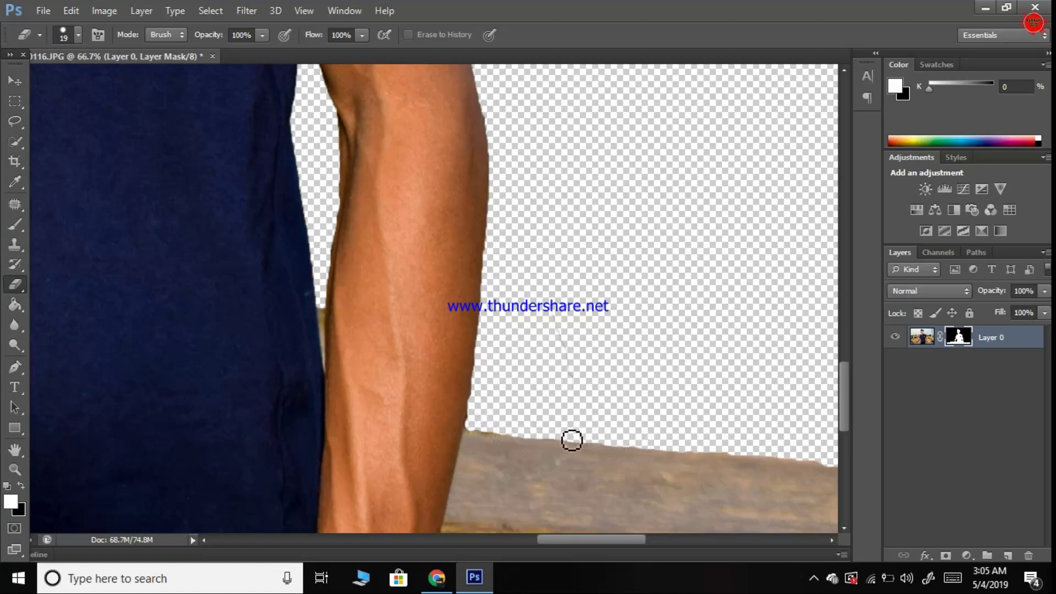
Erase the fringe along the arm's left edge with a 7 px eraser
right_click(374, 266)
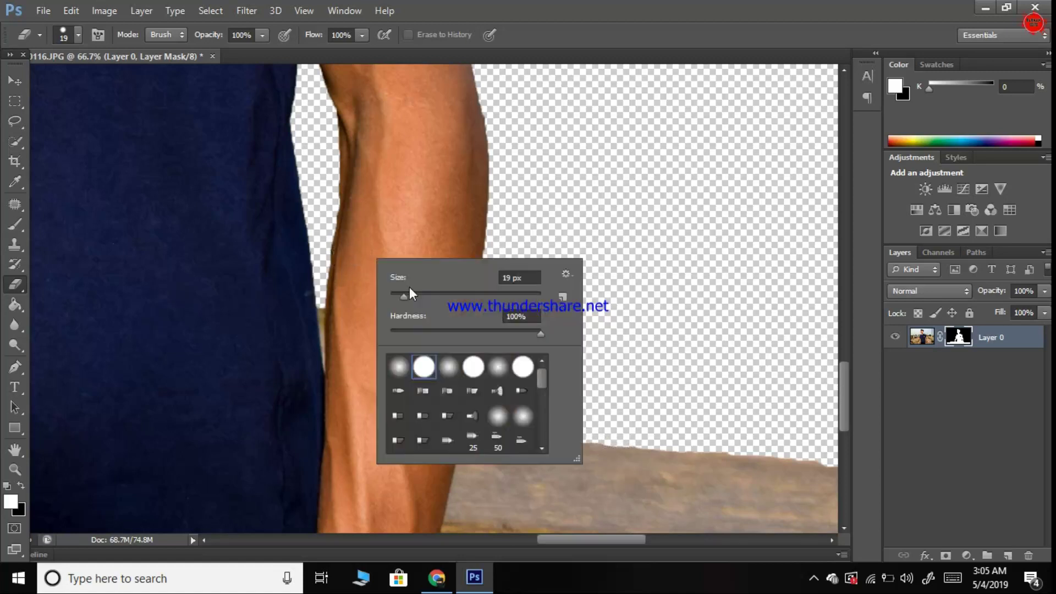
drag(410, 293, 395, 297)
key(Return)
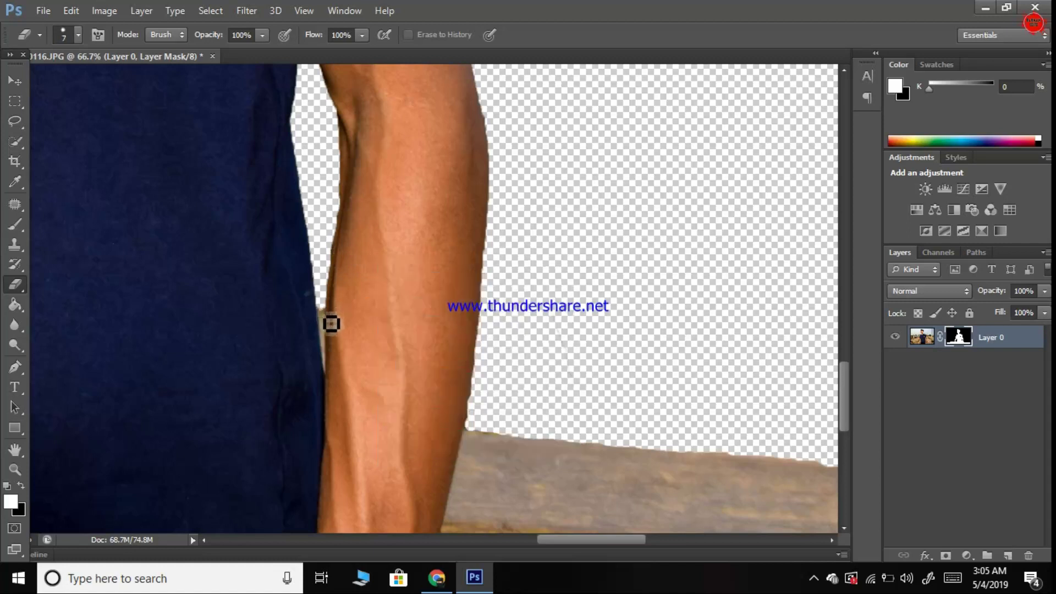
mouse_move(331, 324)
mouse_down()
mouse_move(328, 311)
mouse_move(332, 374)
mouse_move(330, 349)
mouse_up()
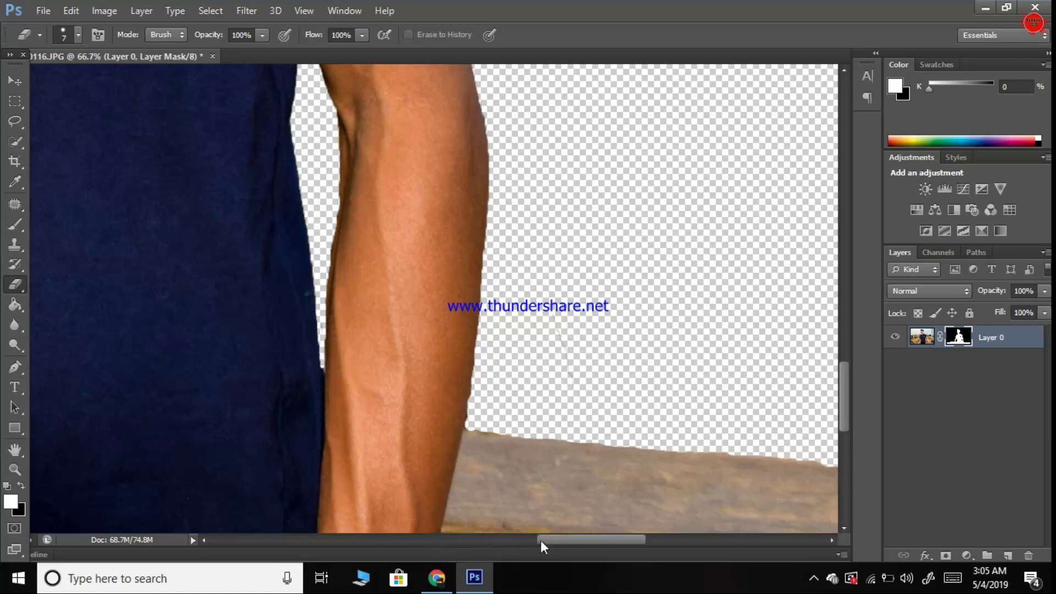
drag(541, 541, 410, 529)
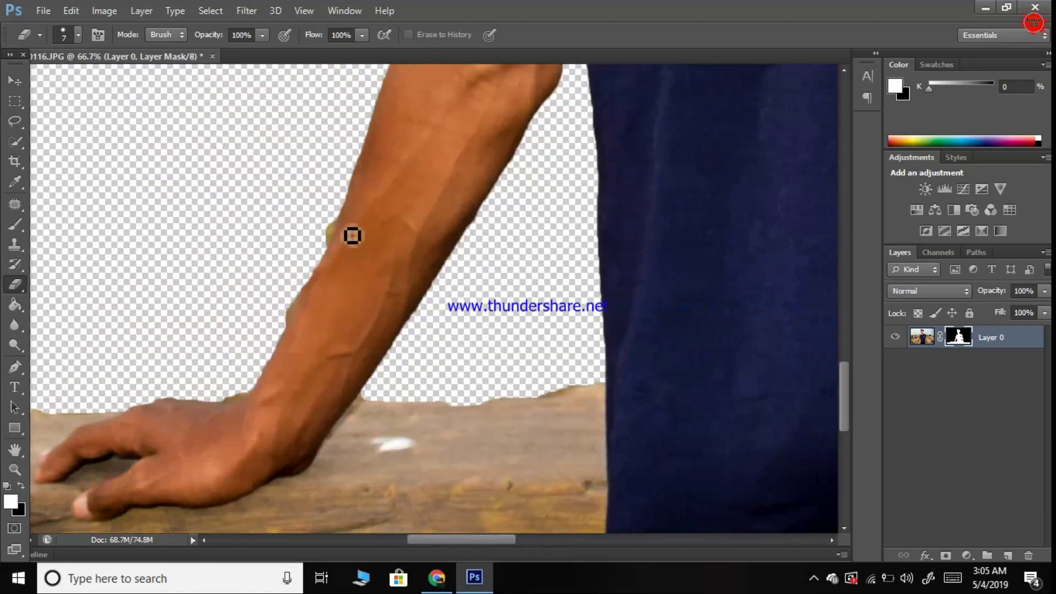
Erase remaining arm fringe and the board's rough top edge at 13 px, then fit on screen
right_click(351, 233)
drag(379, 263, 373, 263)
click(330, 219)
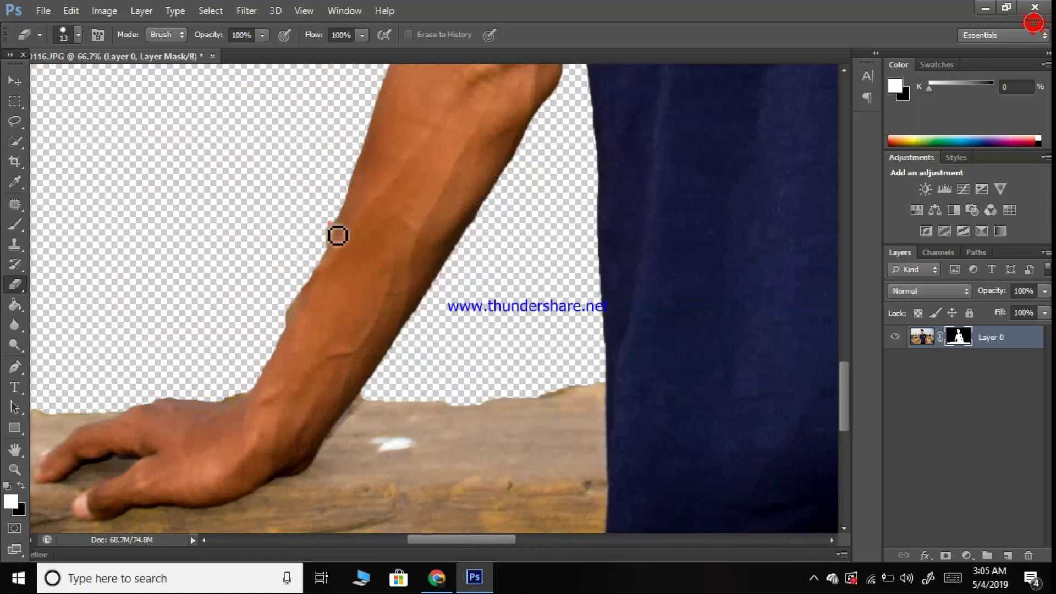
drag(338, 233, 331, 249)
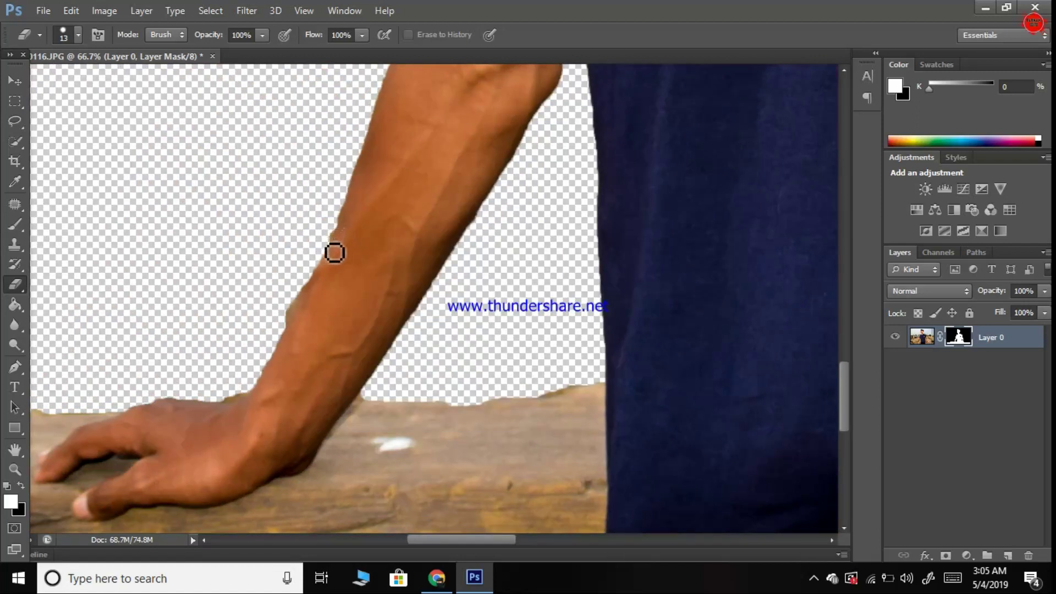
mouse_move(340, 238)
mouse_down()
mouse_move(231, 392)
mouse_move(246, 404)
mouse_up()
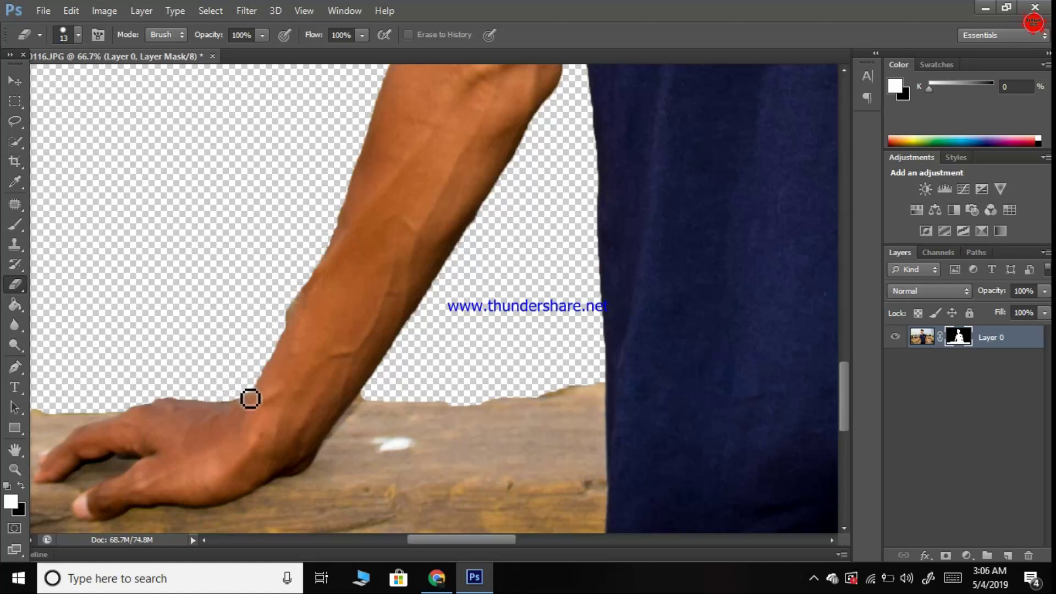
mouse_move(537, 398)
mouse_down()
mouse_move(608, 395)
mouse_move(566, 394)
mouse_up()
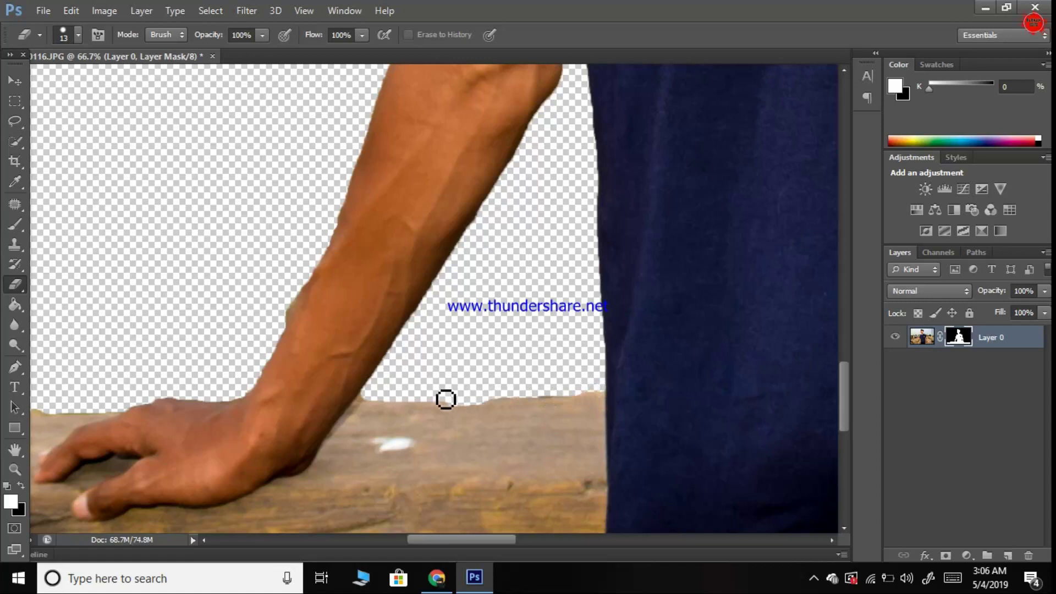
click(14, 470)
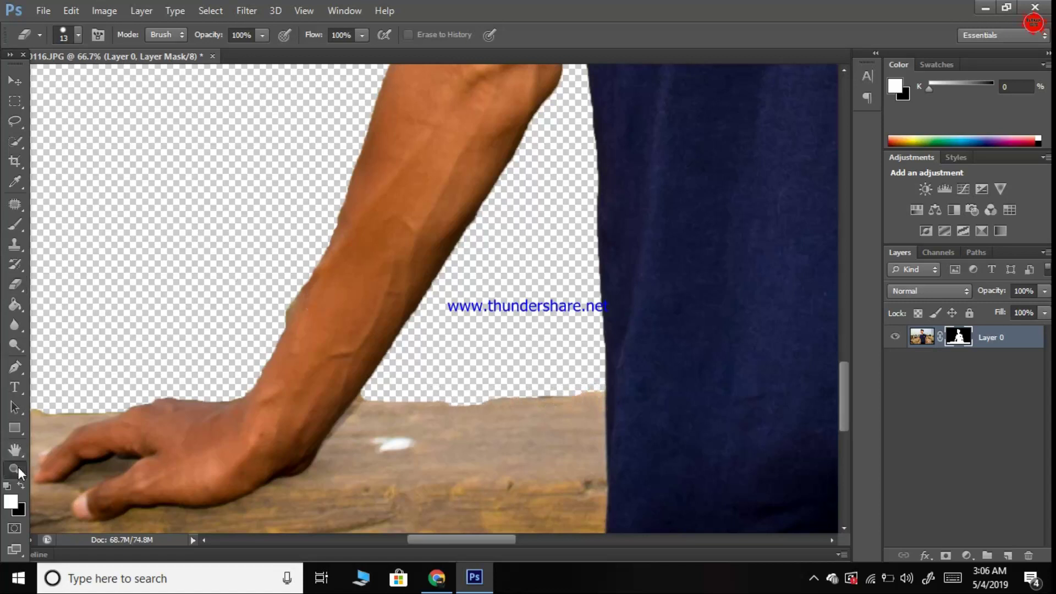
right_click(264, 255)
click(280, 261)
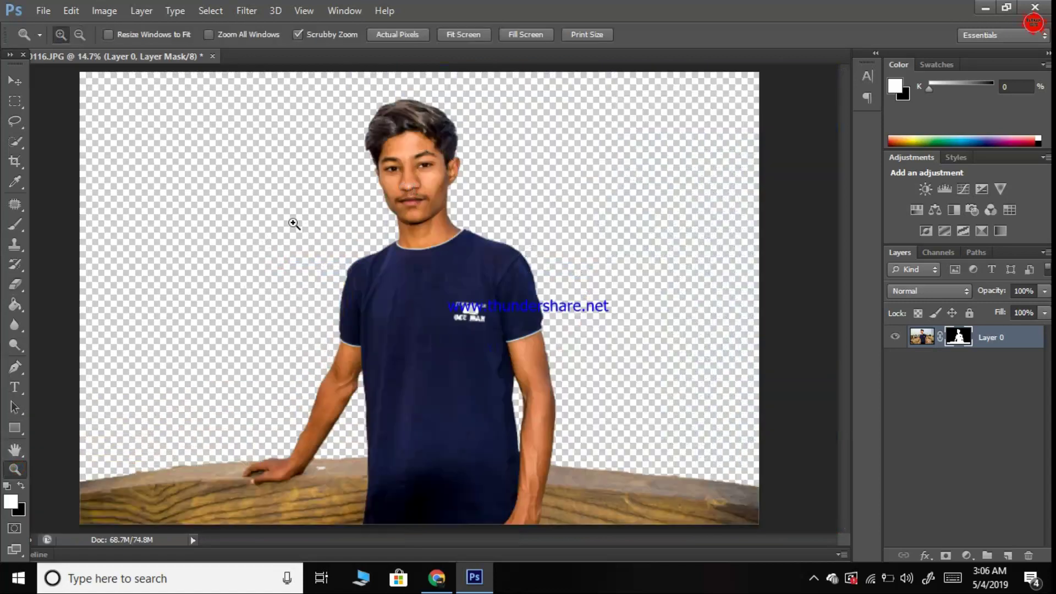
click(210, 10)
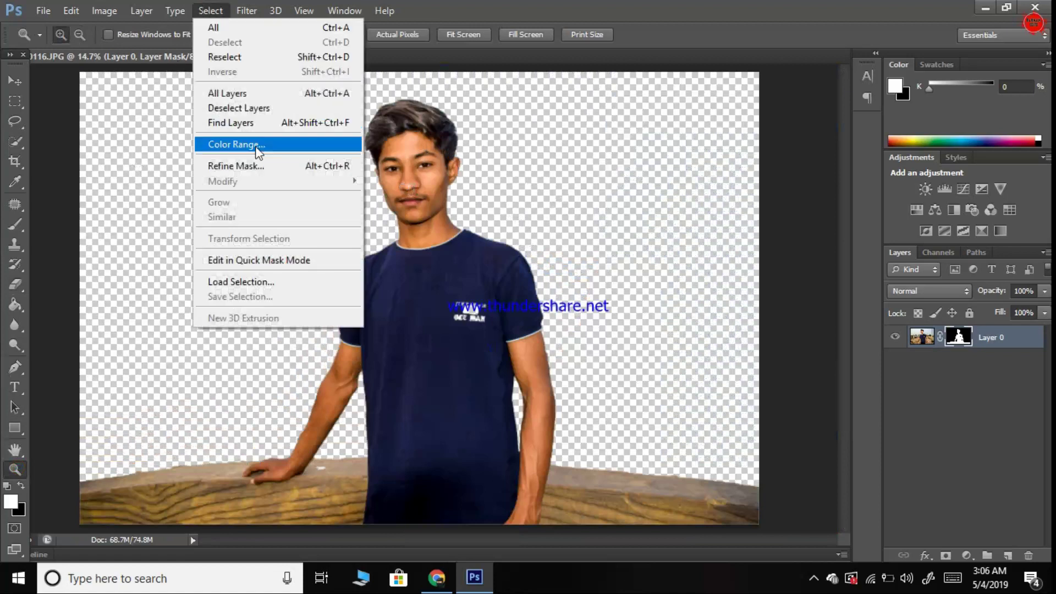
click(276, 174)
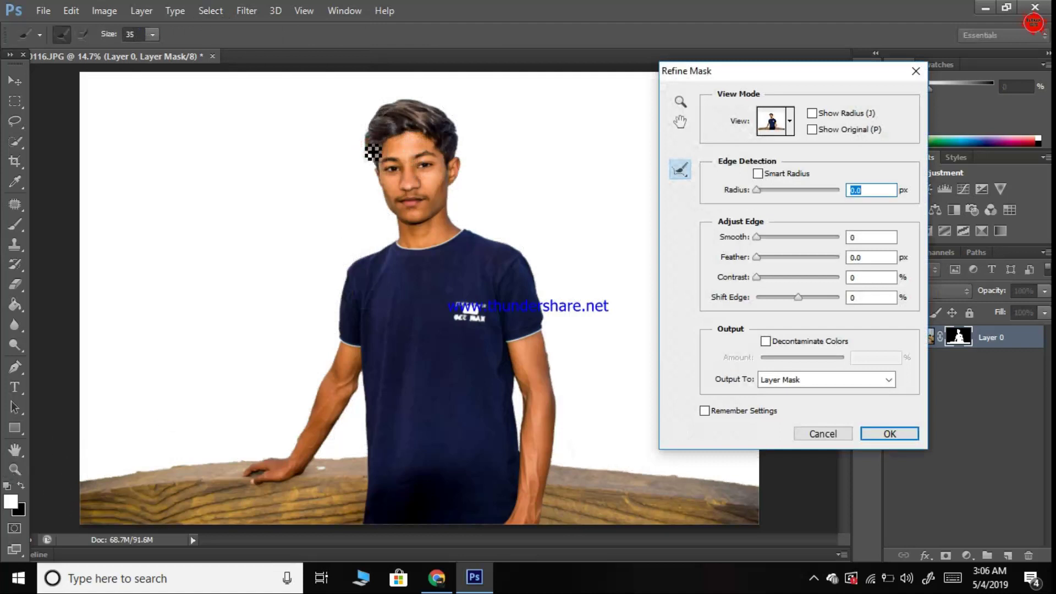
drag(366, 132, 378, 159)
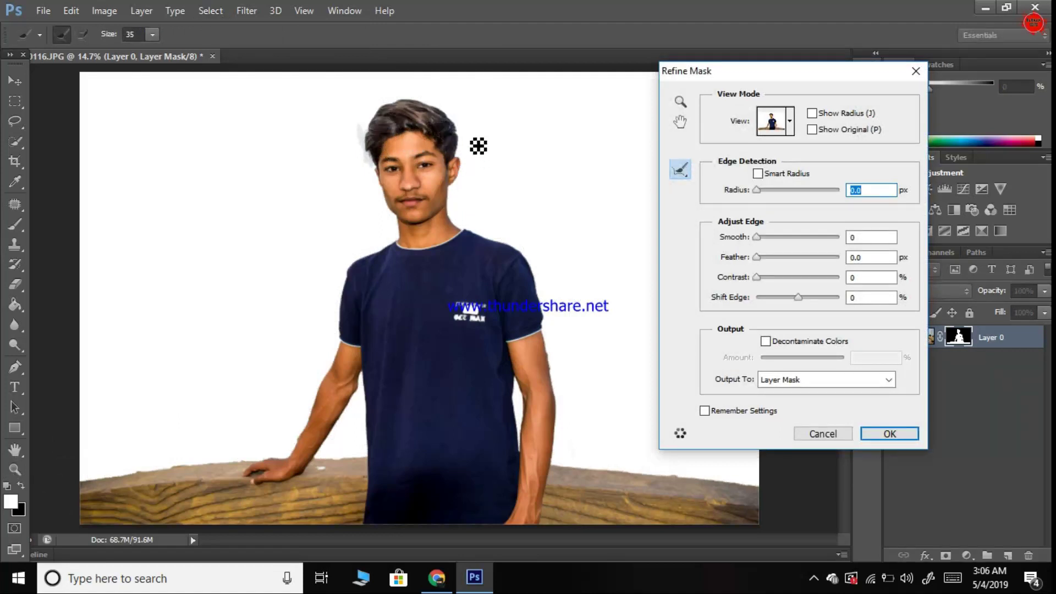
drag(472, 146, 450, 111)
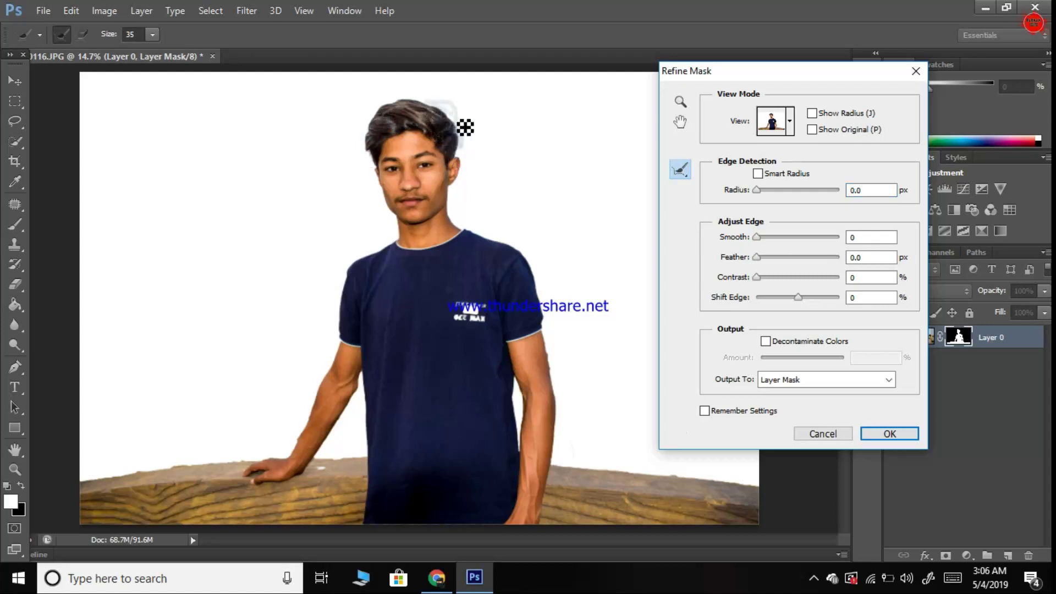
mouse_move(450, 112)
mouse_down()
mouse_move(424, 103)
mouse_move(424, 119)
mouse_up()
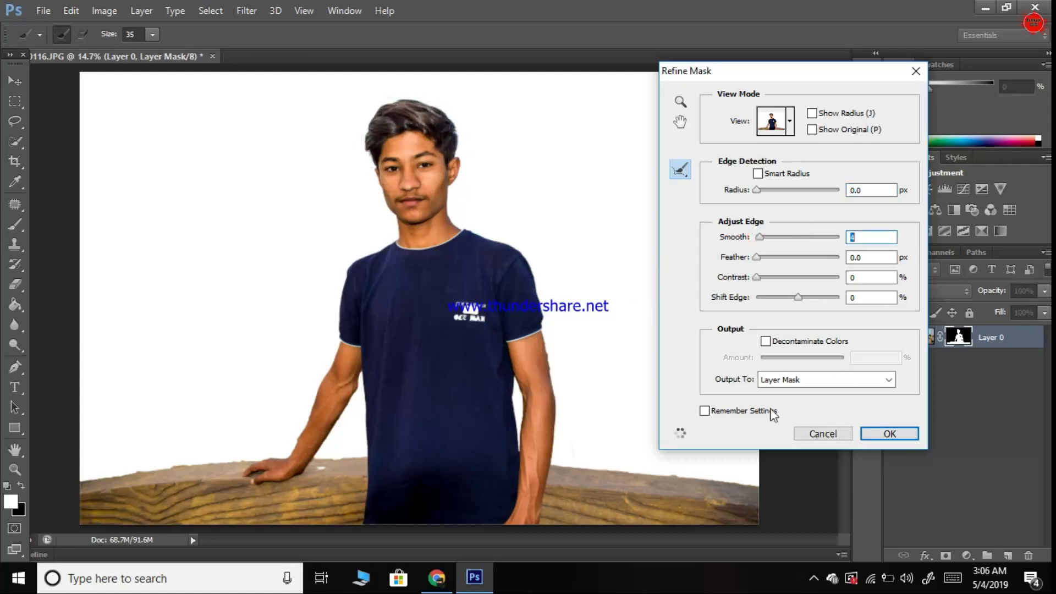
click(839, 433)
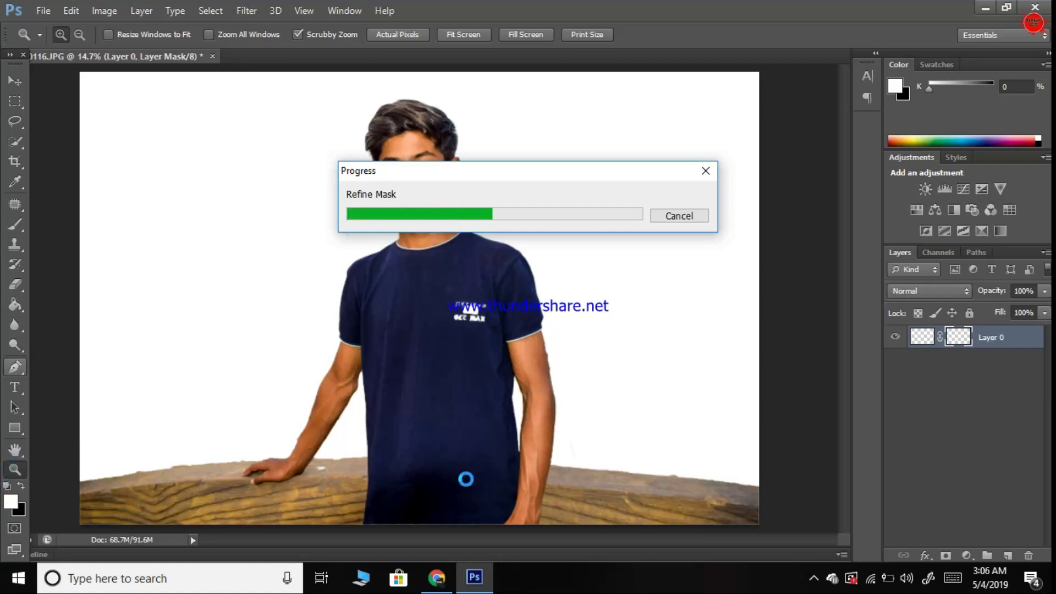
click(167, 479)
click(167, 479)
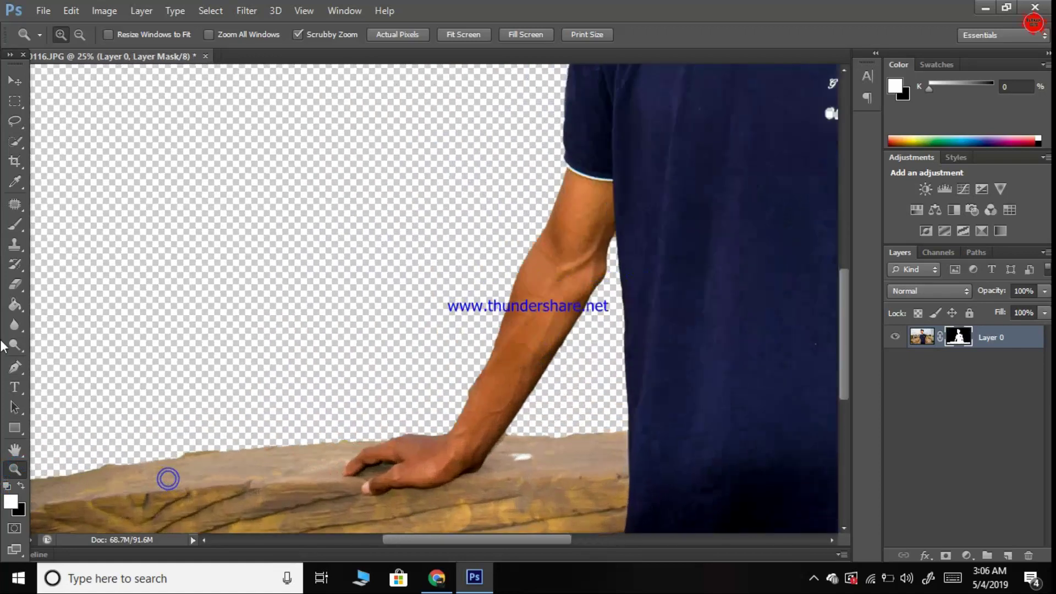
click(15, 284)
right_click(220, 424)
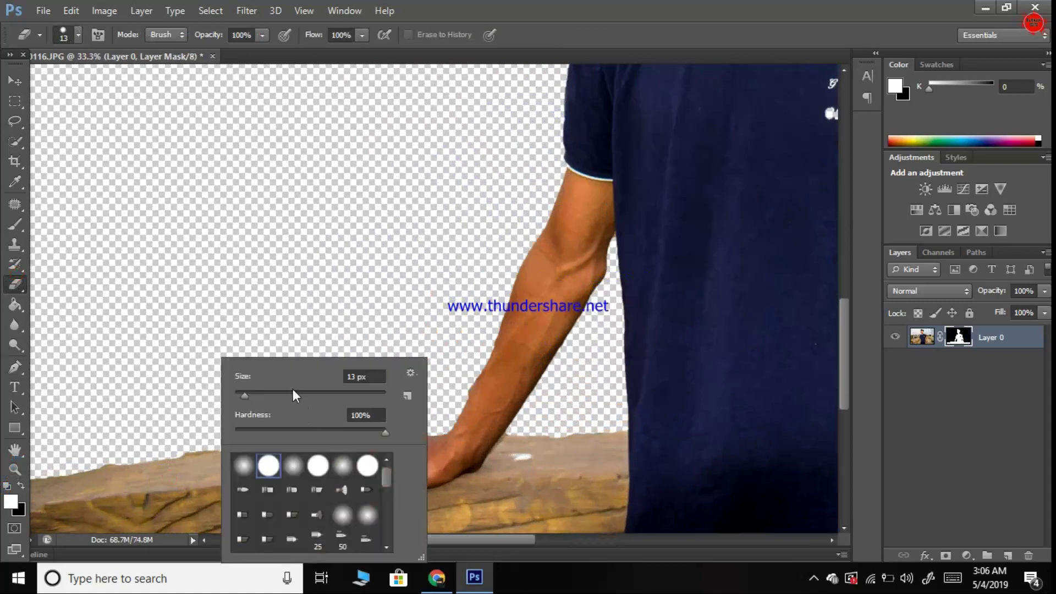
click(295, 395)
click(173, 440)
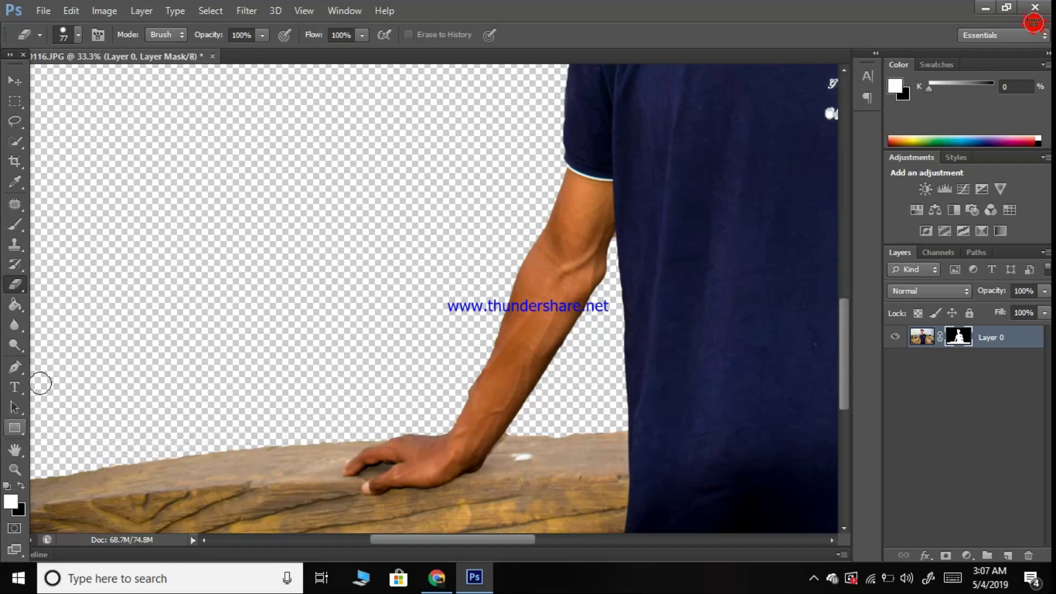
click(15, 469)
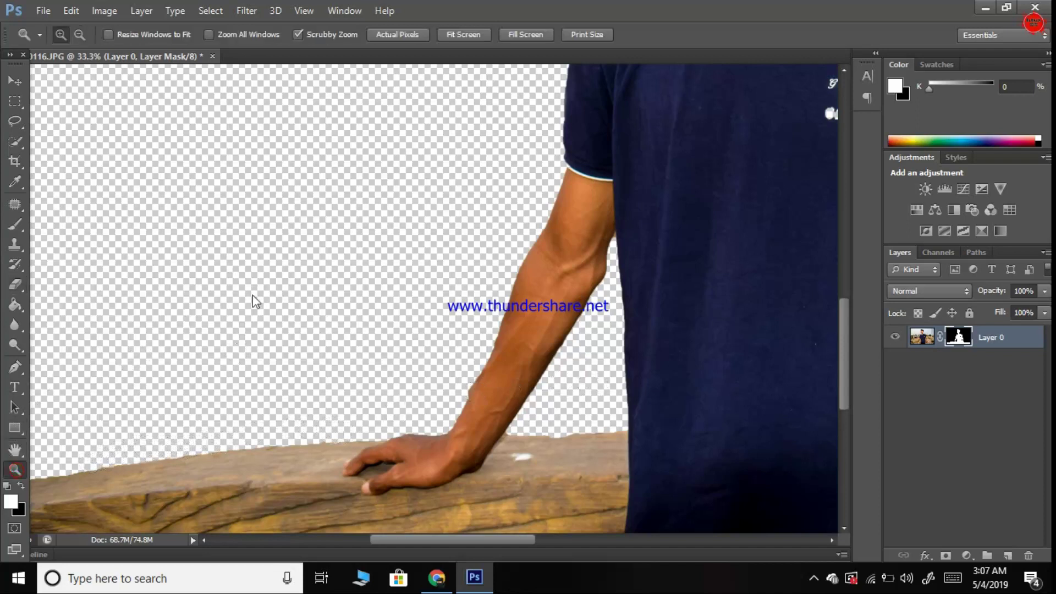
right_click(240, 292)
click(274, 302)
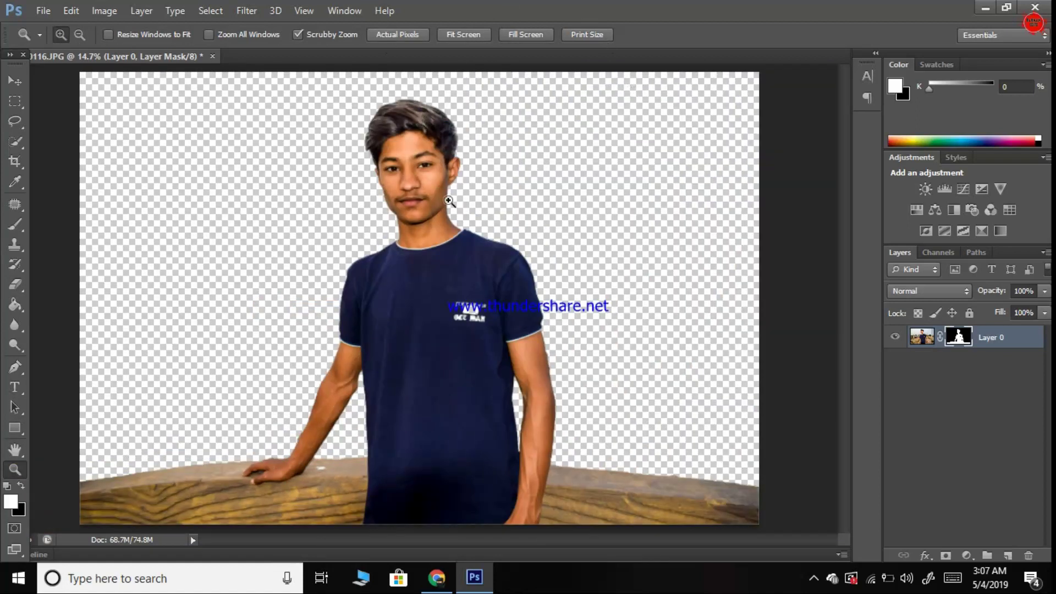
Open skynews-weather-uk_4521828.jpg from the Desktop so it loads in Camera Raw
click(44, 10)
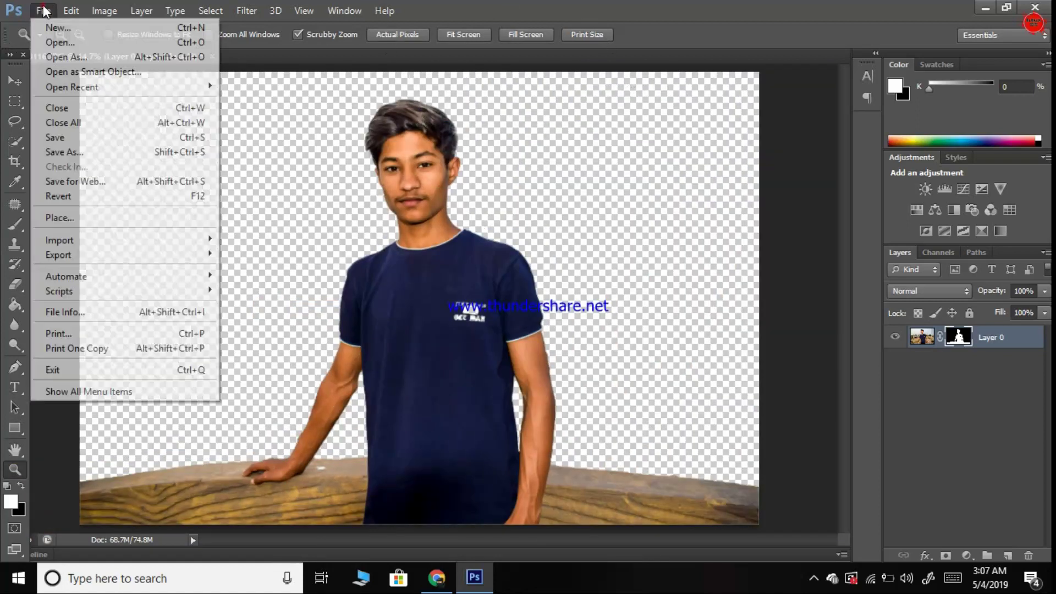
click(56, 37)
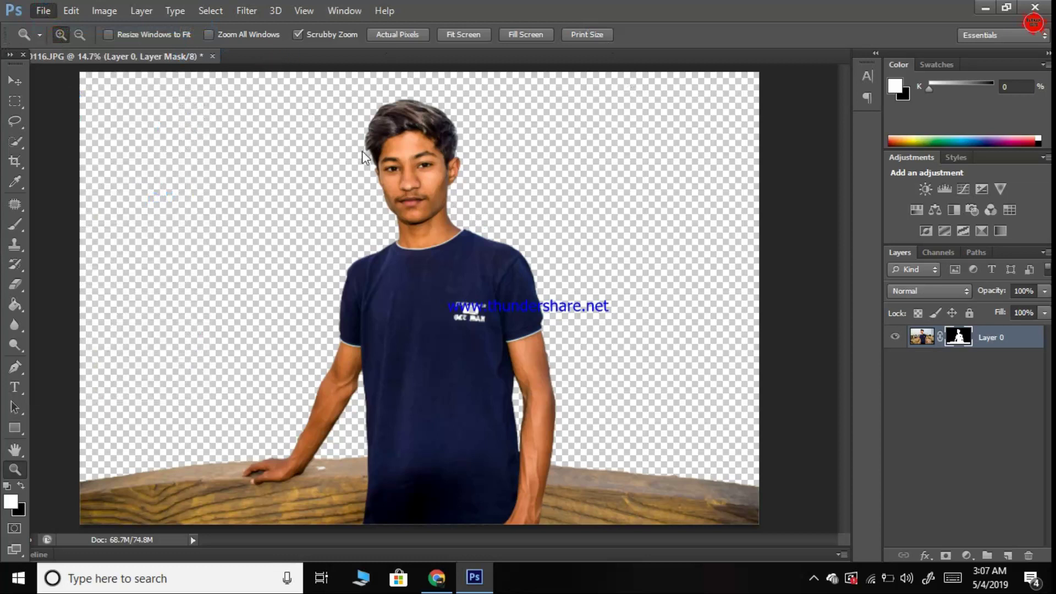
click(677, 160)
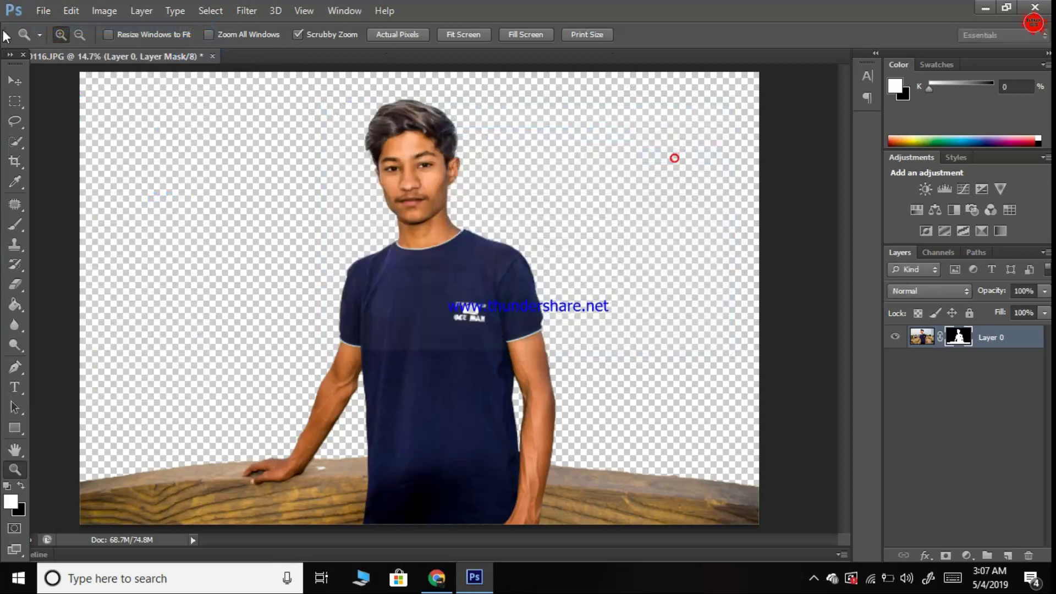
click(33, 14)
click(58, 48)
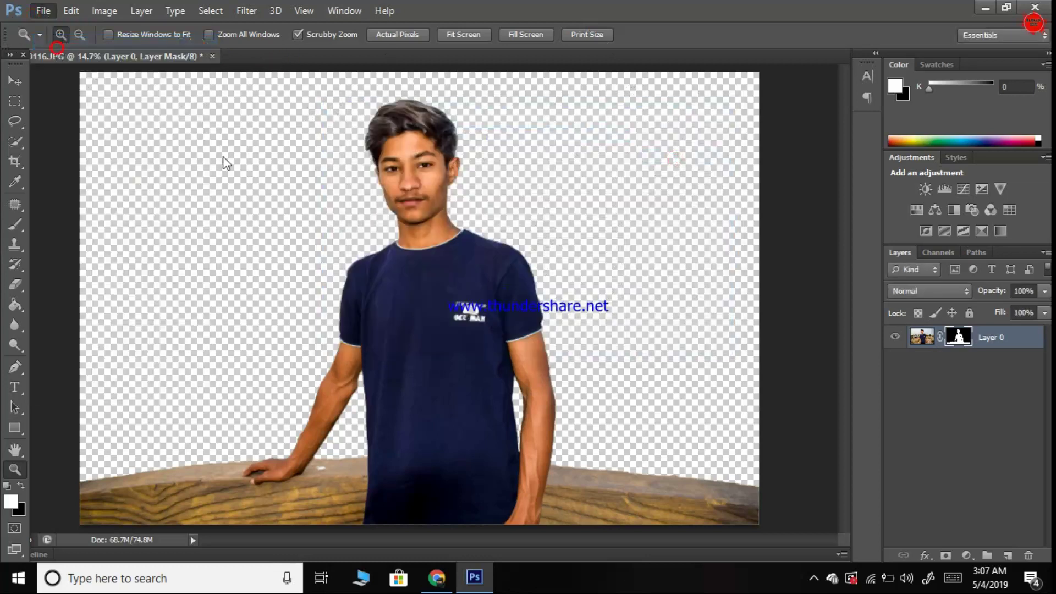
click(372, 162)
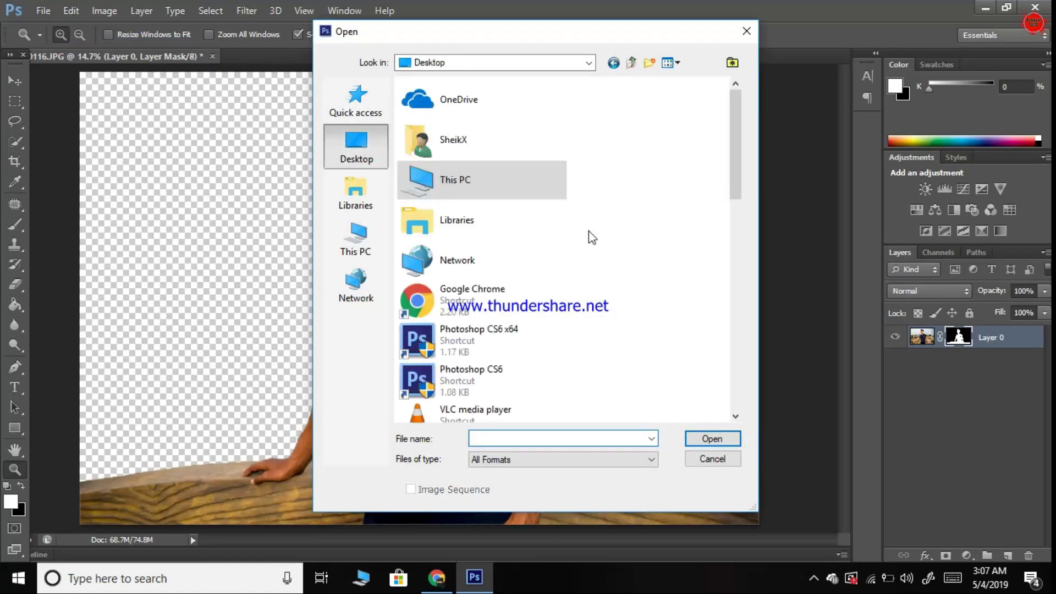
scroll(577, 259, down, 10)
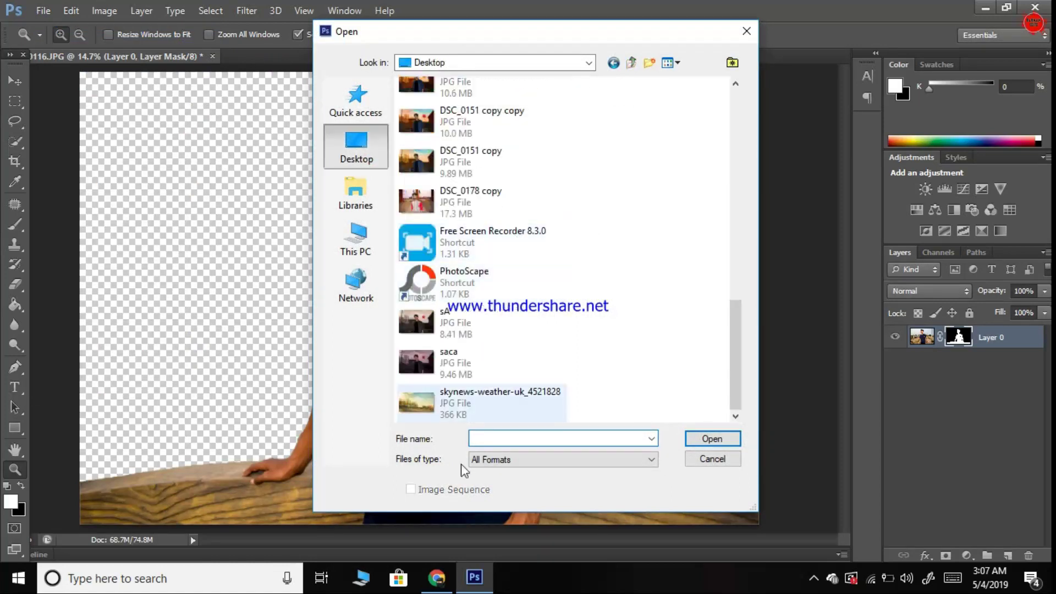
double_click(450, 404)
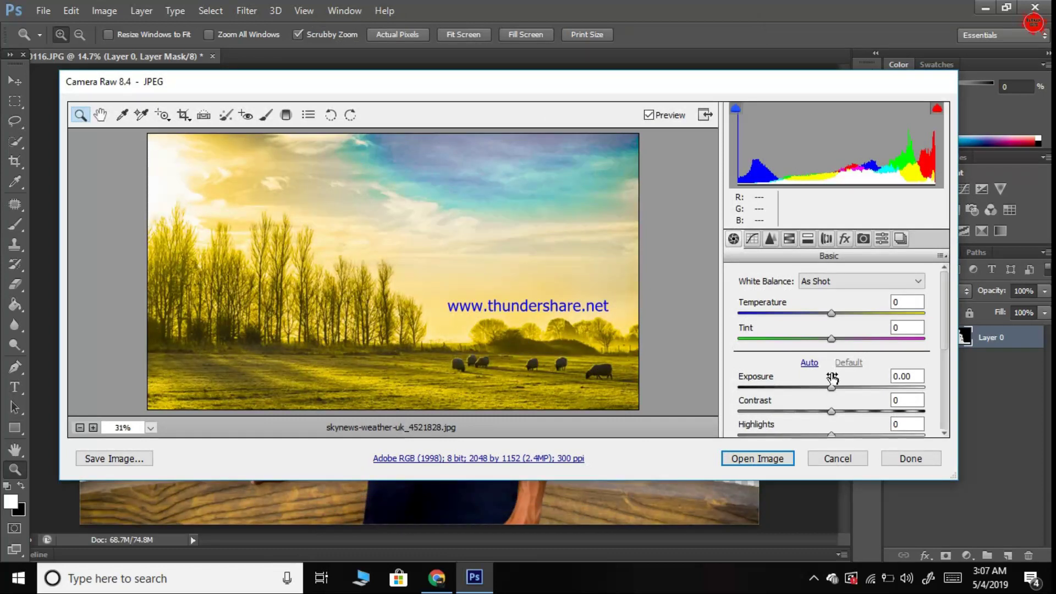
Push the Reds, Yellows and Greens hue sliders to extremes in HSL Hue, then open the image
click(771, 239)
click(789, 239)
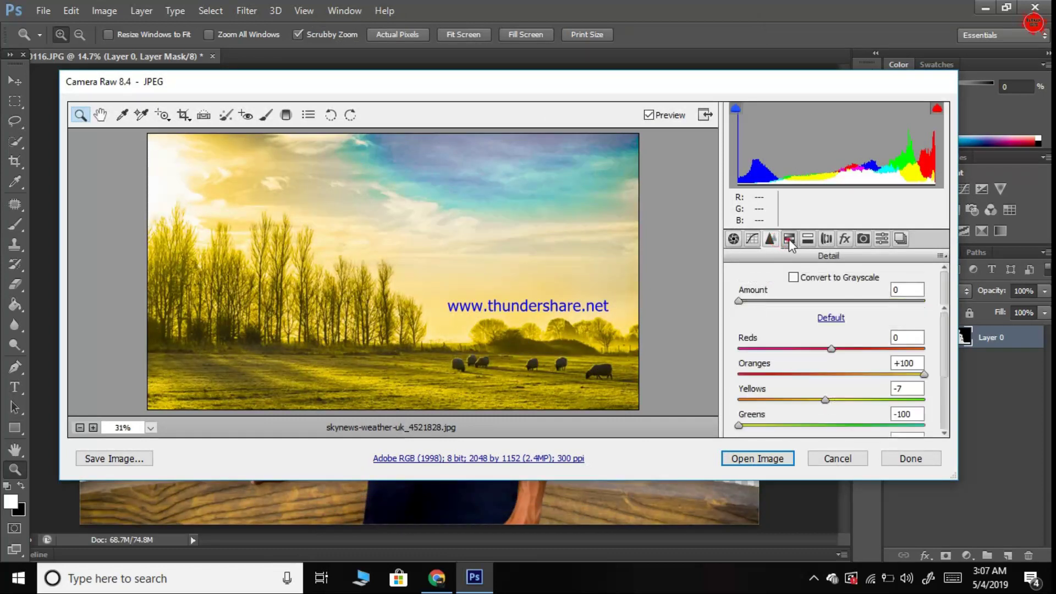
mouse_move(739, 425)
mouse_down()
mouse_move(819, 429)
mouse_move(734, 425)
mouse_up()
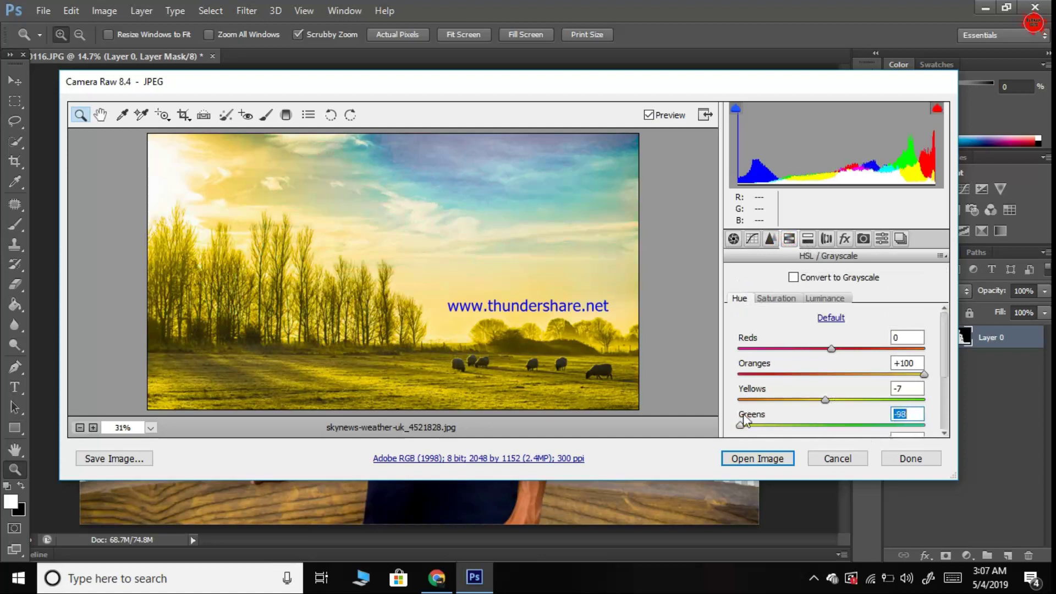
mouse_move(825, 400)
mouse_down()
mouse_move(937, 398)
mouse_move(761, 400)
mouse_up()
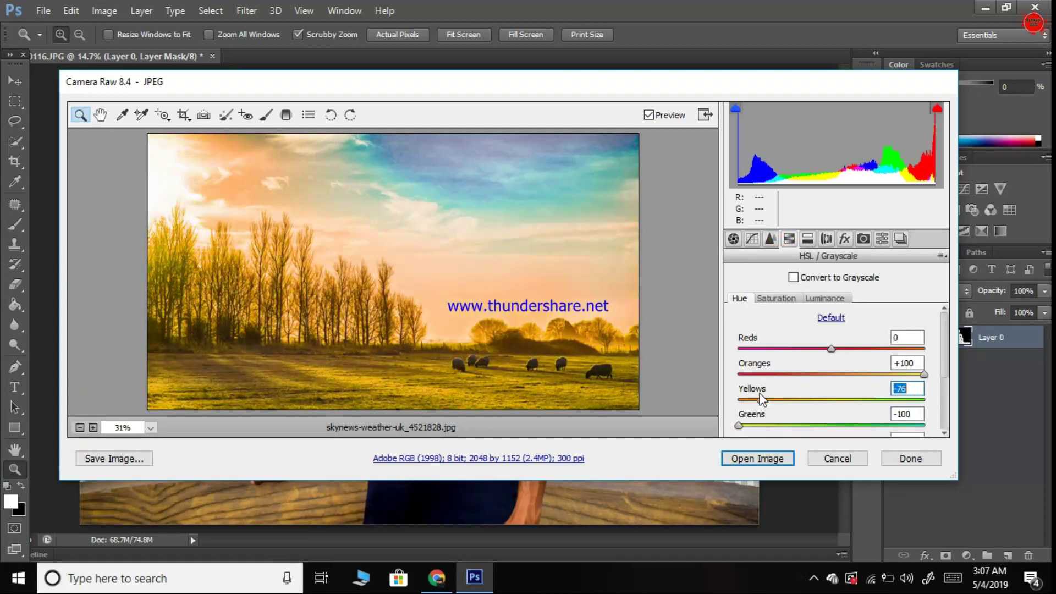
drag(831, 349, 905, 349)
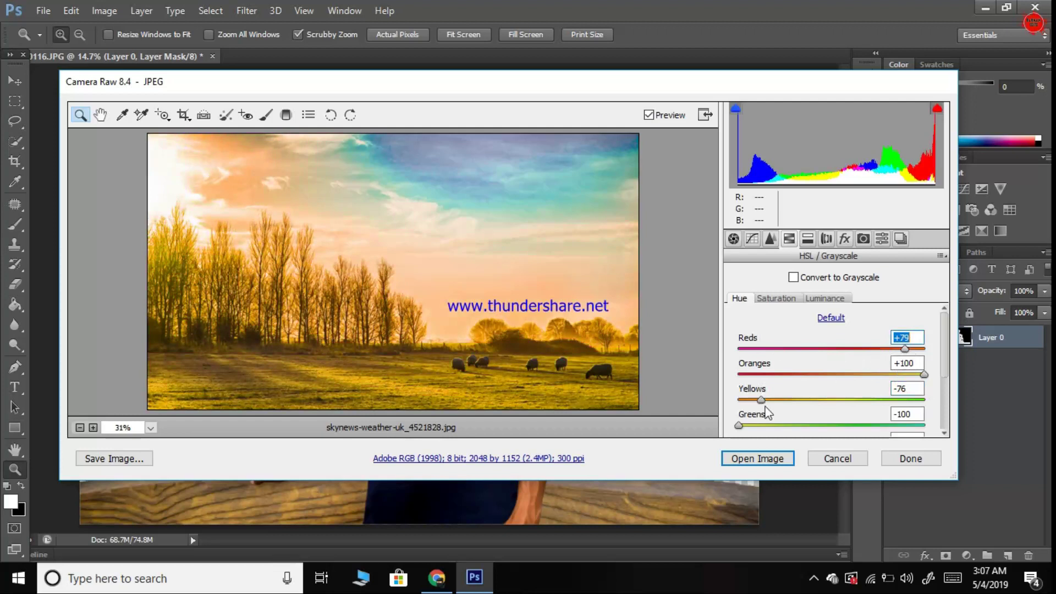
drag(761, 400, 739, 400)
scroll(825, 380, down, 2)
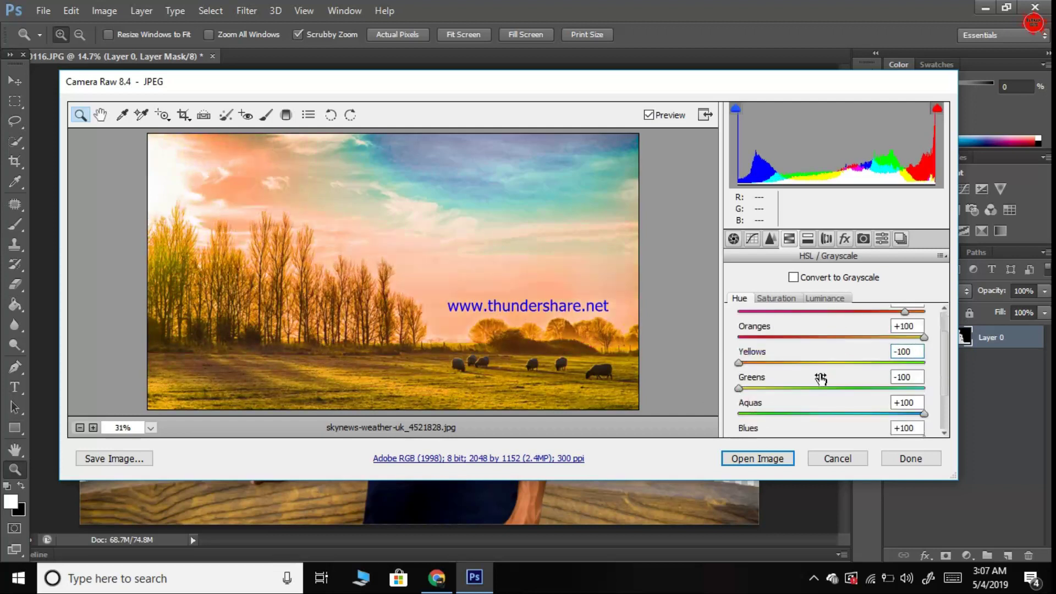
scroll(800, 394, down, 2)
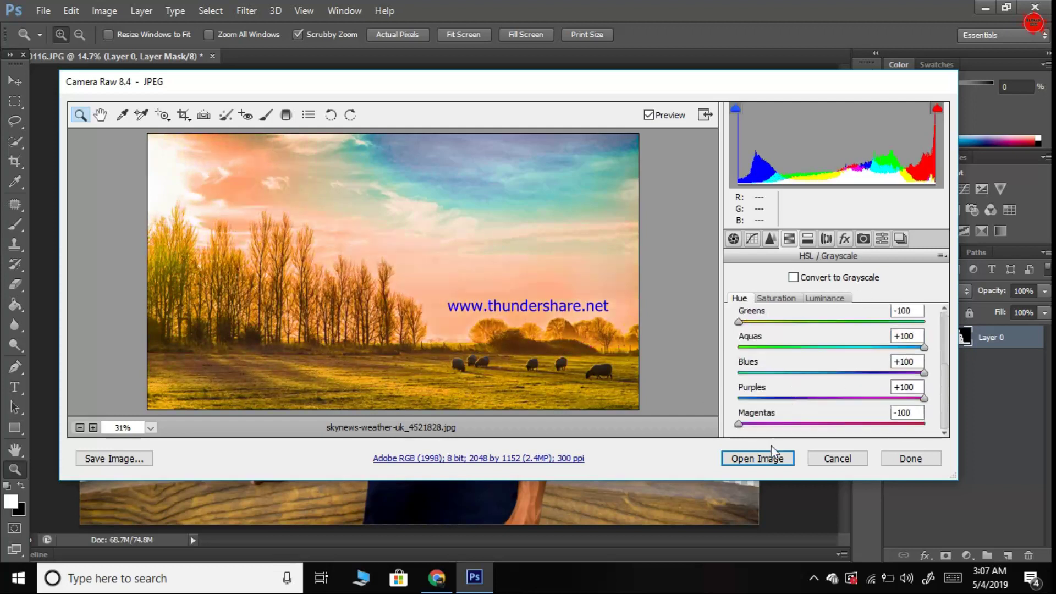
click(773, 461)
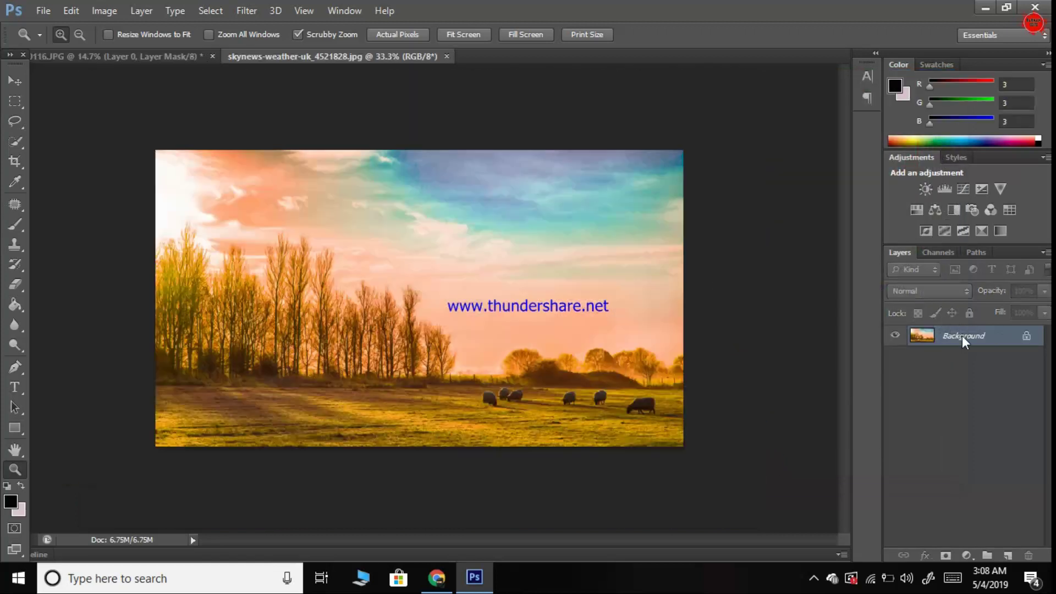
Unlock the field photo's background and drag it into the boy's document with the Move tool
double_click(962, 335)
click(662, 177)
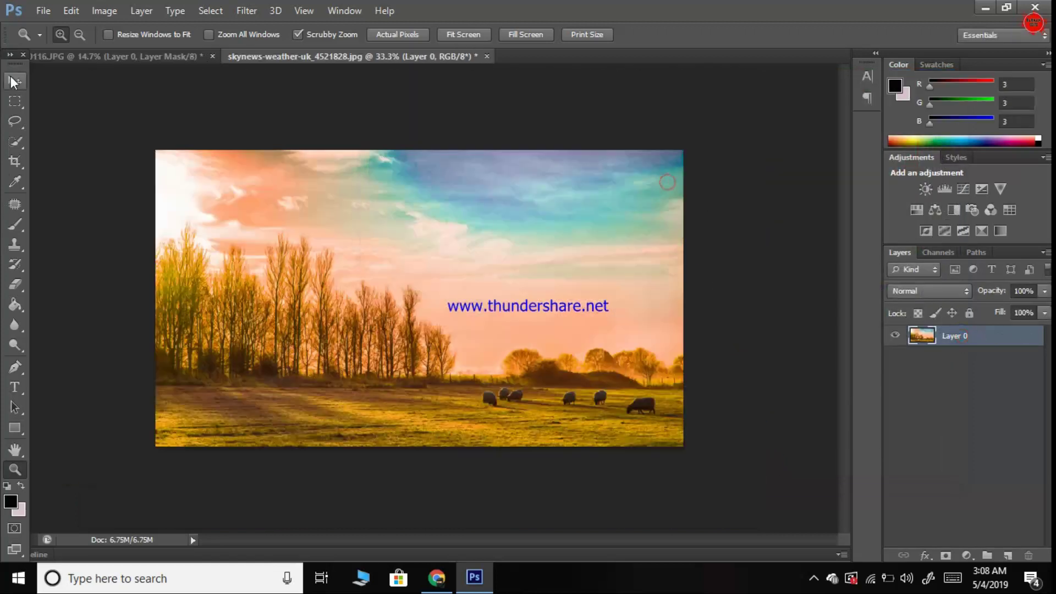
click(11, 77)
mouse_move(300, 220)
mouse_down()
mouse_move(184, 62)
mouse_move(403, 304)
mouse_up()
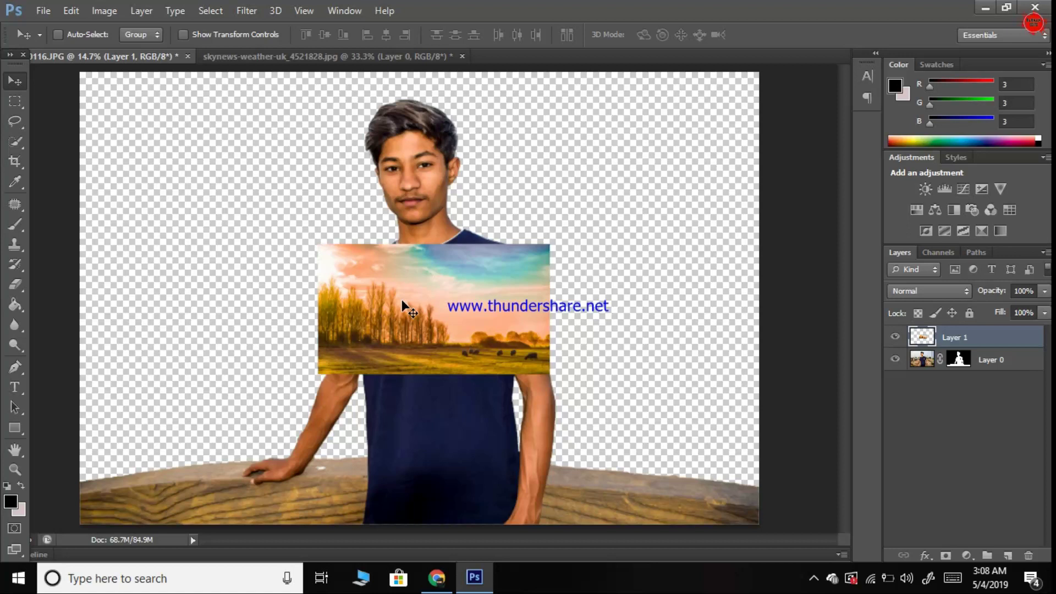
Scale the field layer to fill the whole canvas and place it below the boy's layer
key(ctrl+t)
mouse_move(497, 364)
mouse_down()
mouse_move(537, 385)
mouse_move(583, 465)
mouse_up()
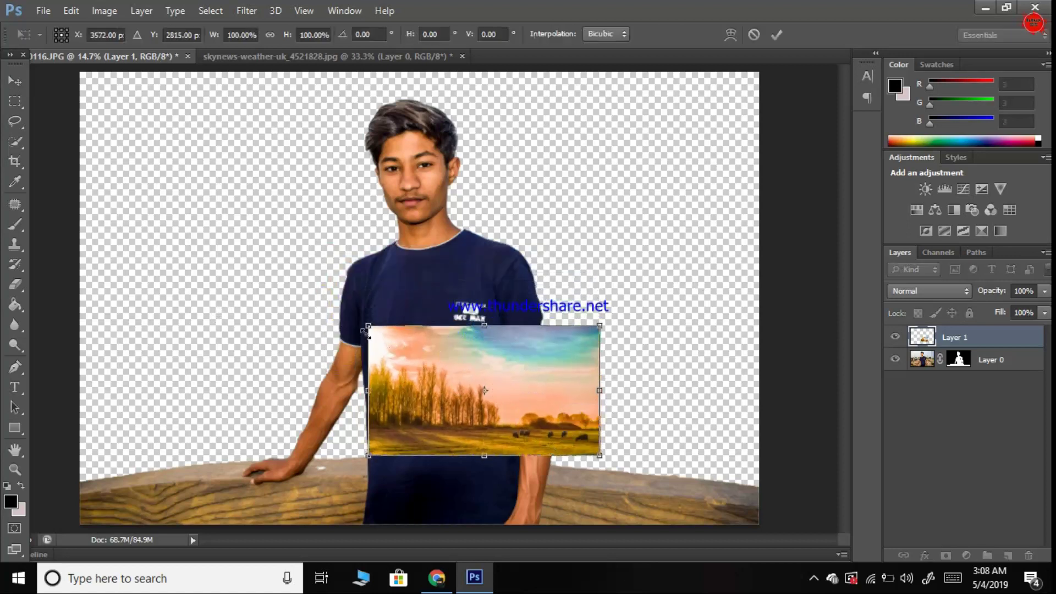
drag(368, 328, 46, 61)
drag(602, 457, 803, 518)
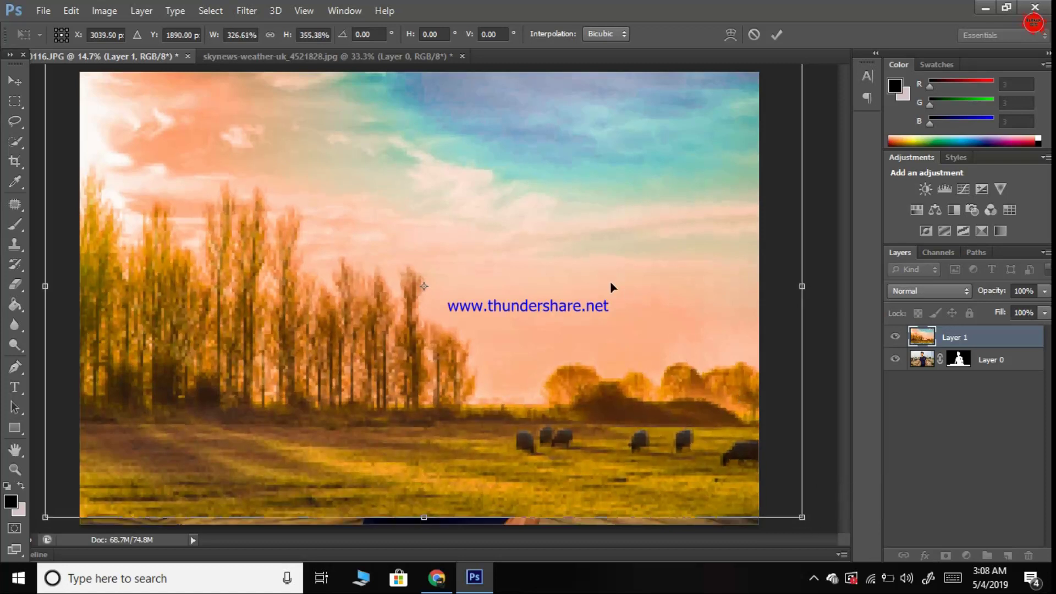
double_click(610, 284)
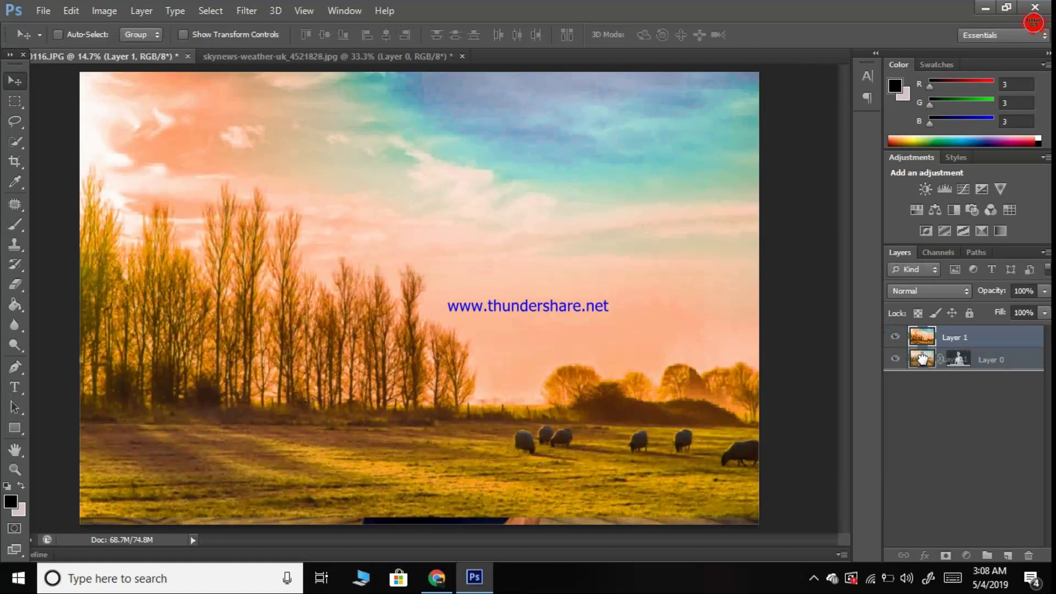
drag(923, 341, 924, 369)
drag(259, 261, 259, 264)
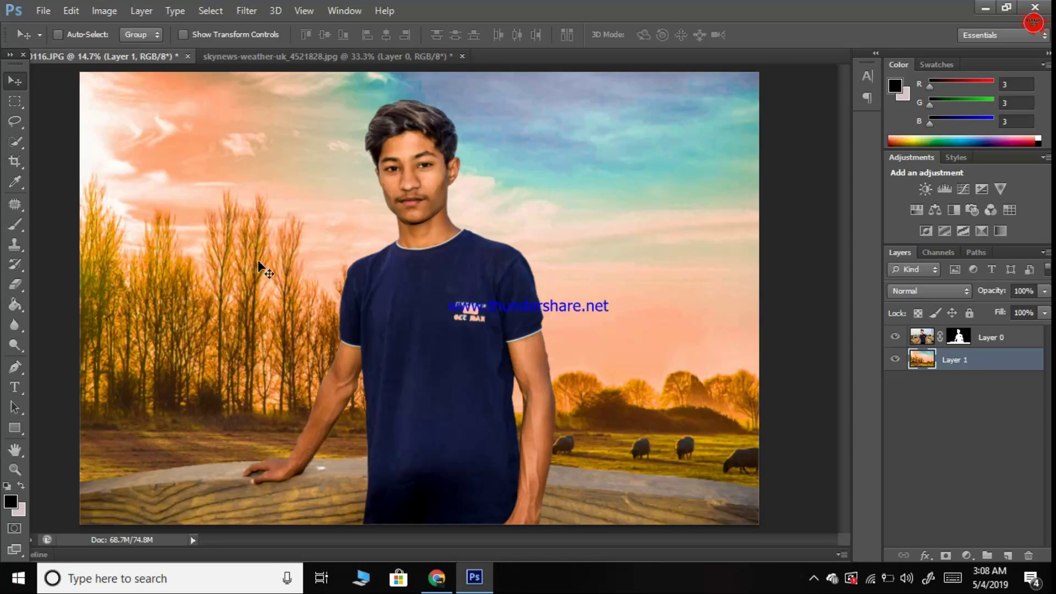
Add a Hue/Saturation adjustment layer with Hue -7 to push the field toward red
click(968, 555)
click(943, 366)
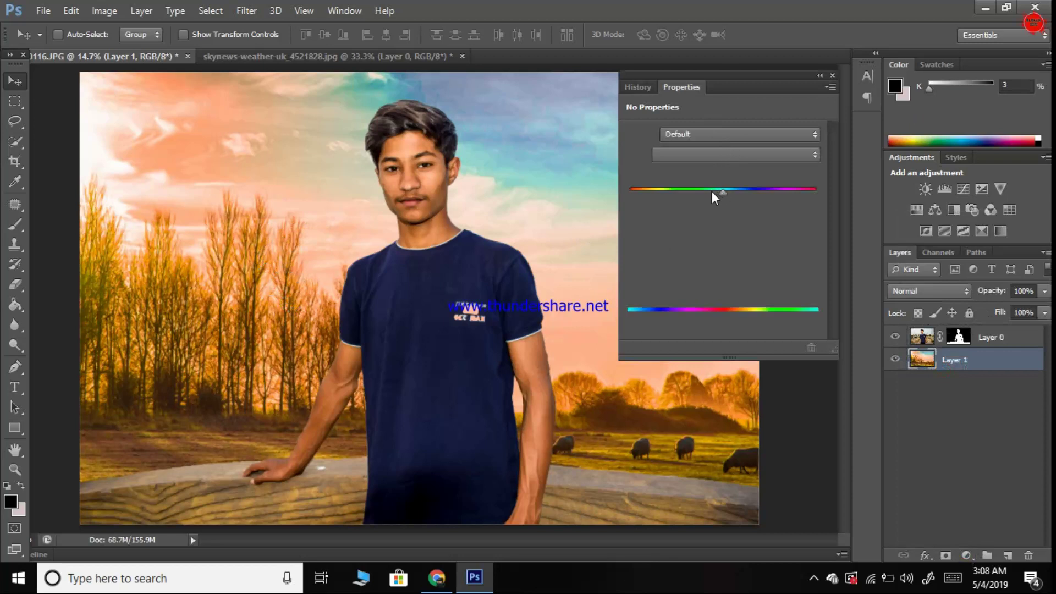
mouse_move(722, 191)
mouse_down()
mouse_move(708, 190)
mouse_move(719, 193)
mouse_up()
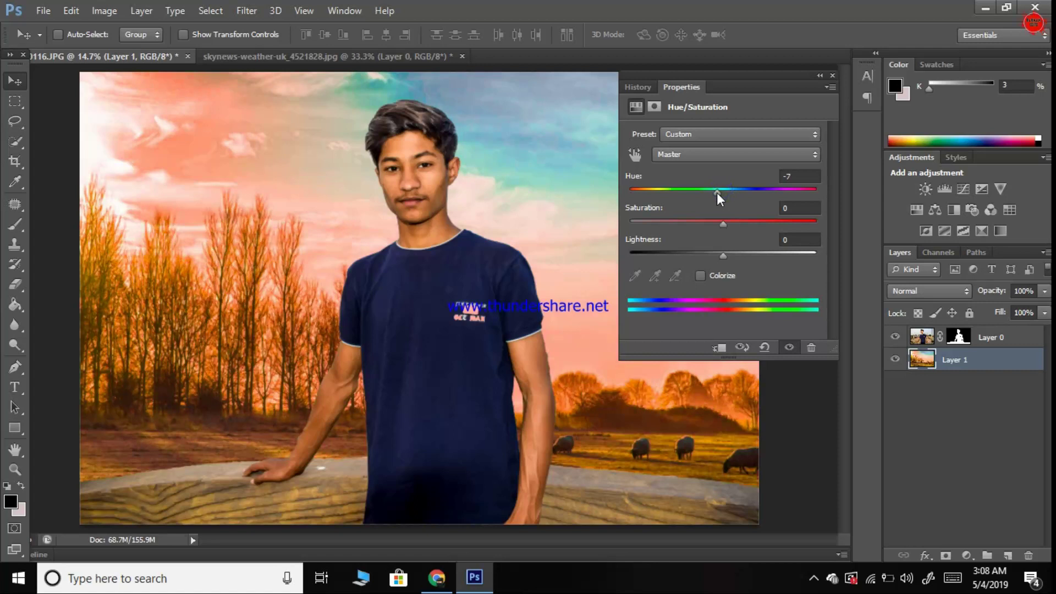
click(832, 77)
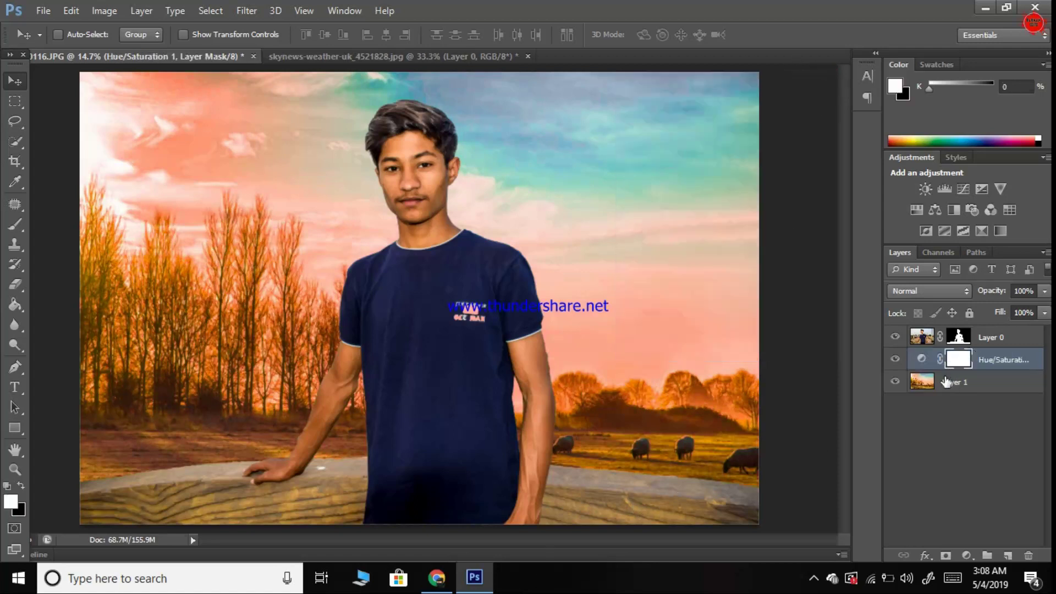
Add a Selective Color layer above Layer 1 with Yellows at Cyan -67, Magenta +30, Yellow -23
click(946, 382)
click(966, 556)
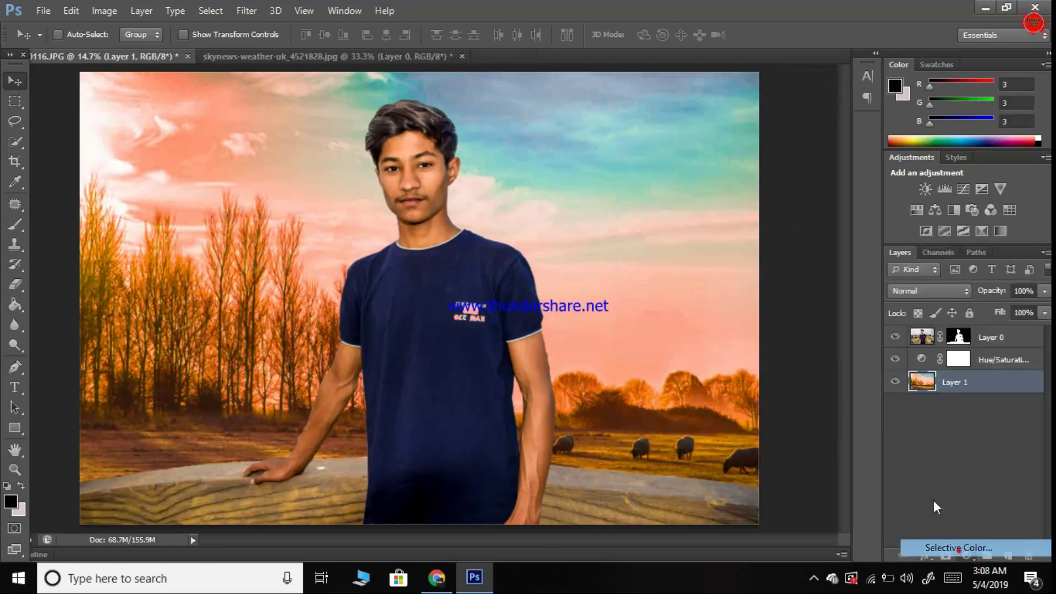
click(959, 548)
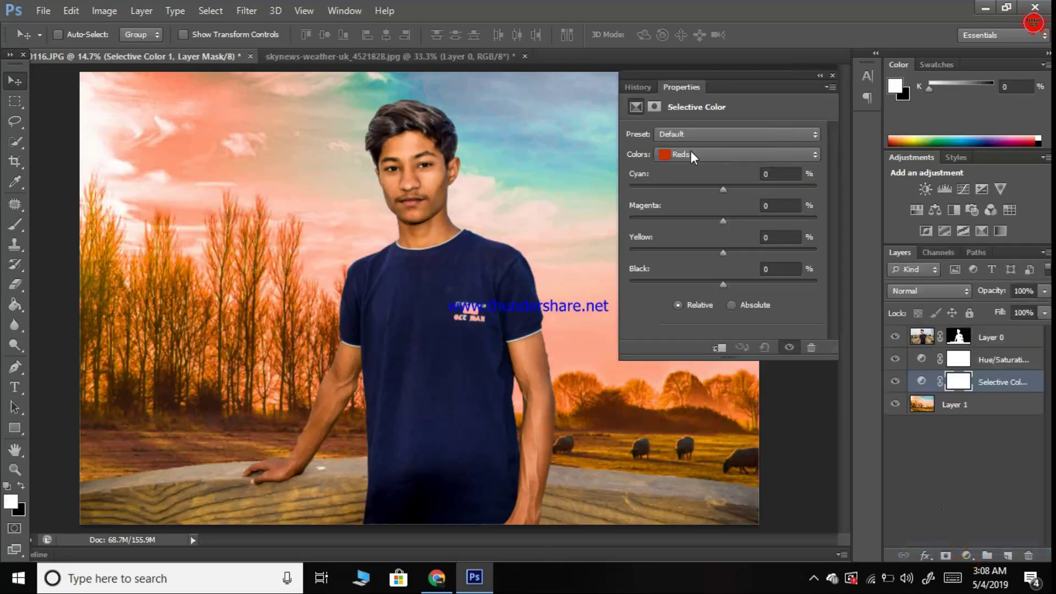
click(691, 155)
click(682, 186)
mouse_move(695, 184)
mouse_down()
mouse_move(661, 187)
mouse_move(755, 213)
mouse_up()
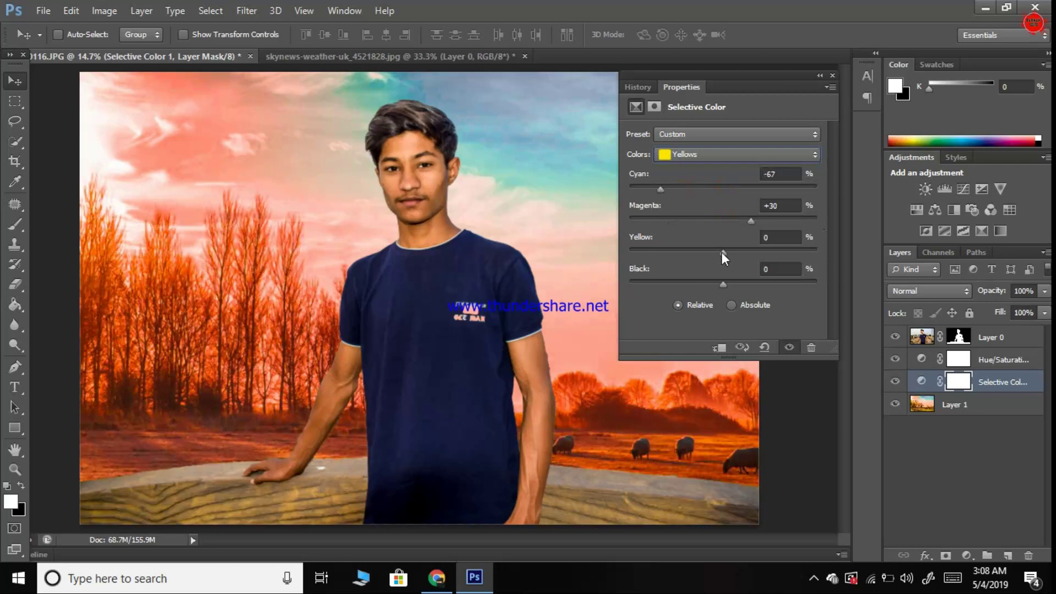
drag(721, 252, 702, 251)
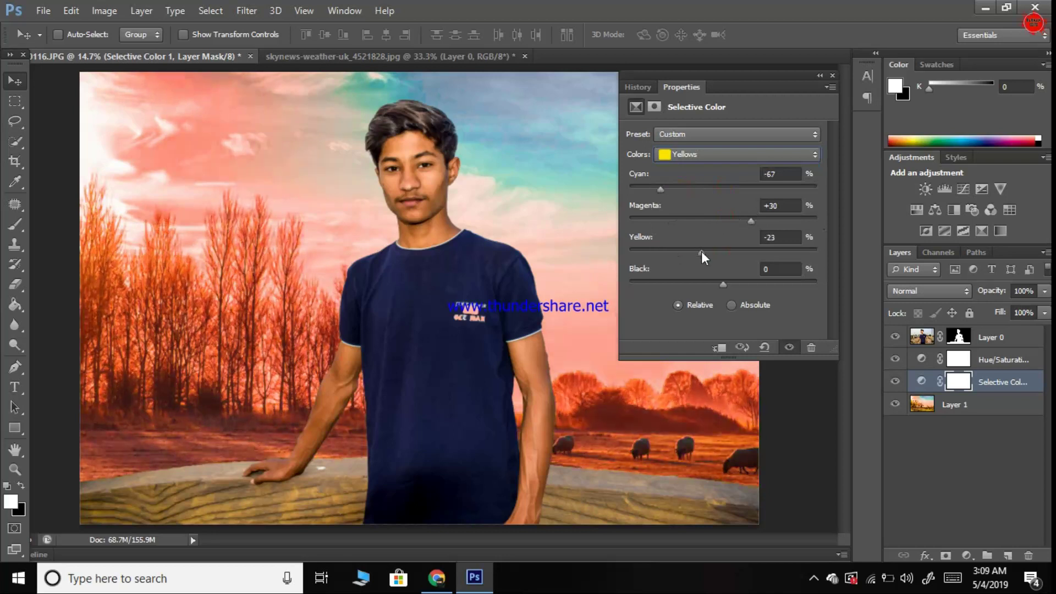
mouse_move(720, 282)
mouse_down()
mouse_move(748, 285)
mouse_move(716, 287)
mouse_up()
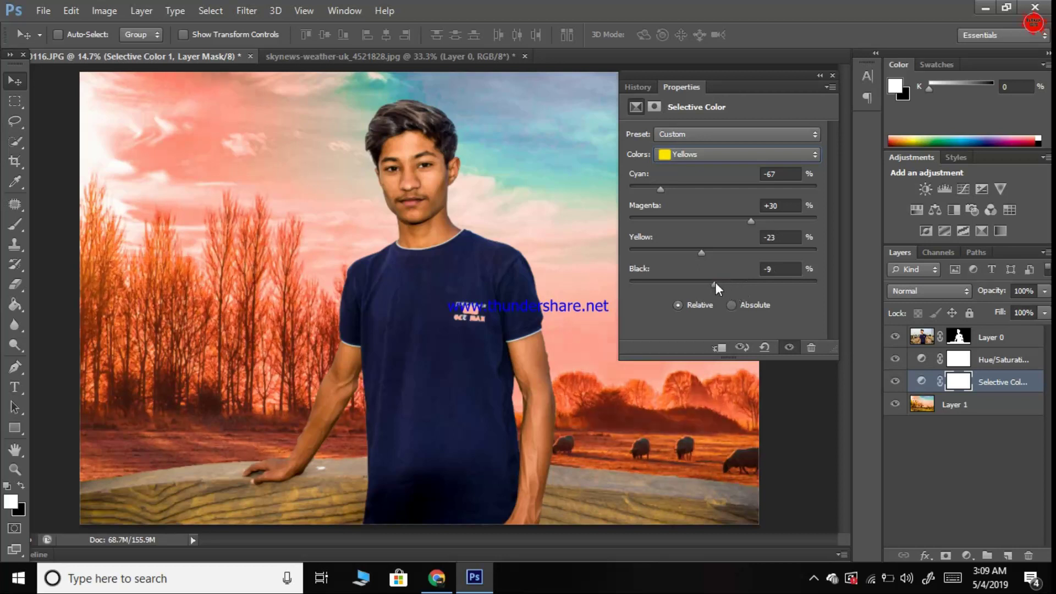
click(833, 76)
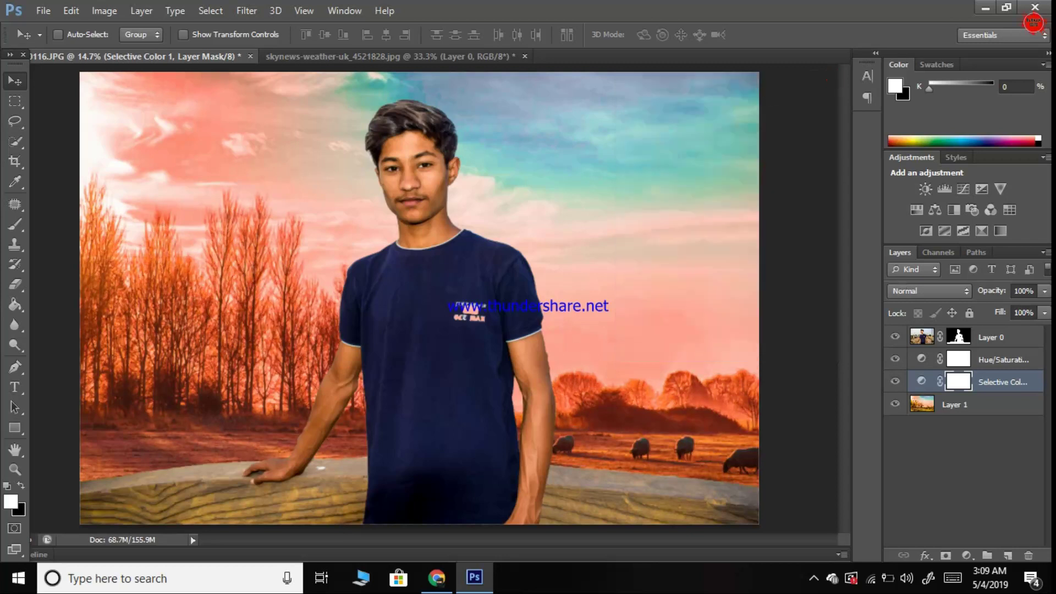
click(928, 342)
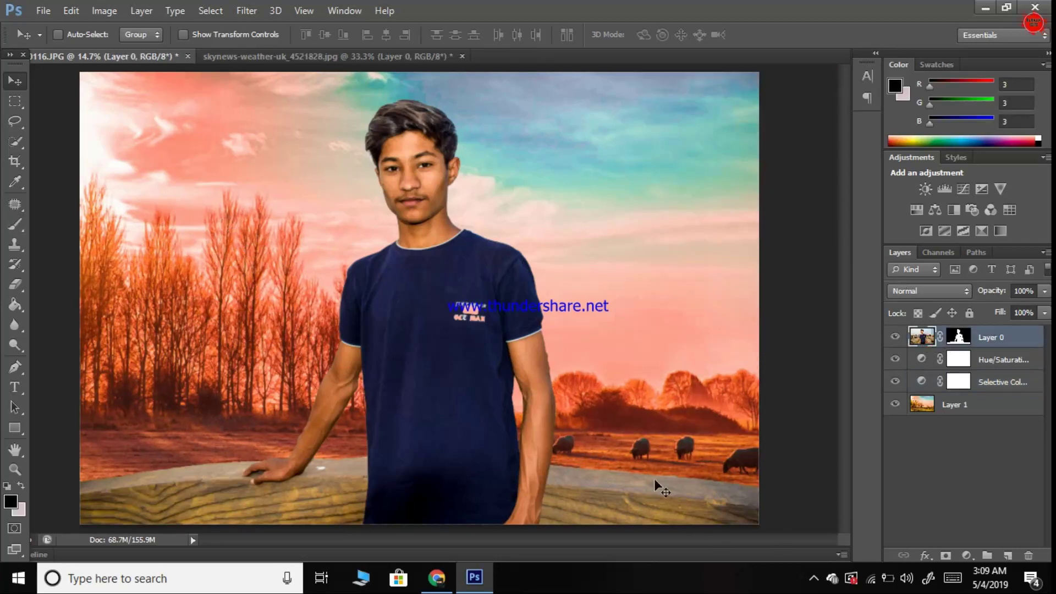
Quick Select the boy's navy T-shirt with a 19 px brush
click(14, 474)
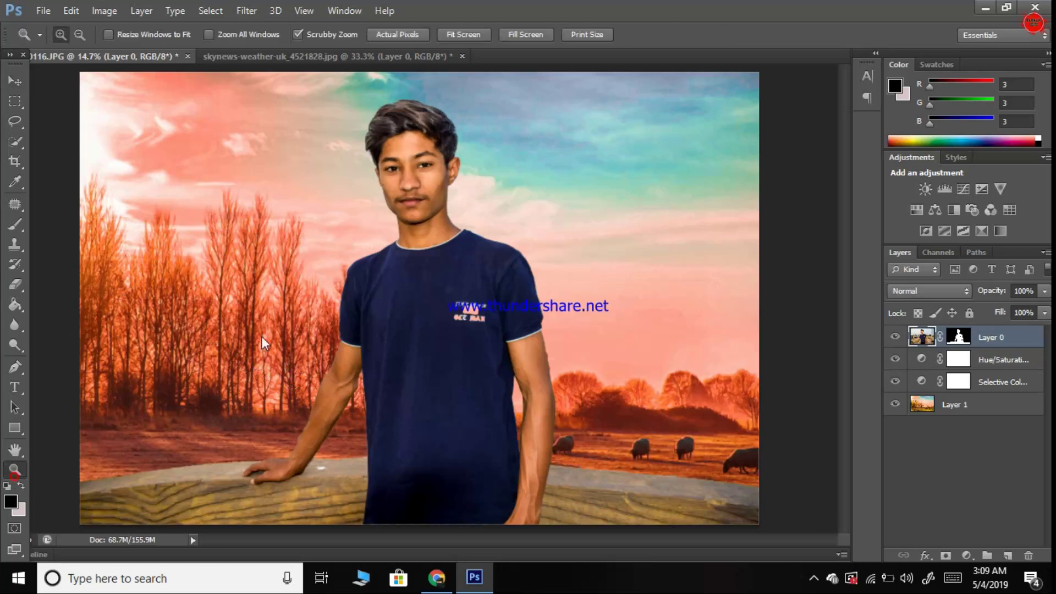
click(14, 141)
click(147, 39)
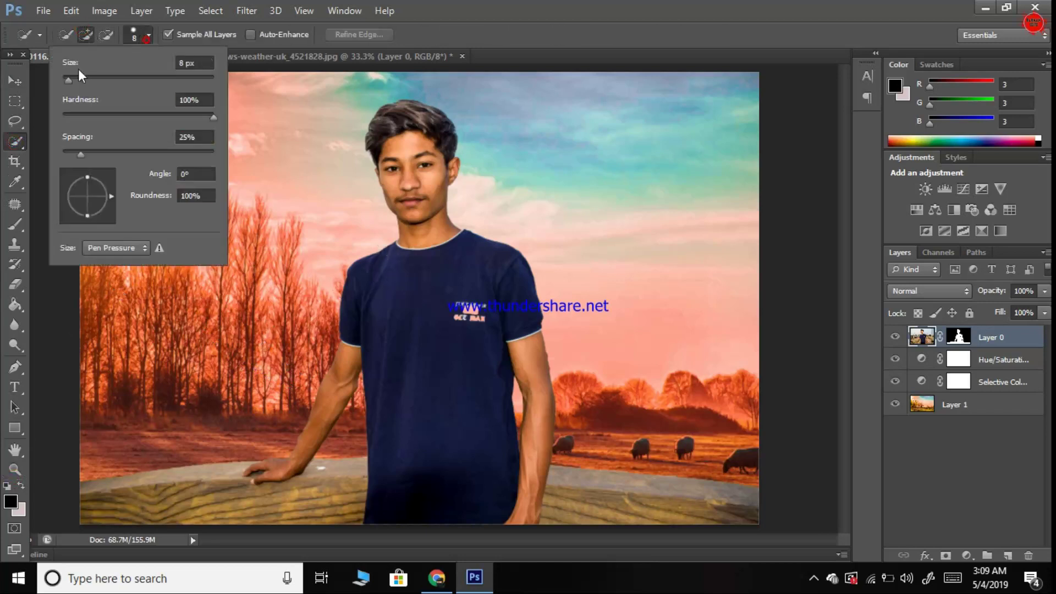
click(76, 76)
click(380, 274)
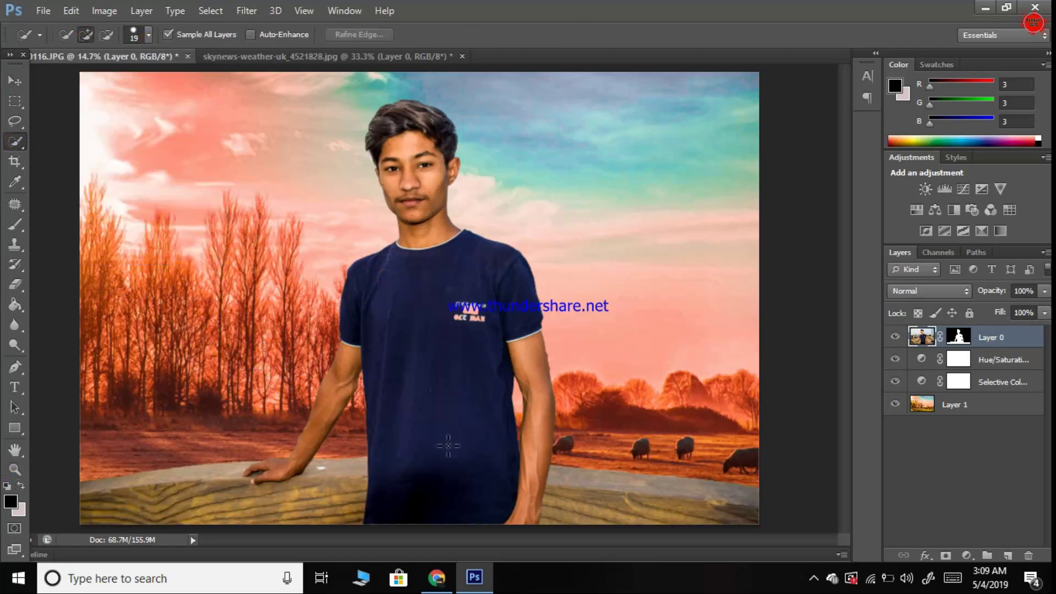
drag(388, 280, 404, 308)
click(469, 519)
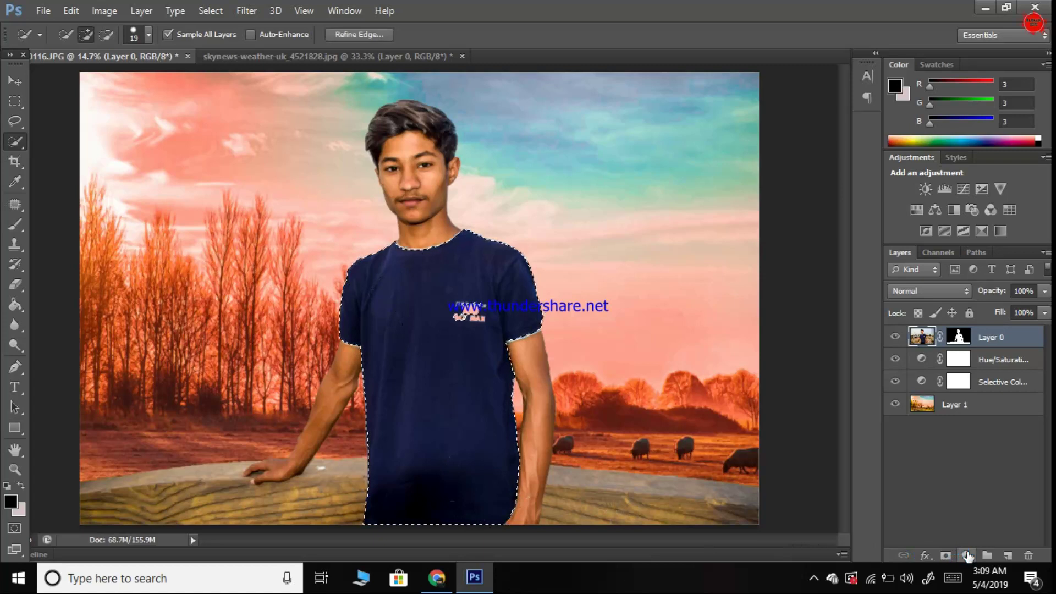
Add a Hue/Saturation layer on the shirt with Lightness -54 and Saturation -80
click(967, 552)
click(931, 364)
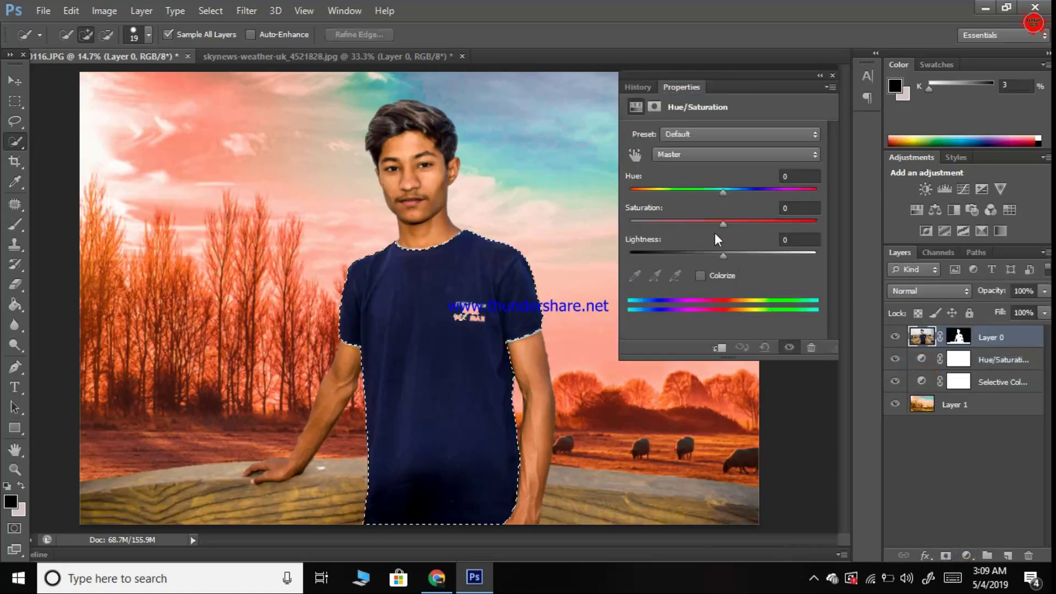
drag(723, 253, 676, 255)
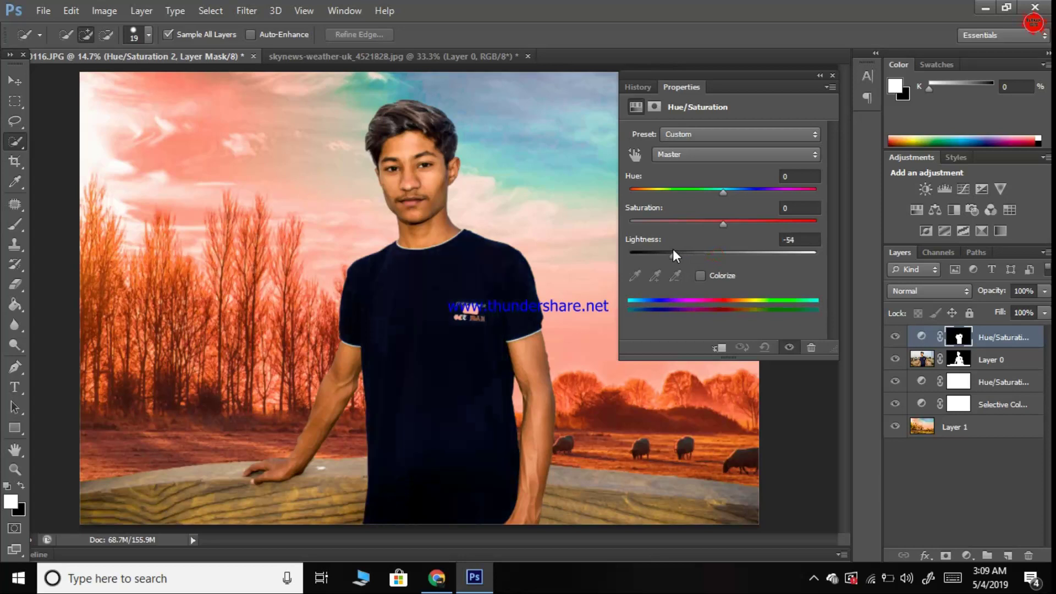
drag(721, 225, 650, 224)
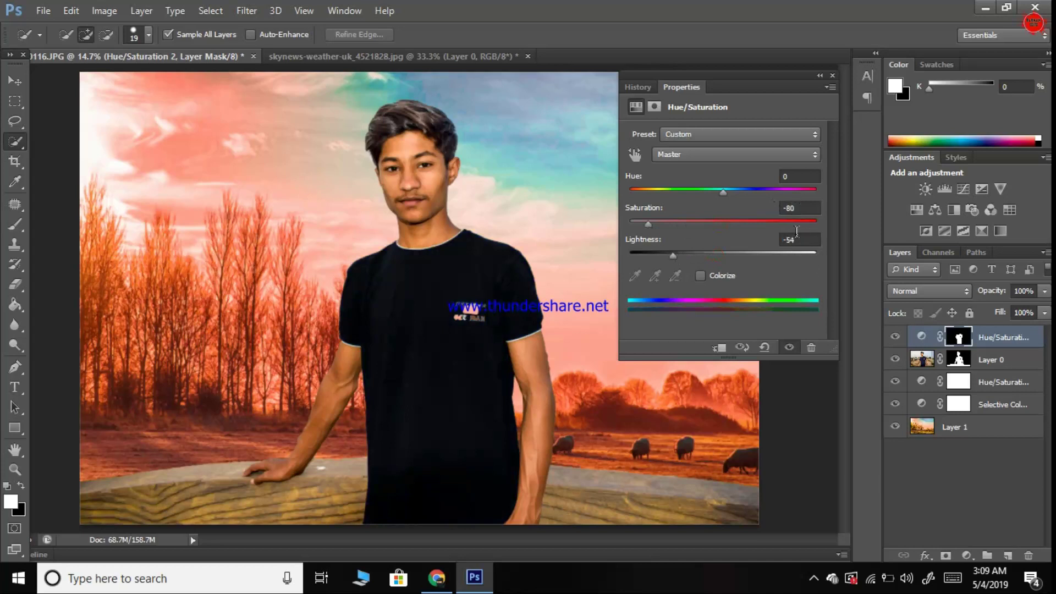
click(834, 75)
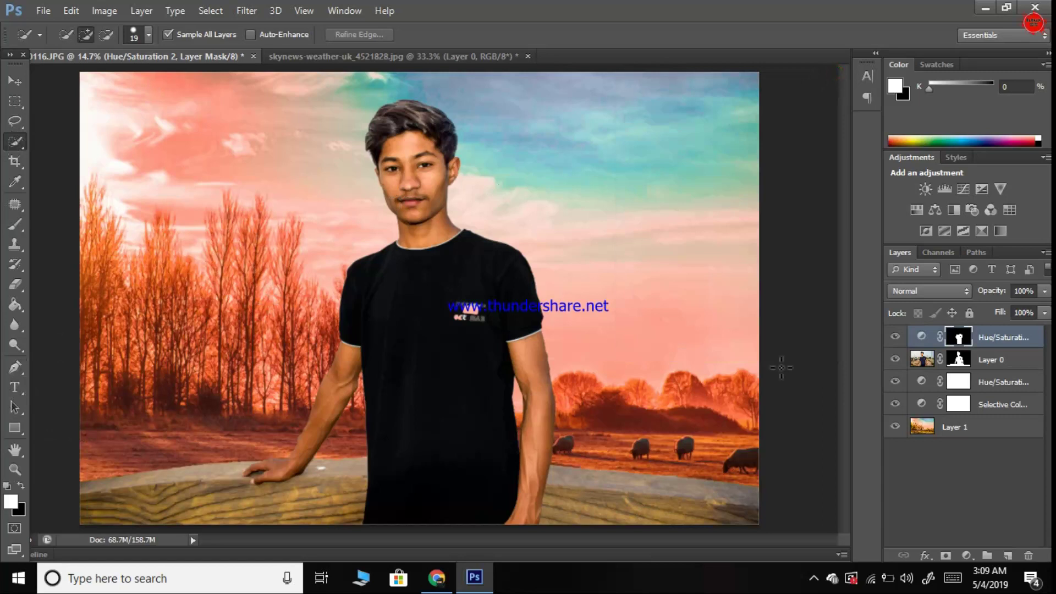
Quick Select the left and right wooden planks on Layer 0, zooming in on the hand
click(925, 359)
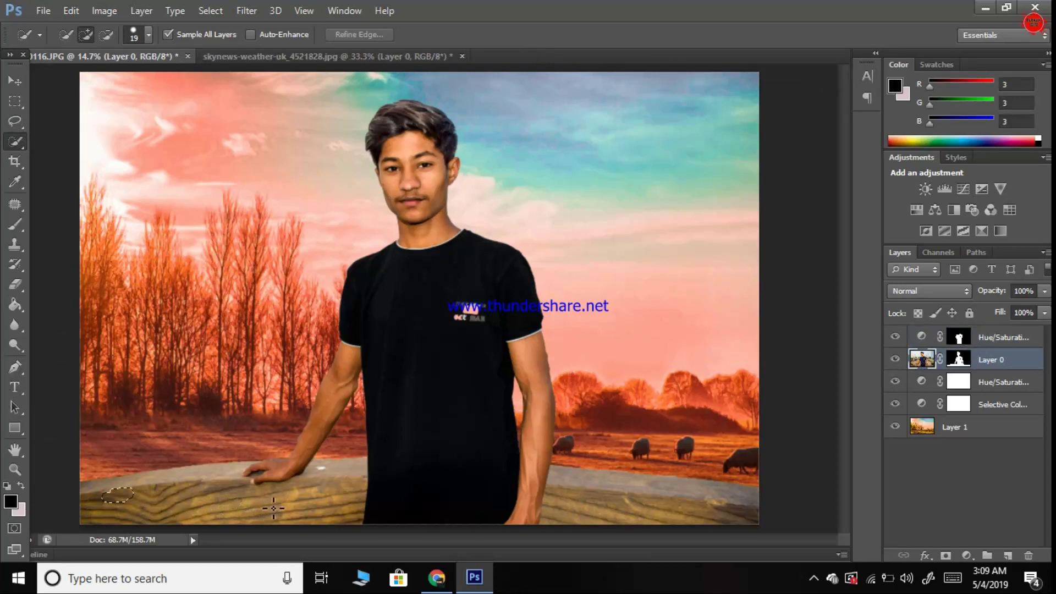
drag(273, 509, 361, 502)
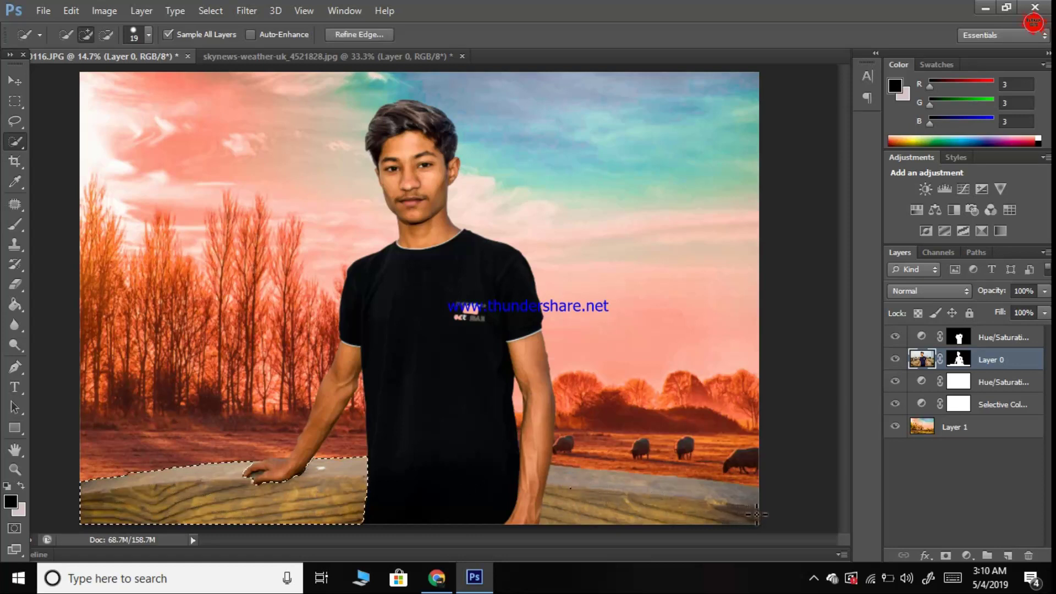
click(756, 514)
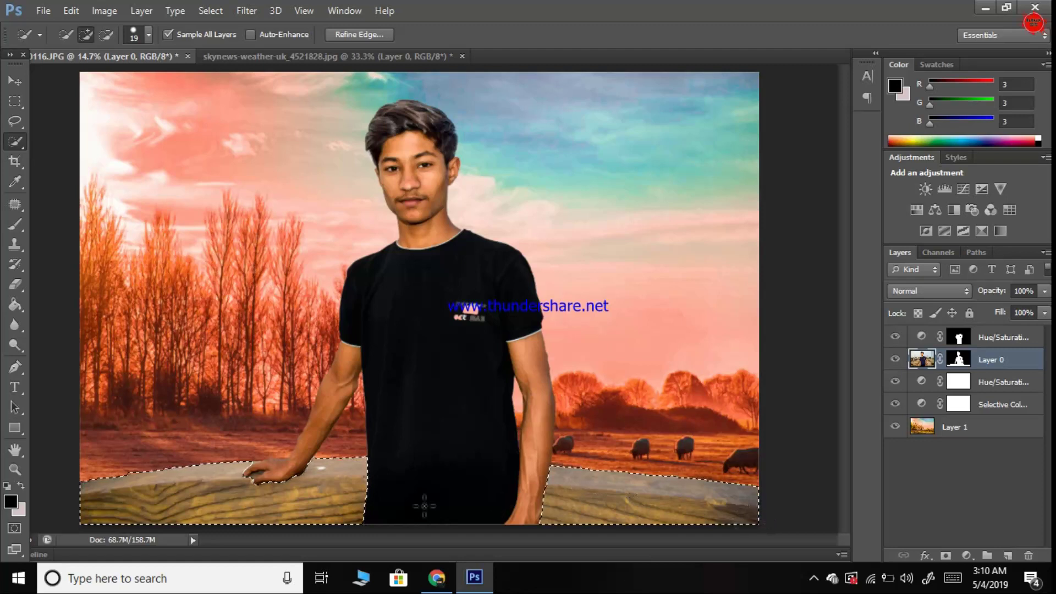
click(16, 472)
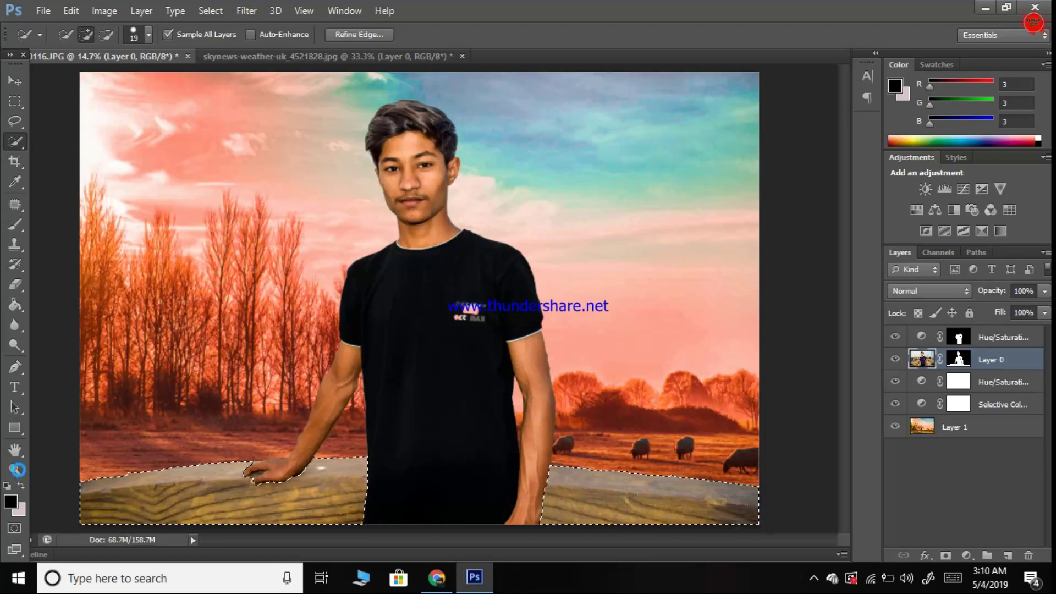
click(222, 489)
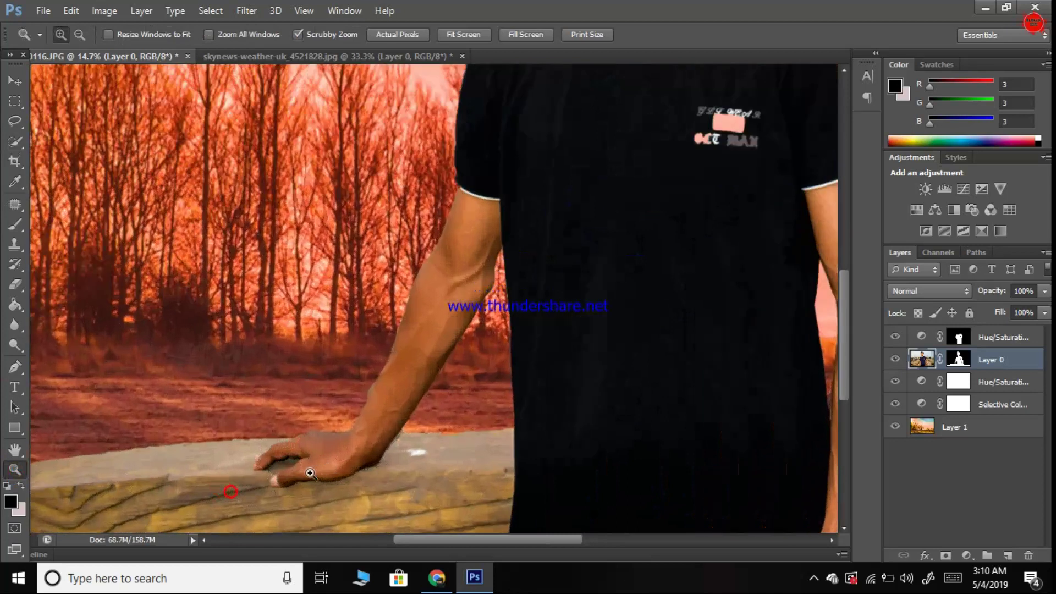
click(308, 472)
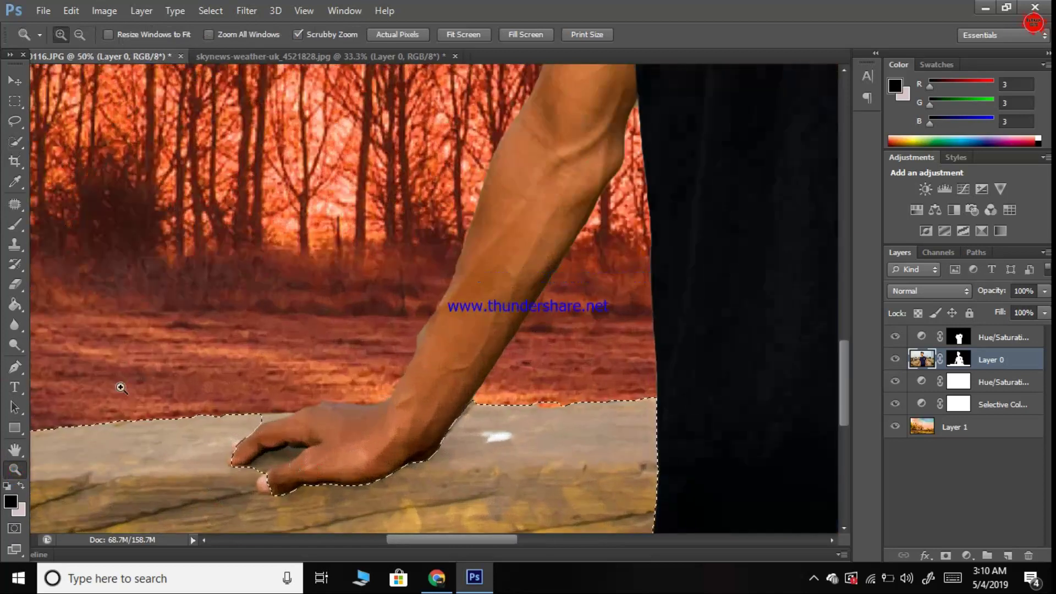
Refine the plank selection around the boy's fingers using add and subtract modes, then fit the image on screen
click(15, 142)
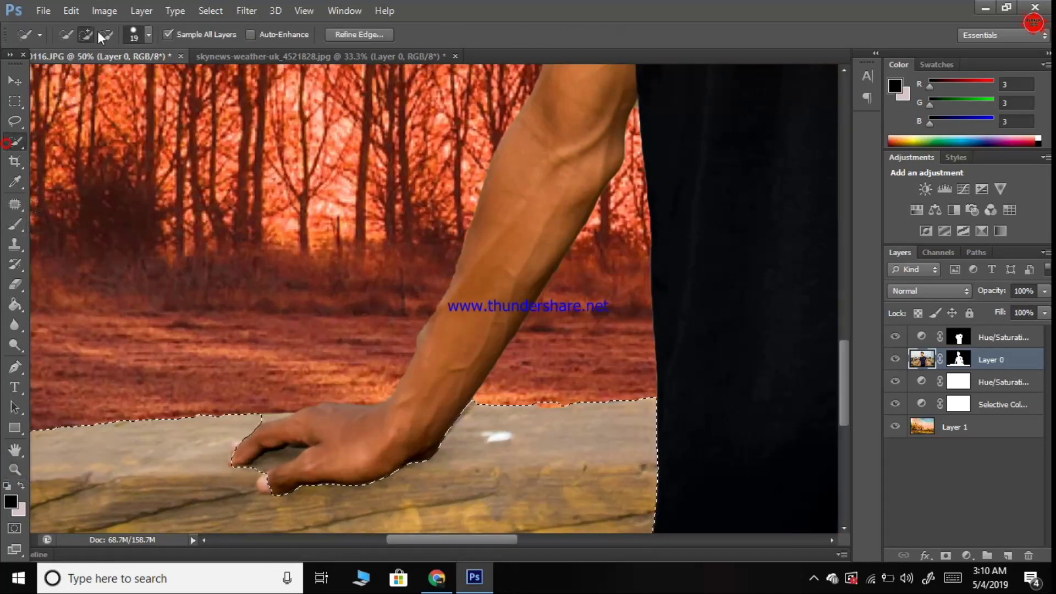
drag(258, 466, 278, 464)
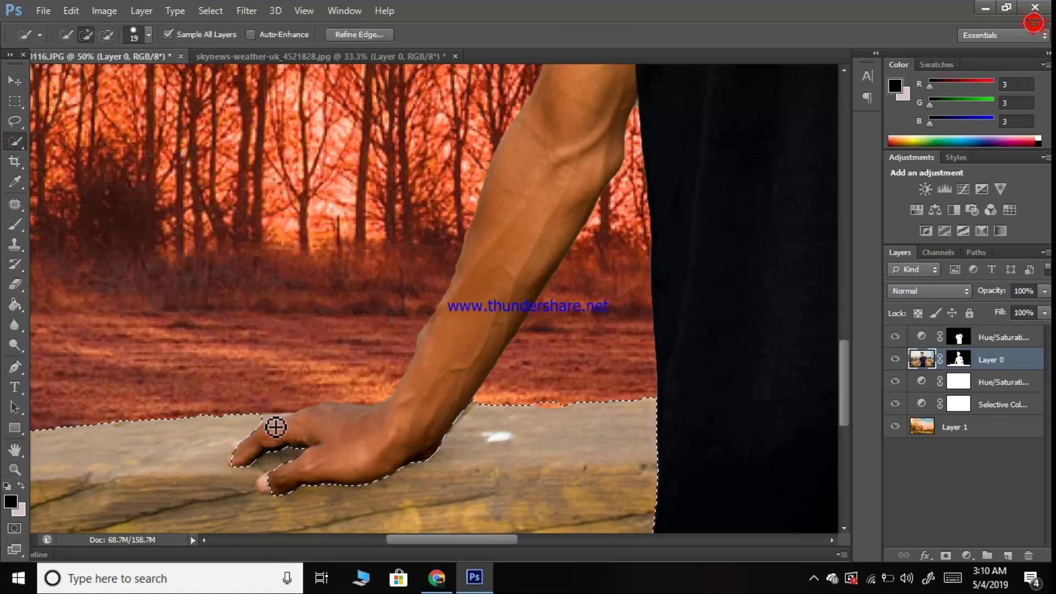
drag(275, 427, 278, 425)
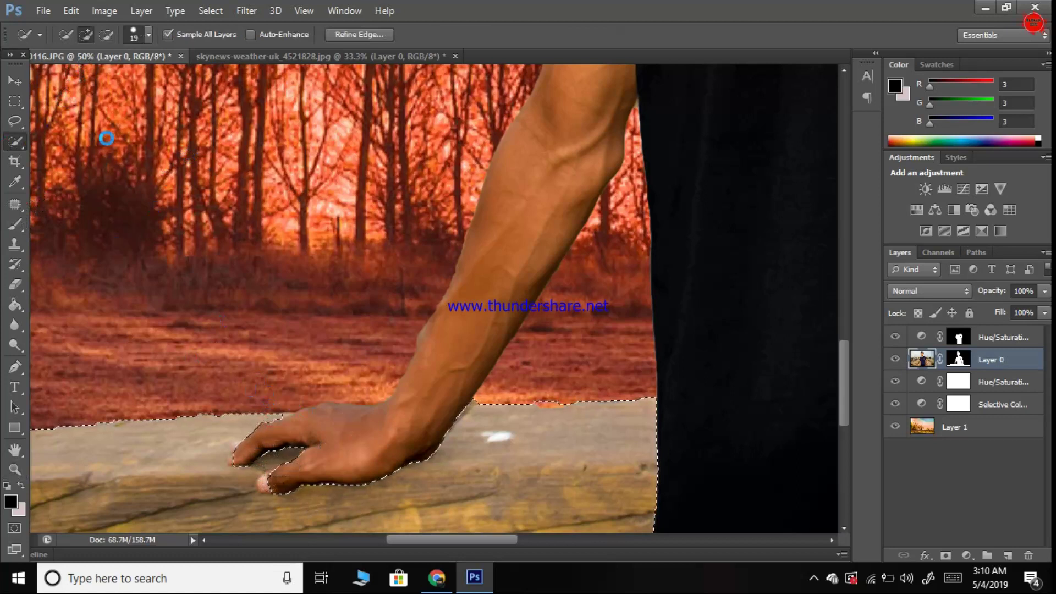
click(106, 34)
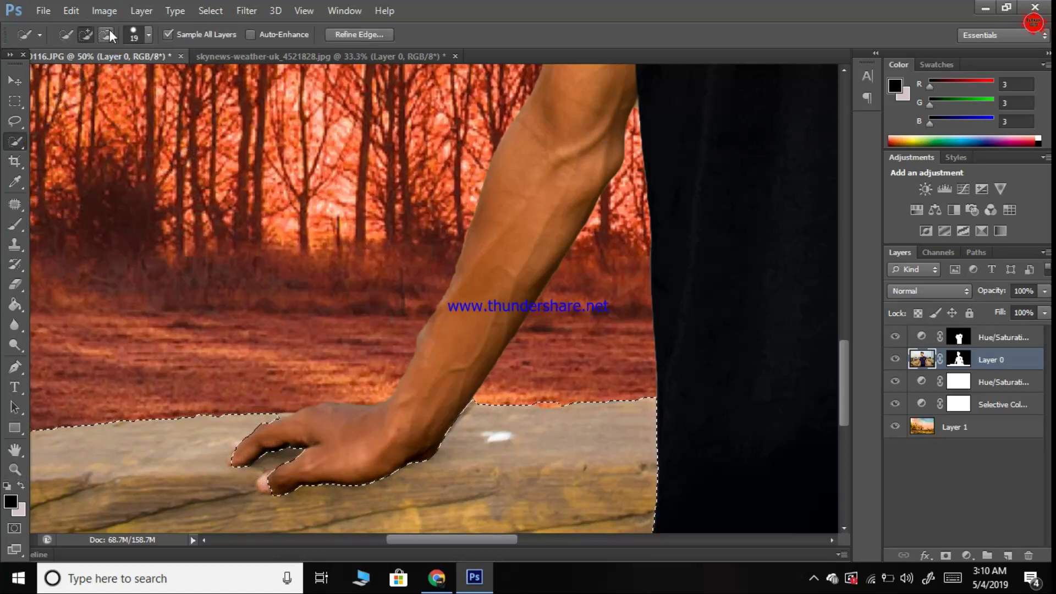
click(282, 456)
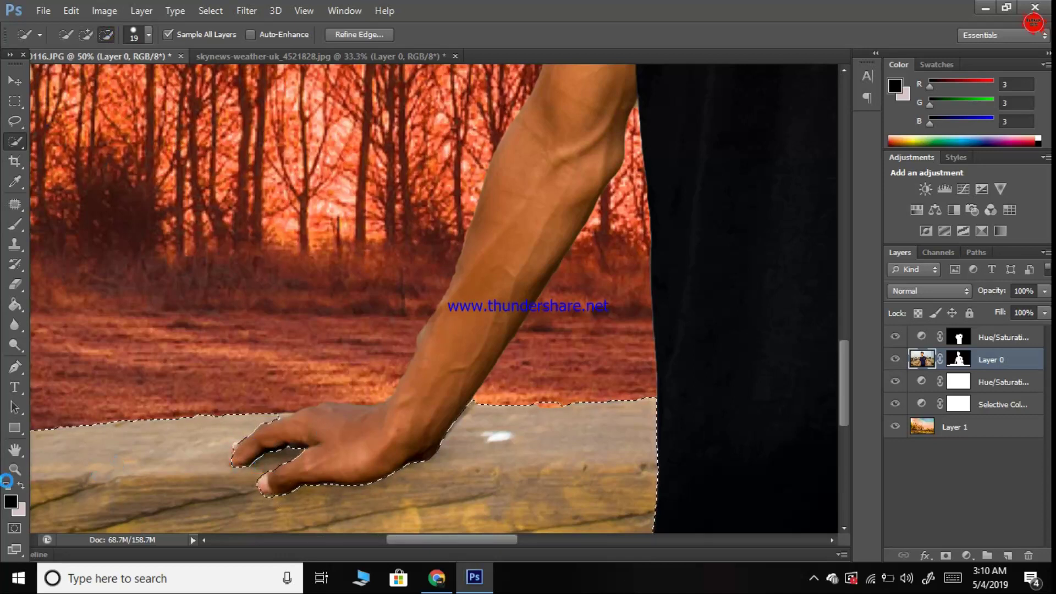
click(90, 36)
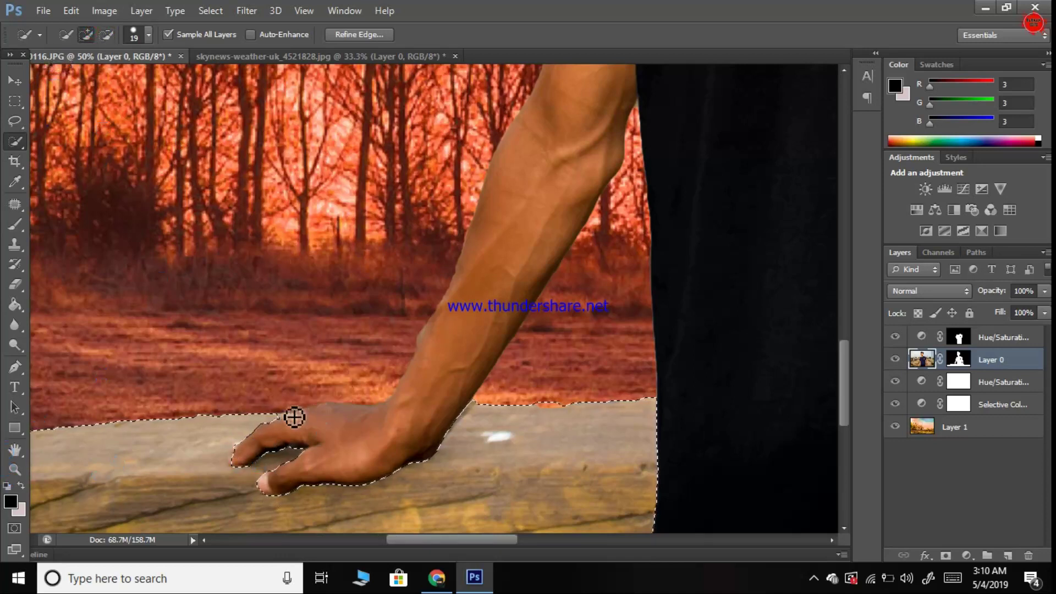
drag(284, 413, 354, 399)
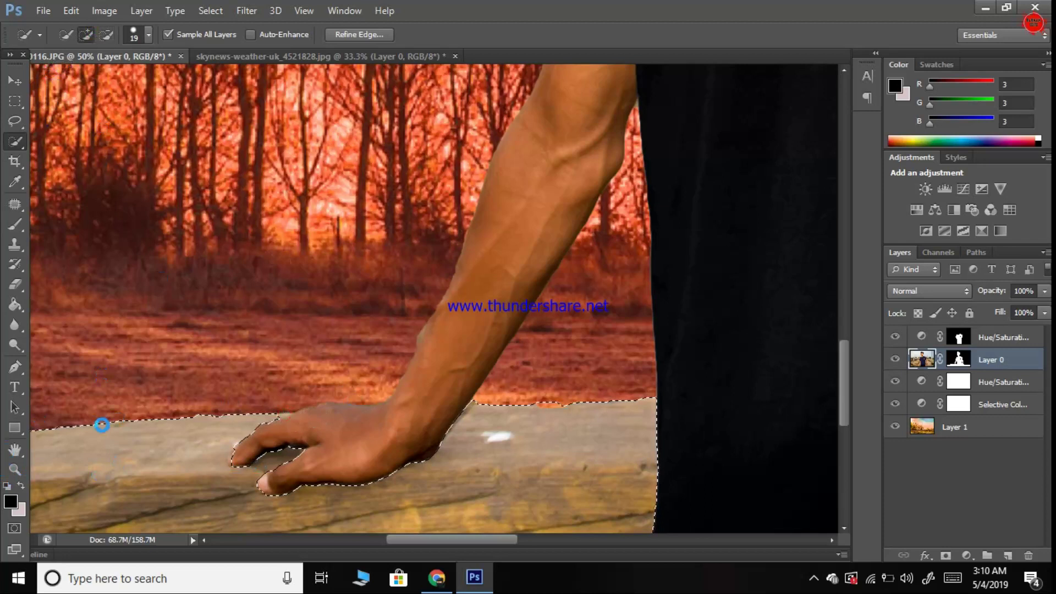
click(15, 469)
right_click(279, 261)
click(299, 273)
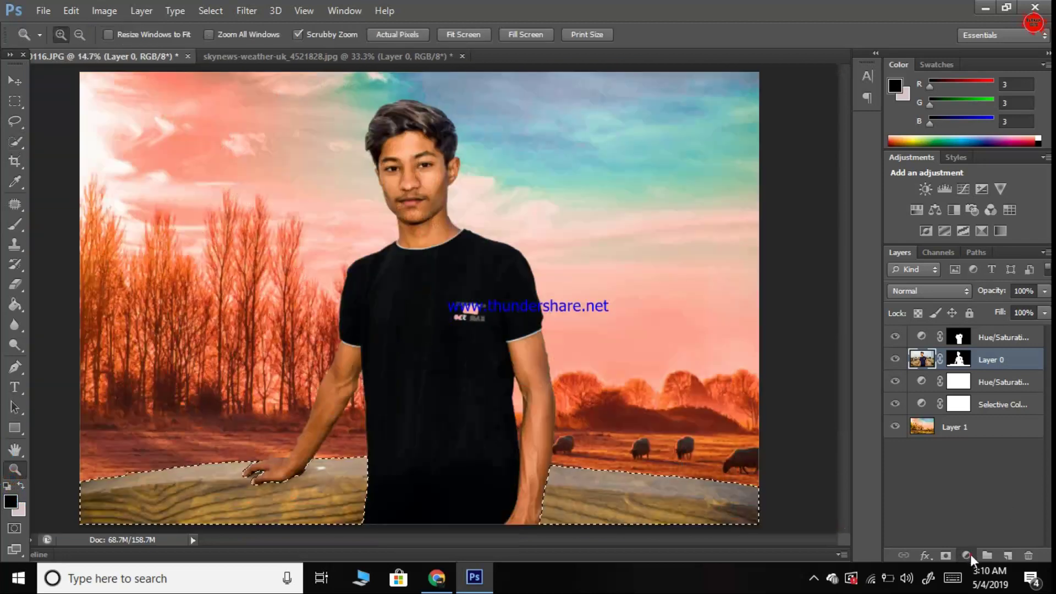
Add a Brightness/Contrast adjustment layer with lowered brightness to darken the plank
click(970, 554)
click(963, 278)
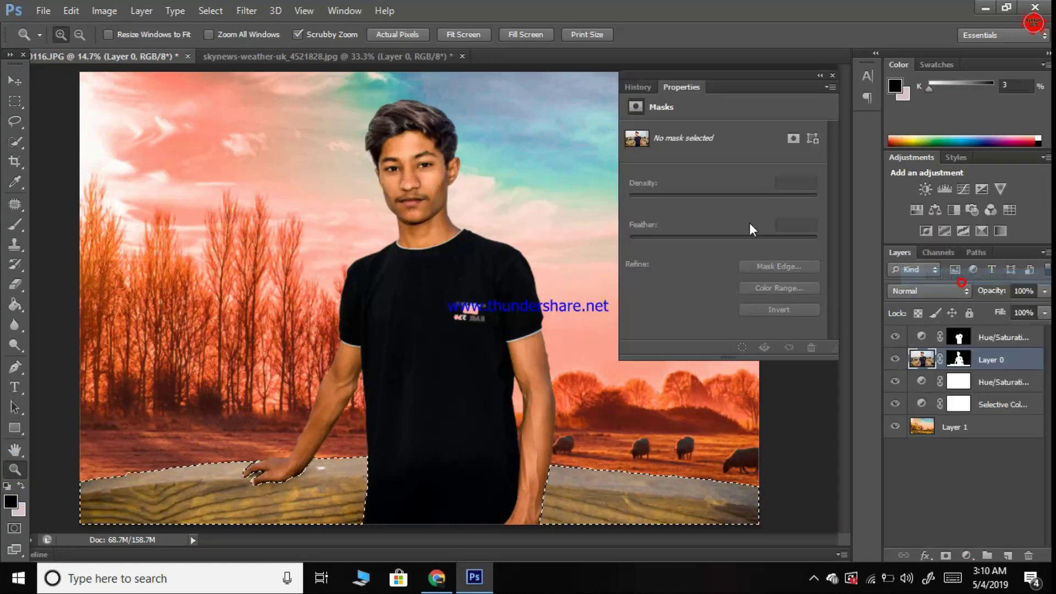
drag(717, 172, 662, 169)
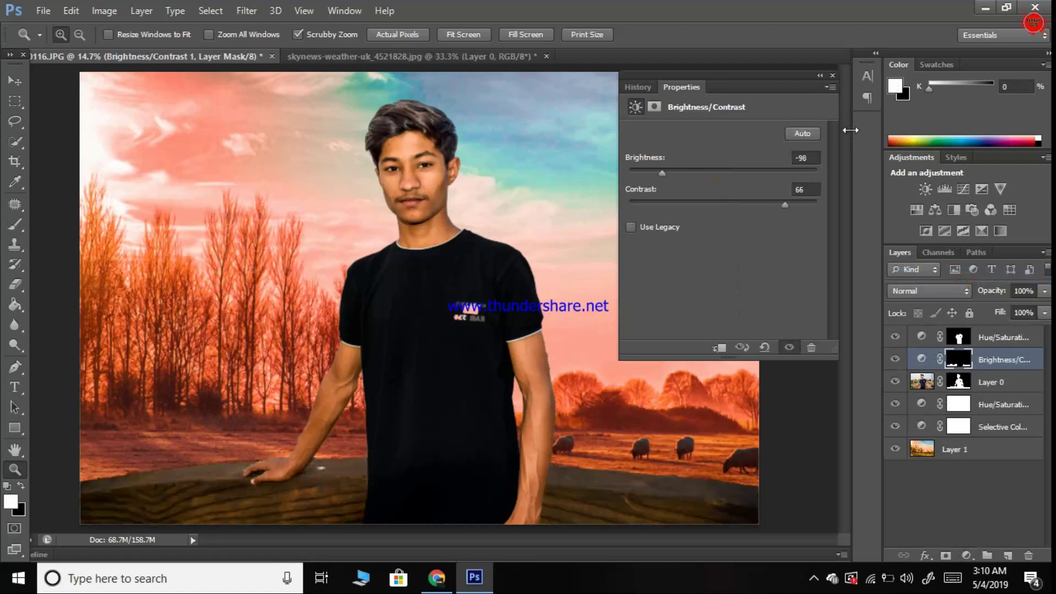
click(833, 74)
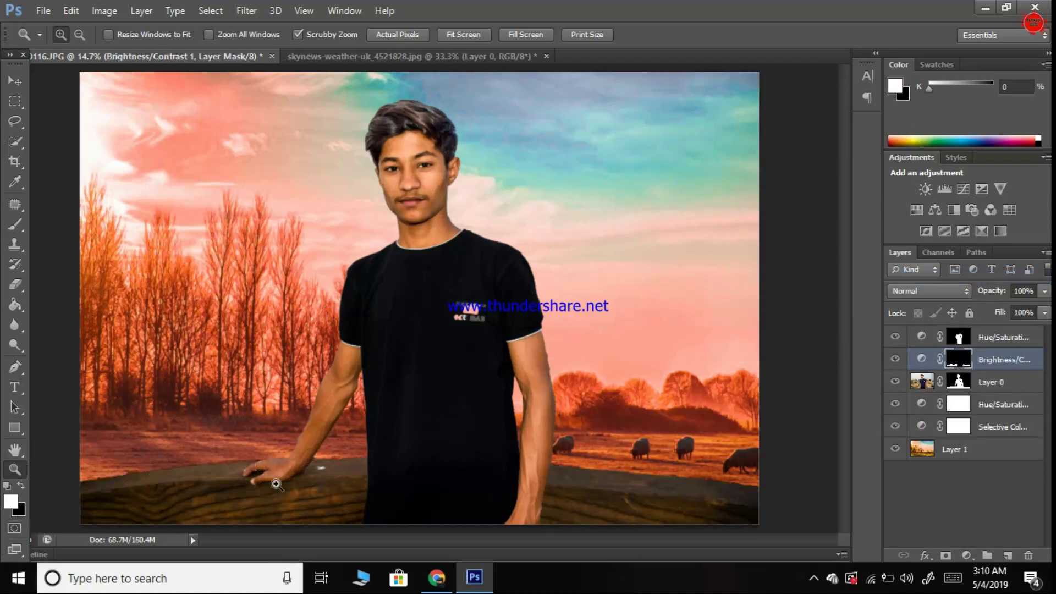
Clean the adjustment mask around the fingertips with a 16 px eraser and soft brush
mouse_move(209, 485)
mouse_down()
mouse_move(438, 448)
mouse_move(337, 468)
mouse_move(274, 453)
mouse_up()
click(15, 286)
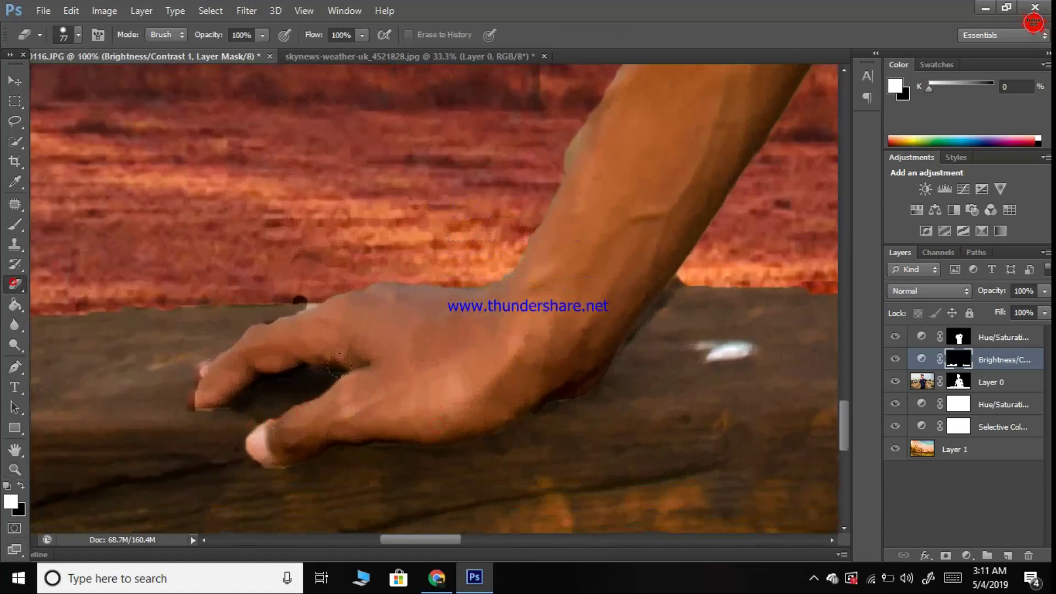
right_click(444, 394)
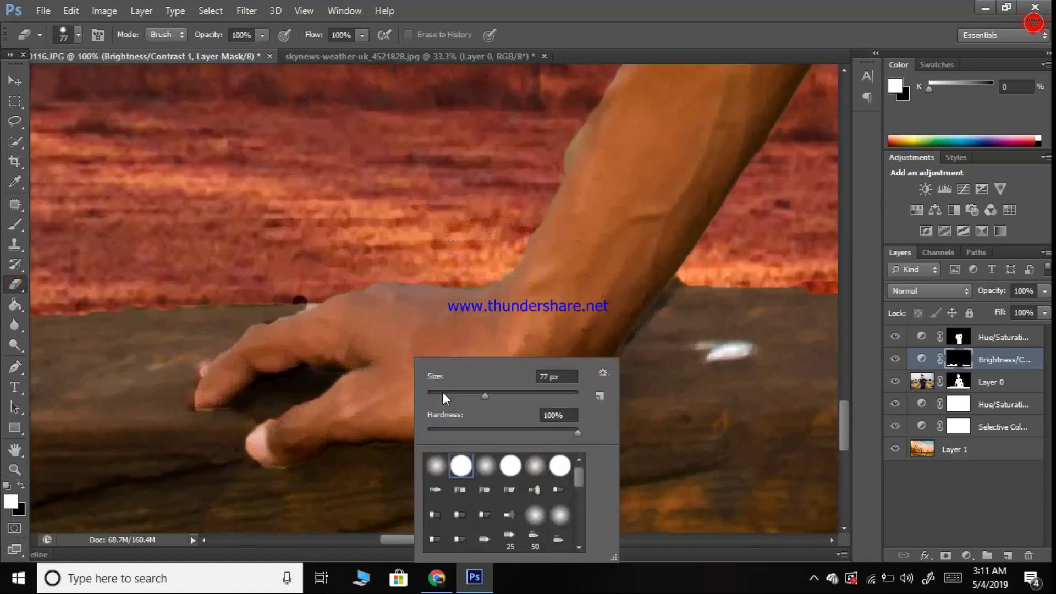
text(16)
key(Return)
mouse_move(200, 404)
mouse_down()
mouse_move(209, 368)
mouse_move(204, 379)
mouse_up()
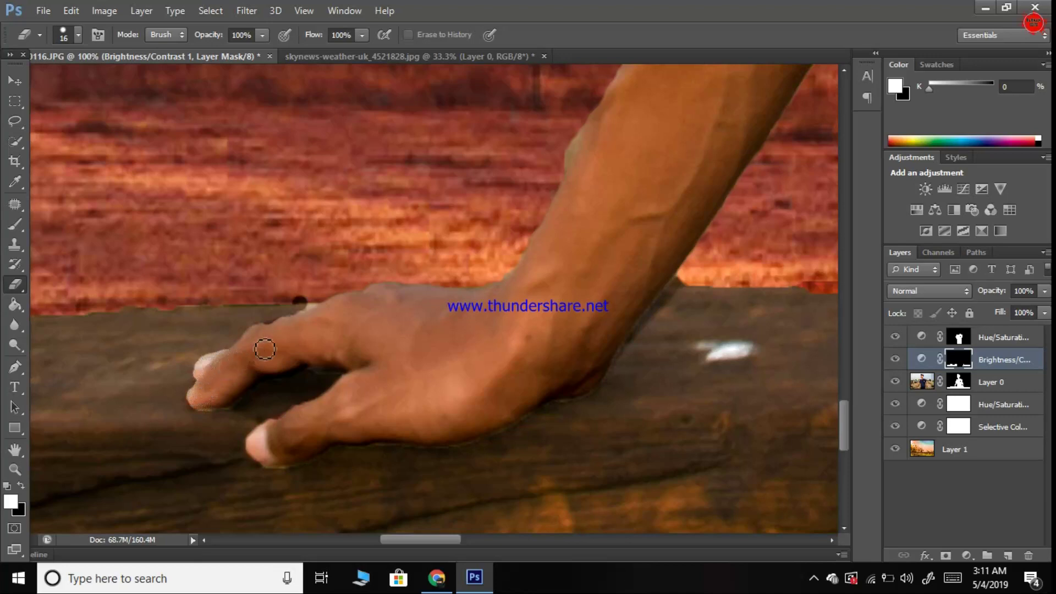
drag(289, 441, 285, 420)
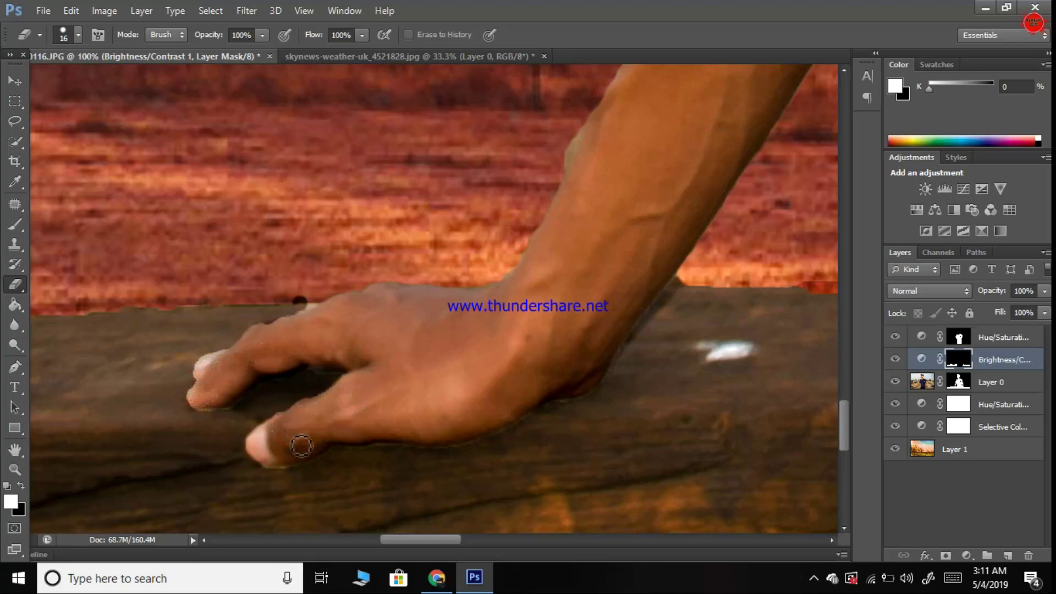
drag(286, 328, 275, 330)
click(15, 224)
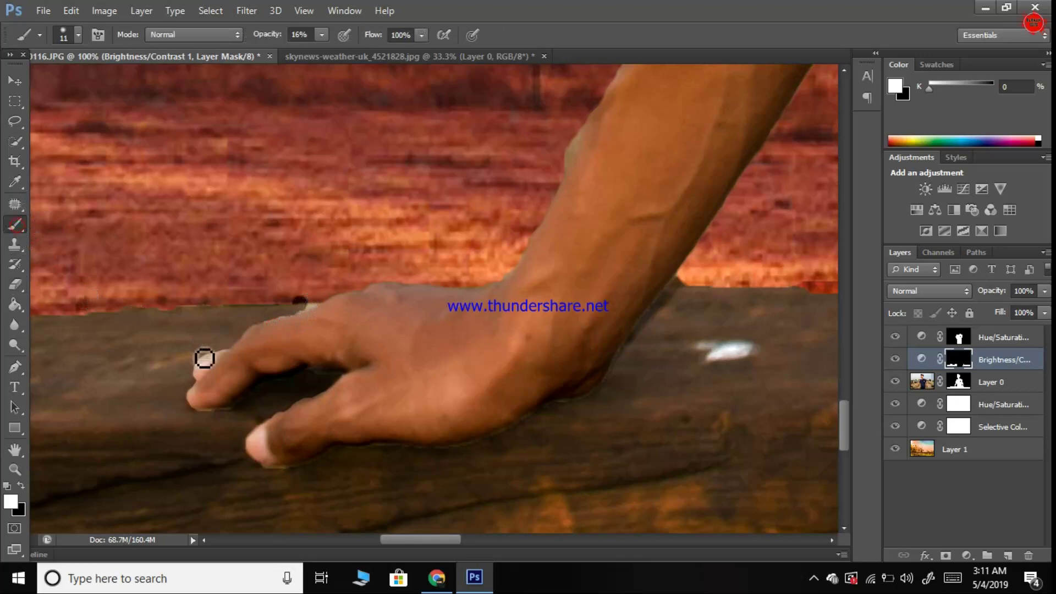
drag(205, 358, 206, 370)
Clone plank texture along the index finger's top edge, then fit the image on screen
click(14, 244)
alt+click(180, 322)
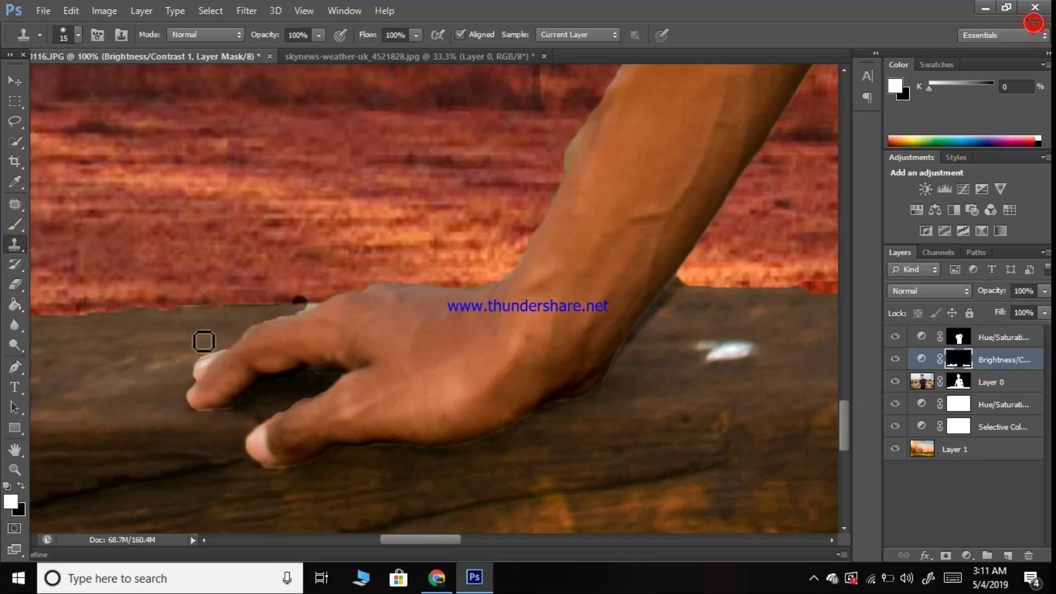
drag(194, 352, 226, 358)
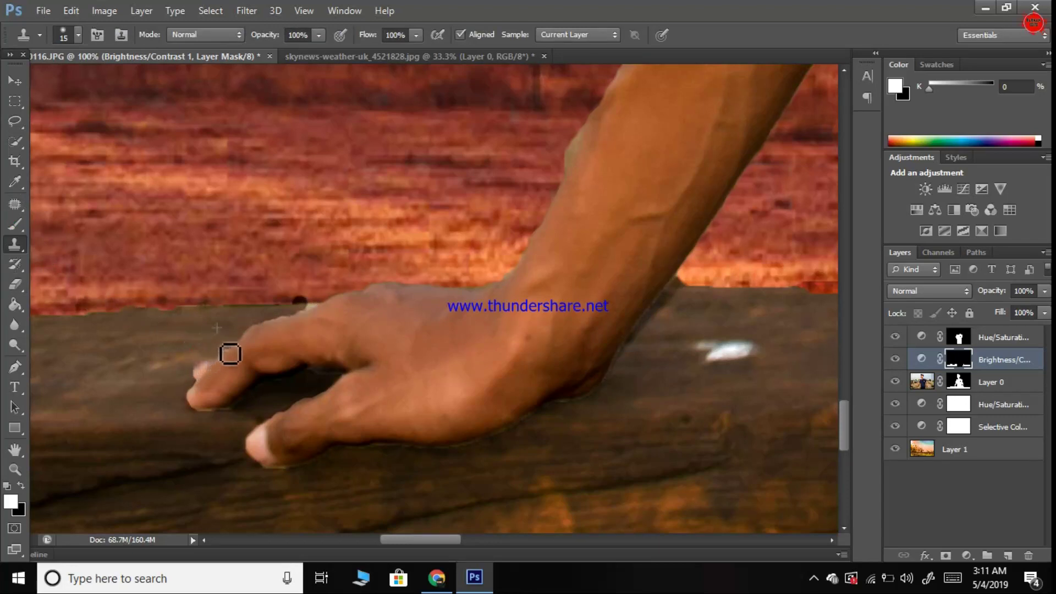
alt+click(218, 333)
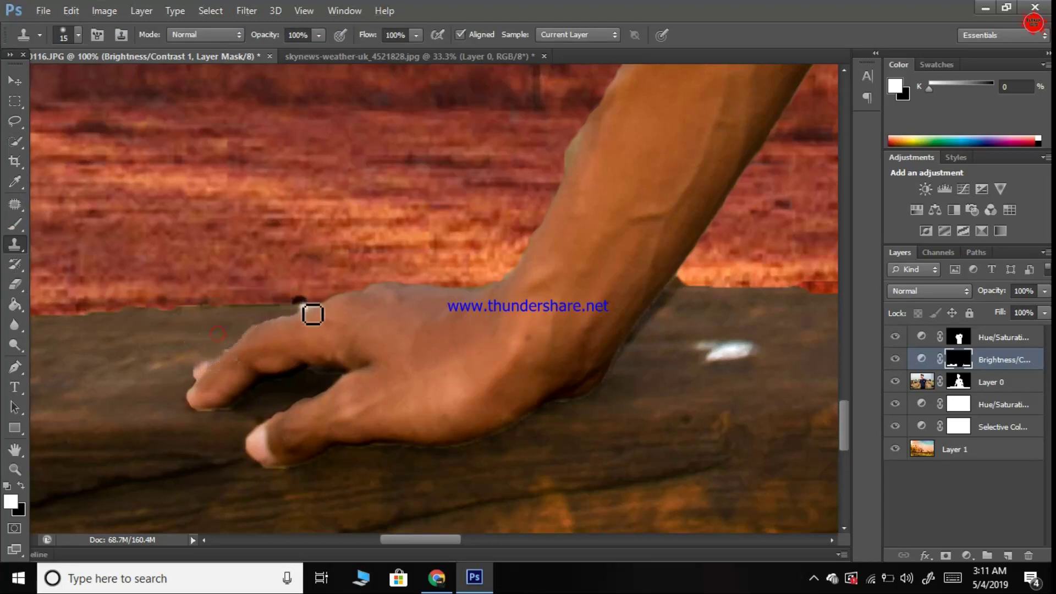
mouse_move(309, 314)
mouse_down()
mouse_move(298, 318)
mouse_move(326, 313)
mouse_up()
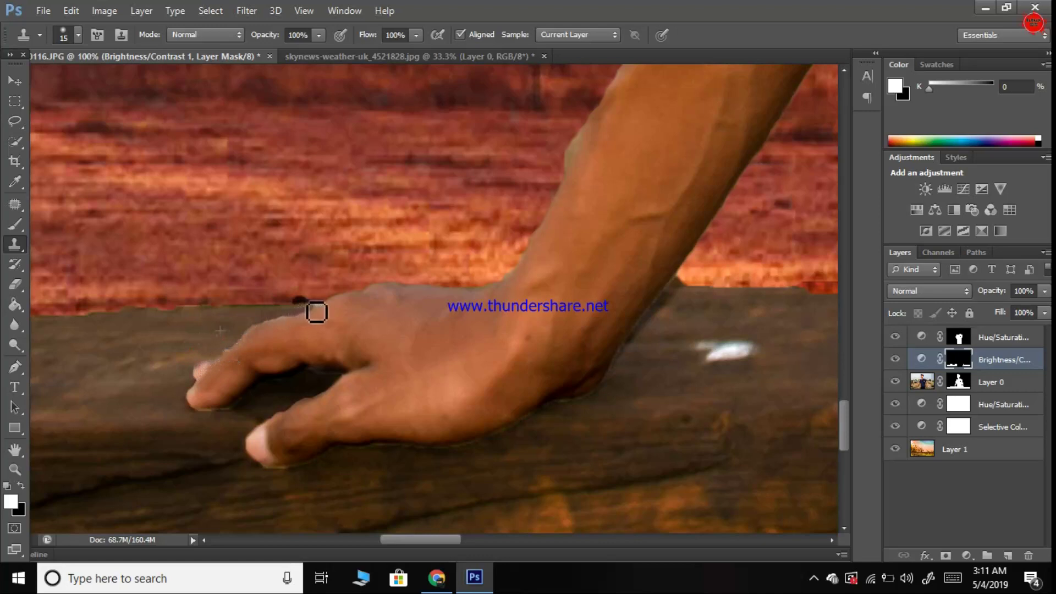
click(16, 283)
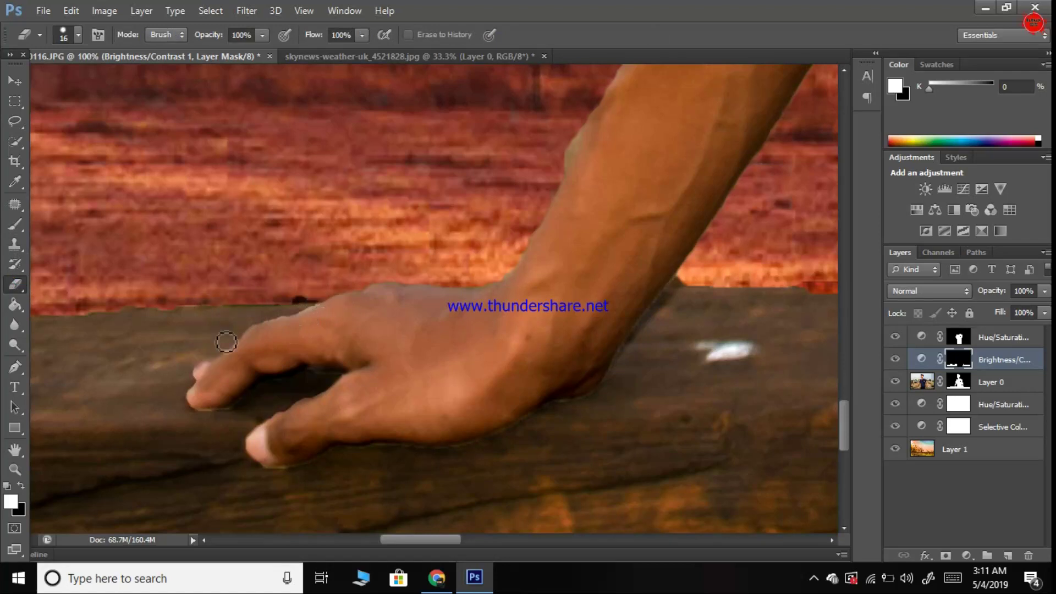
click(15, 469)
right_click(355, 93)
click(373, 101)
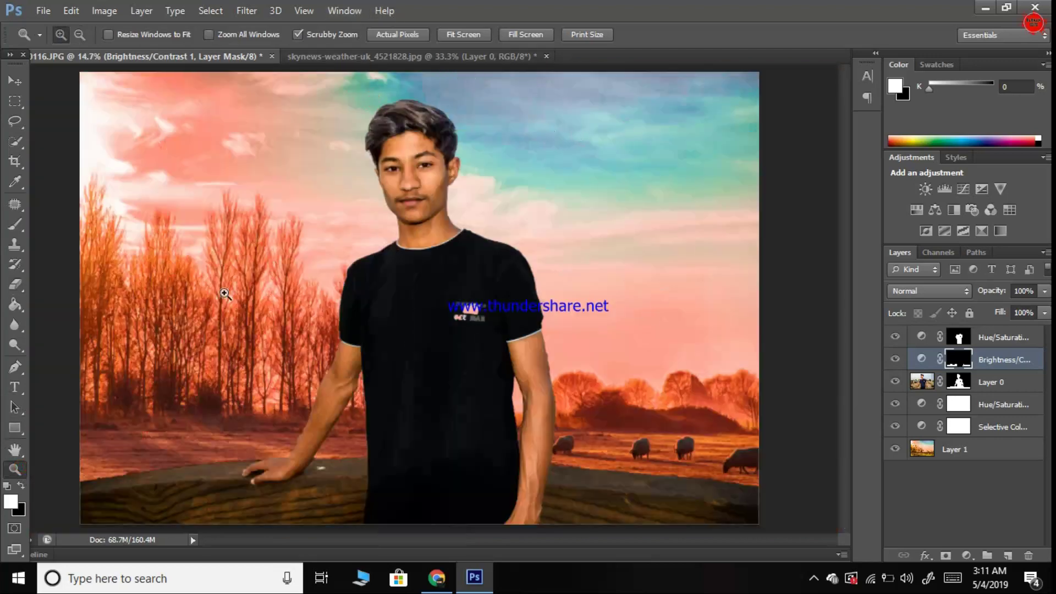
Add a Hue/Saturation layer with Hue +18 above Layer 1 to turn the field golden
click(952, 448)
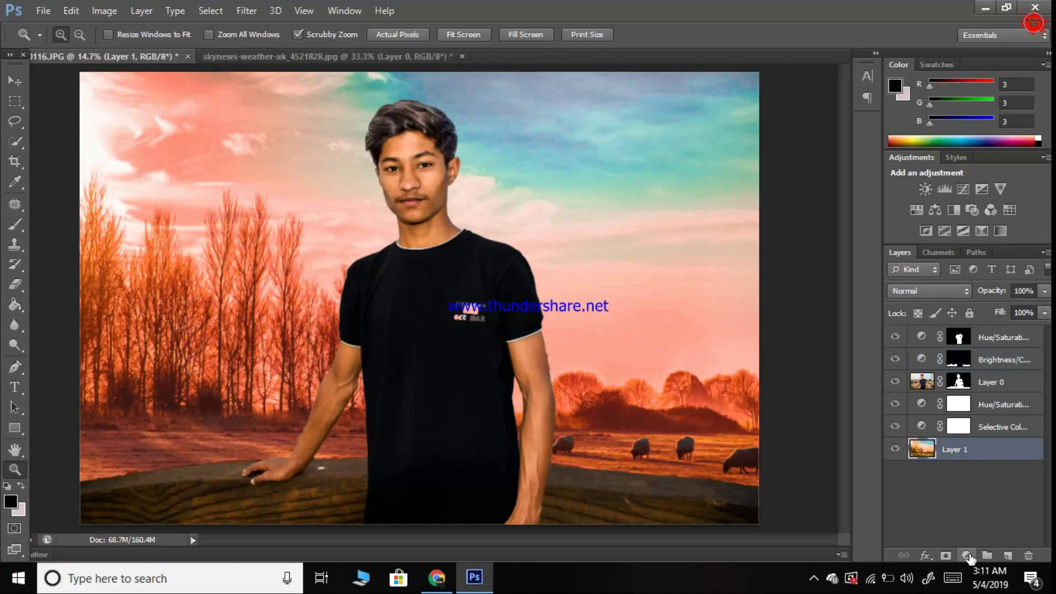
click(968, 555)
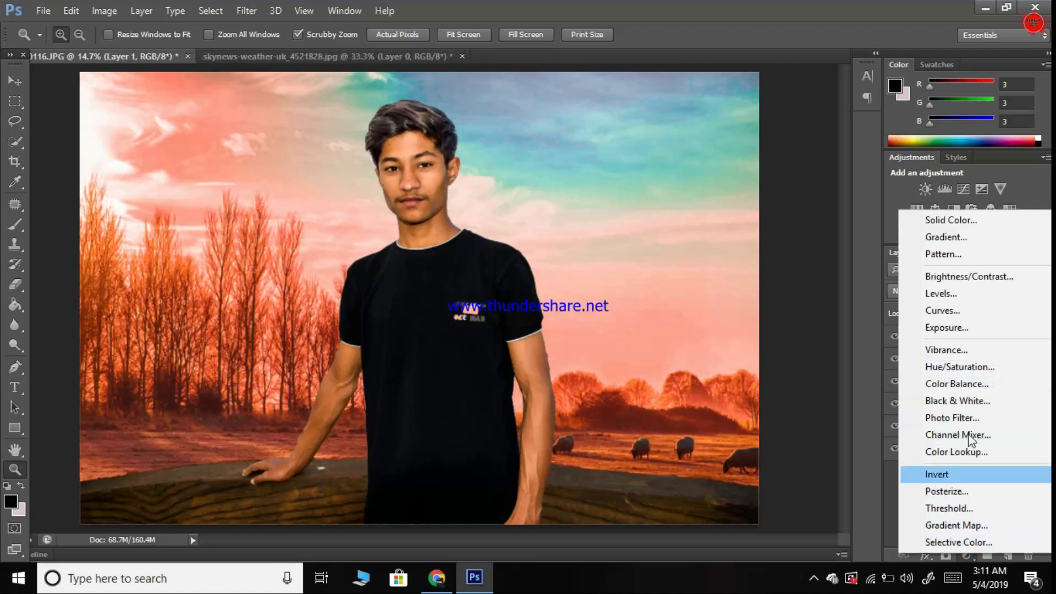
click(960, 367)
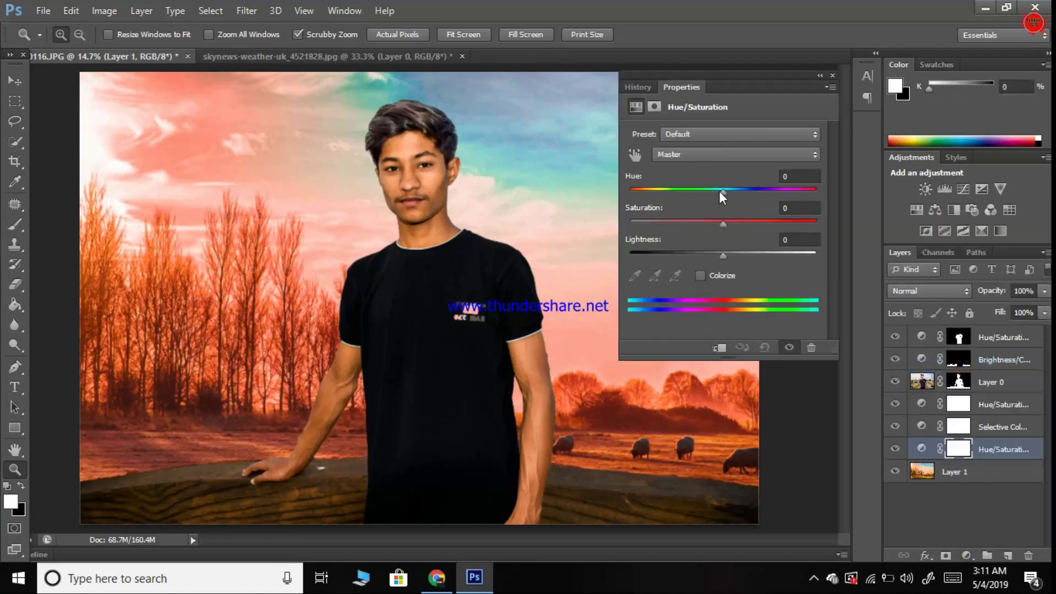
drag(721, 192, 741, 196)
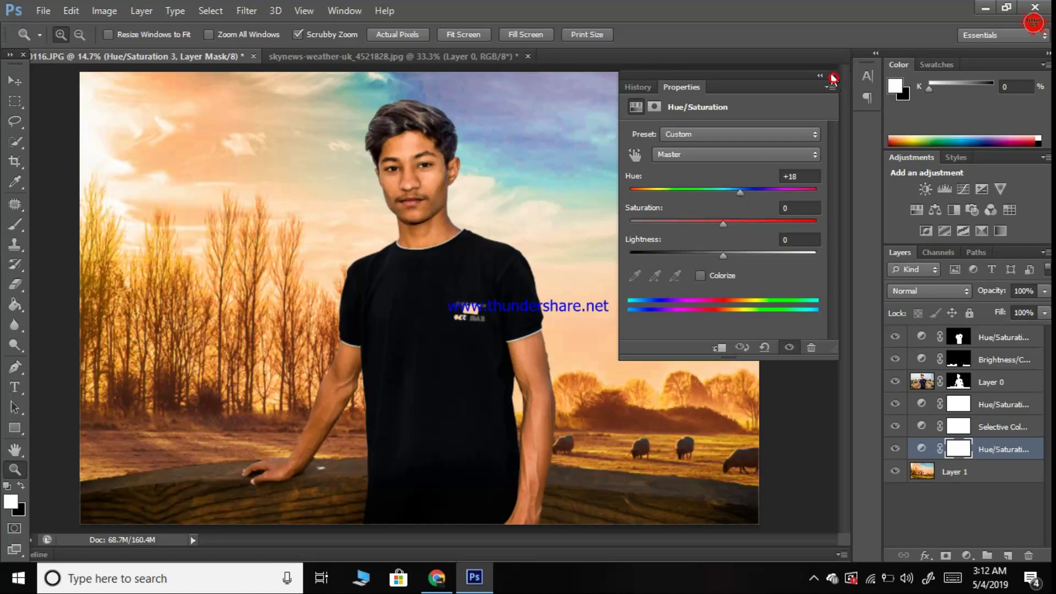
click(927, 385)
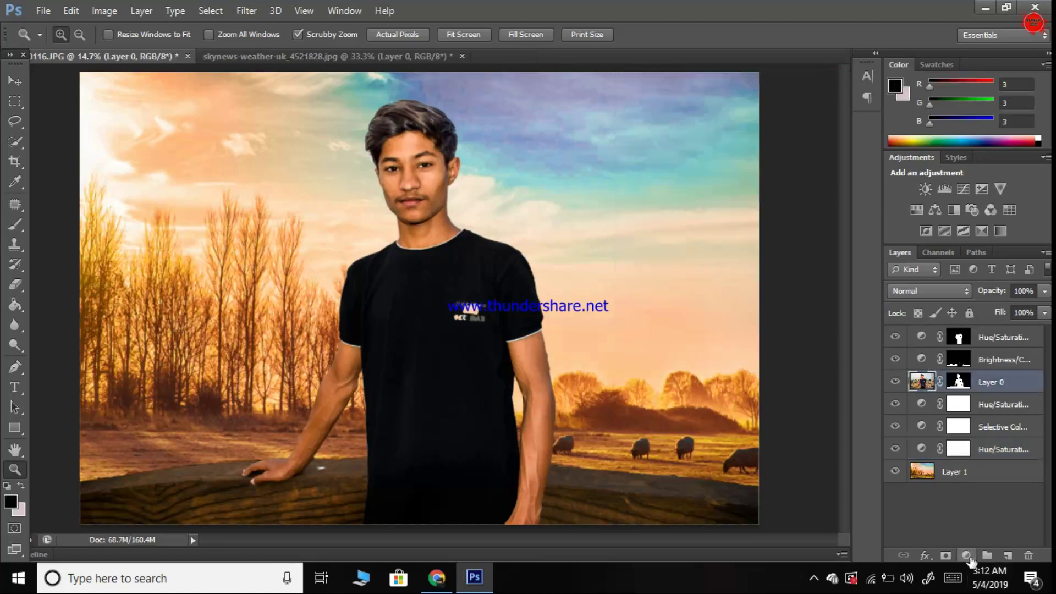
Add a Photo Filter layer using Warming Filter (85) at 72% density
click(968, 556)
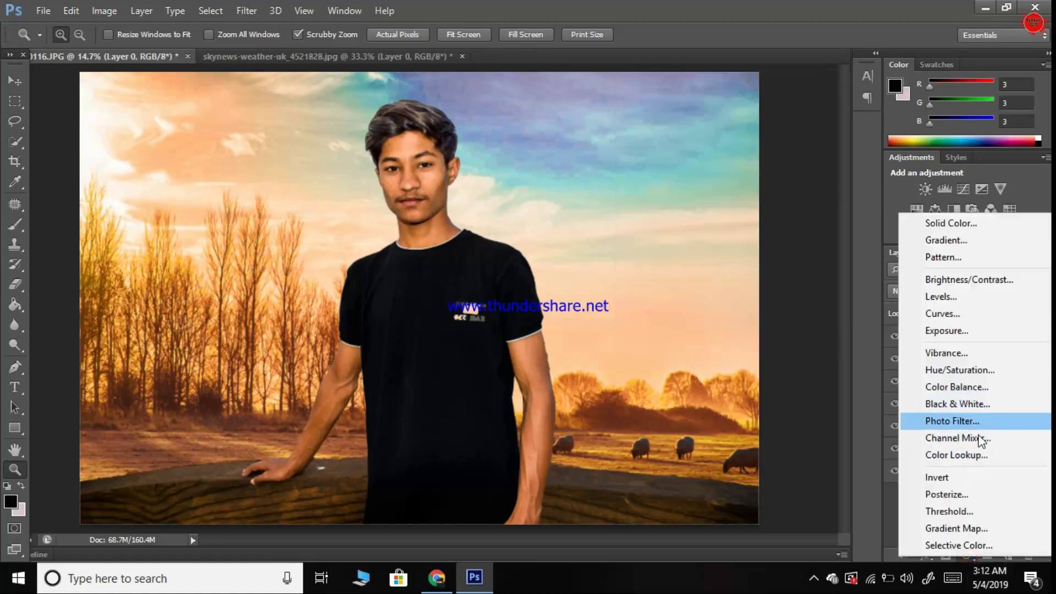
click(960, 421)
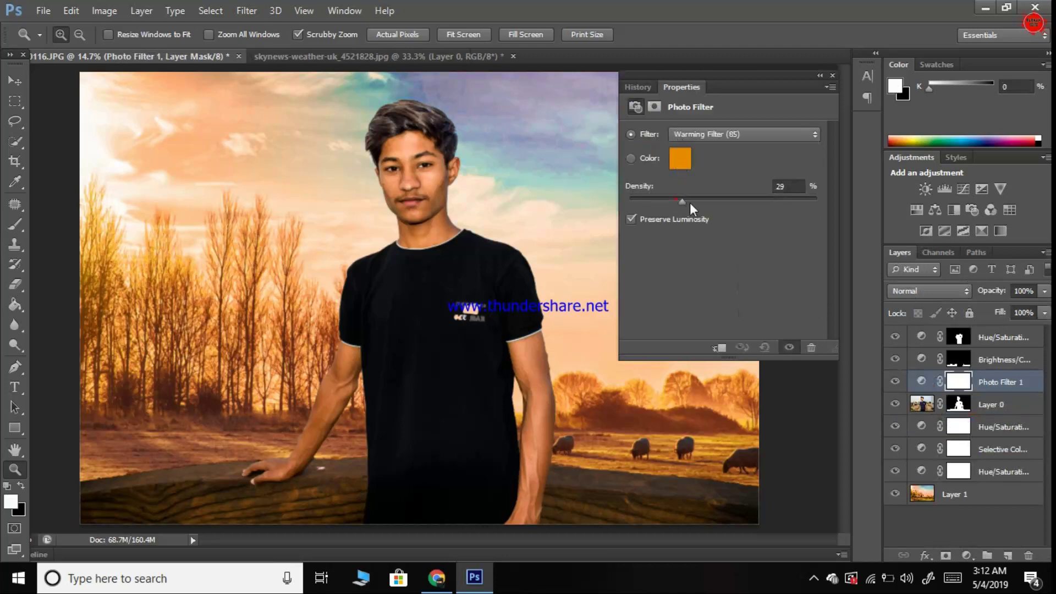
drag(691, 203, 742, 205)
click(833, 76)
click(832, 77)
click(833, 76)
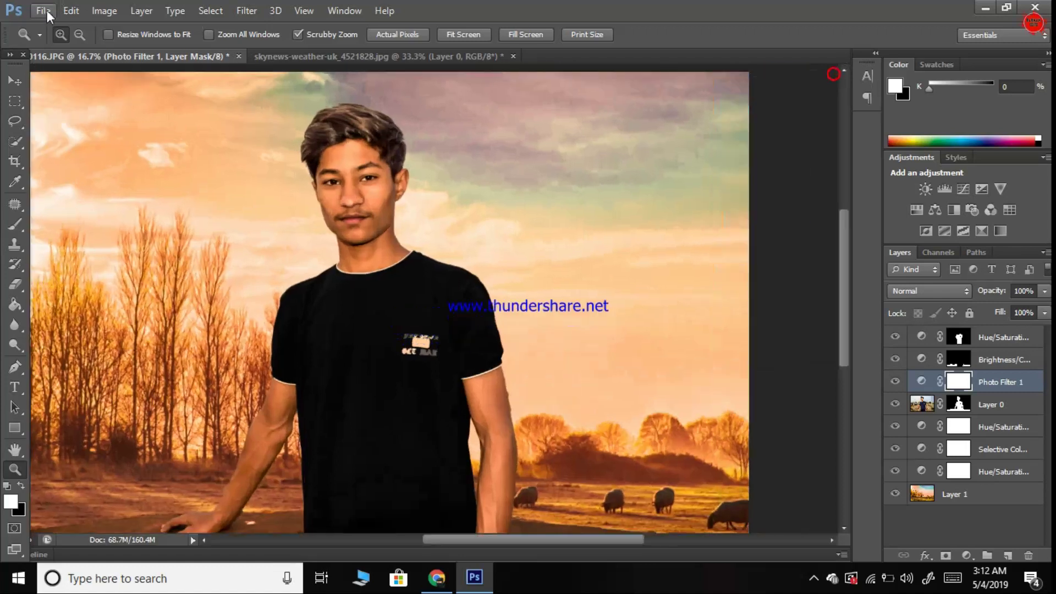
Save the composite to the Desktop as a maximum-quality JPEG
right_click(201, 221)
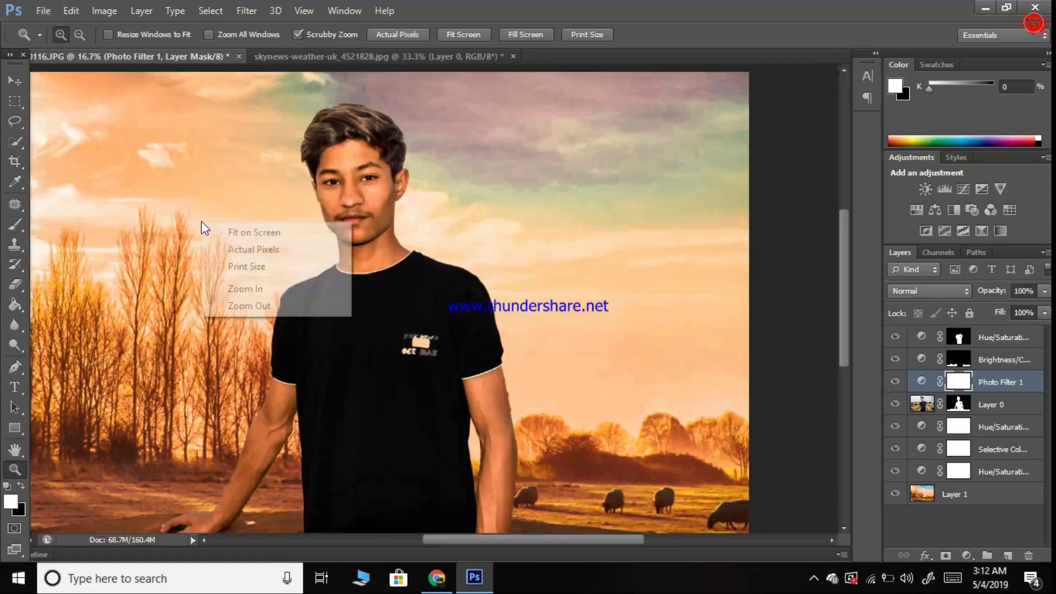
click(235, 230)
click(44, 12)
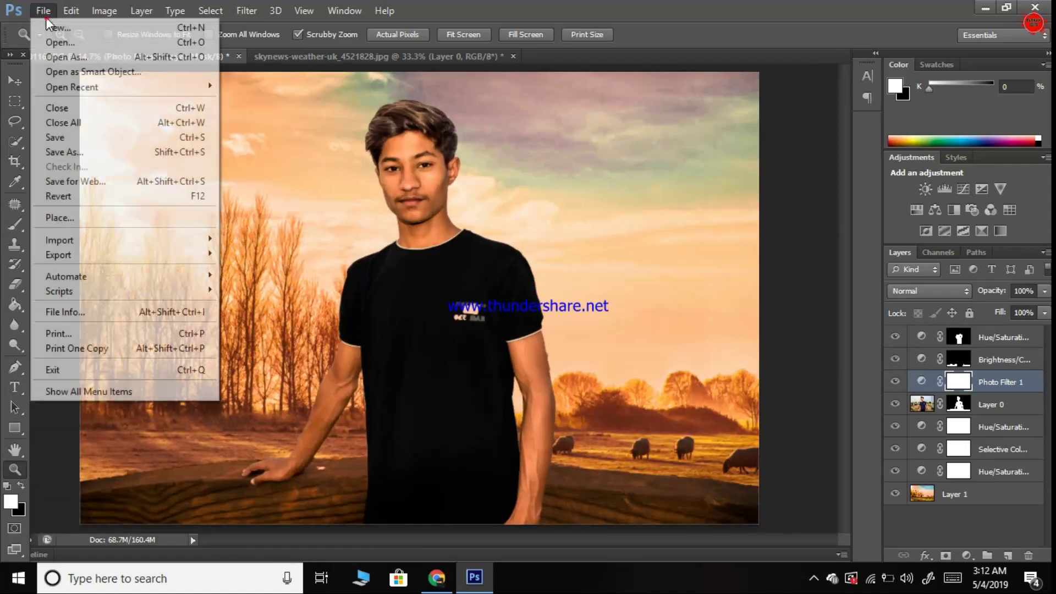
click(65, 152)
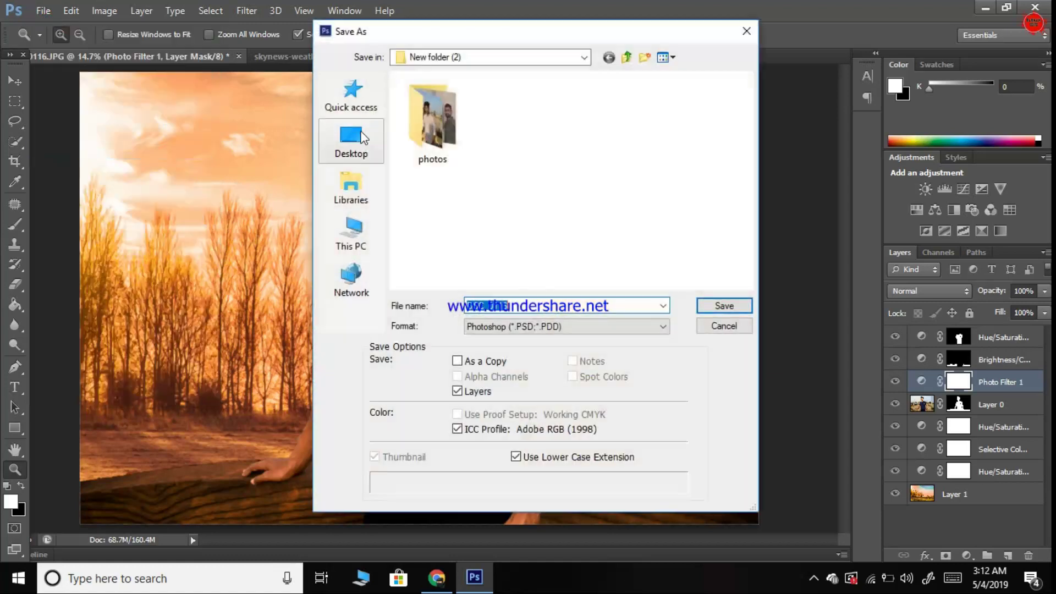
click(352, 143)
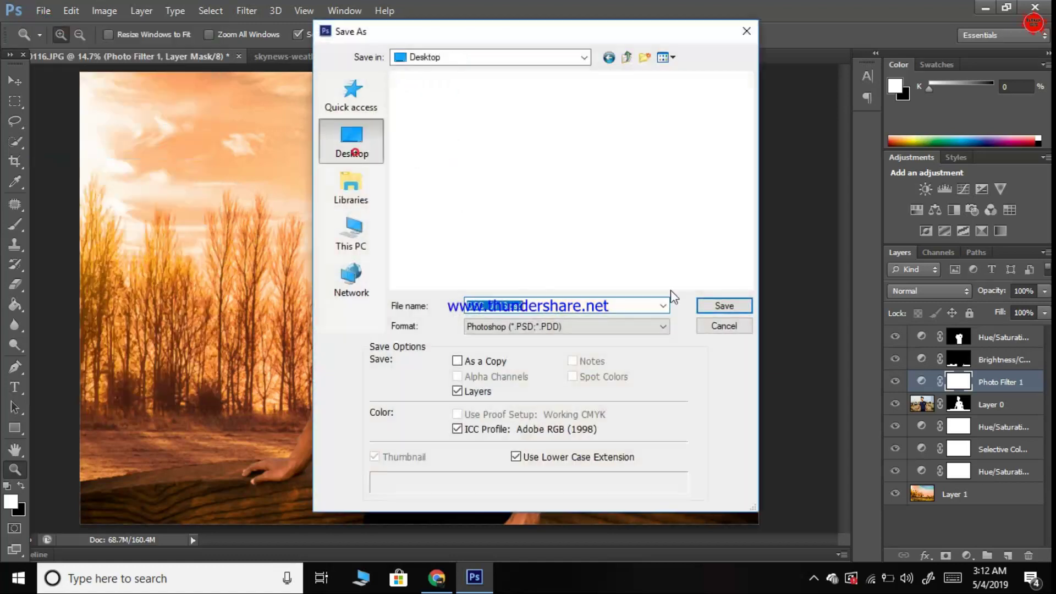
click(624, 328)
click(517, 430)
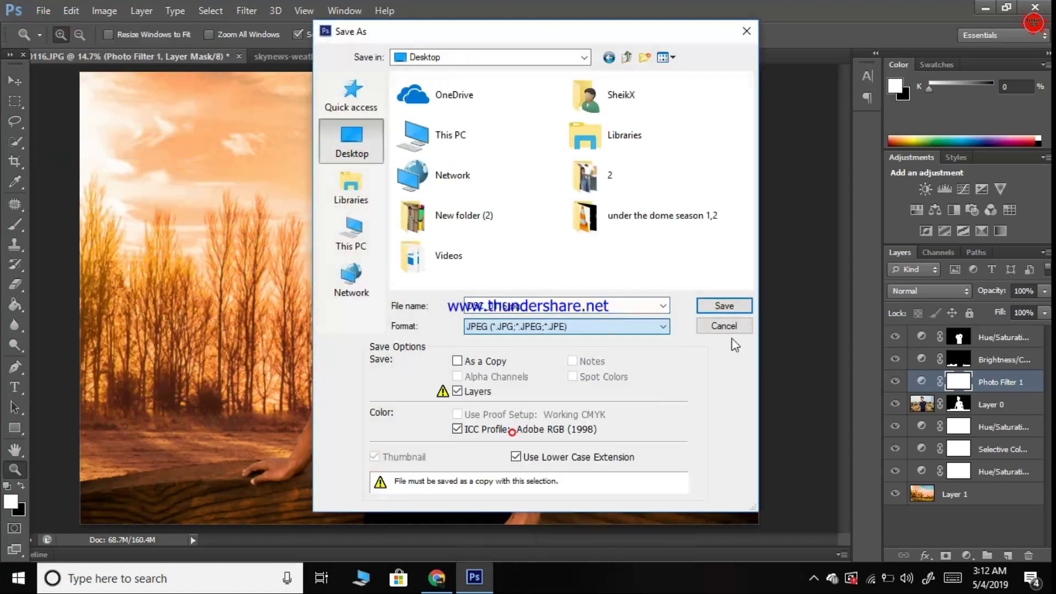
click(722, 306)
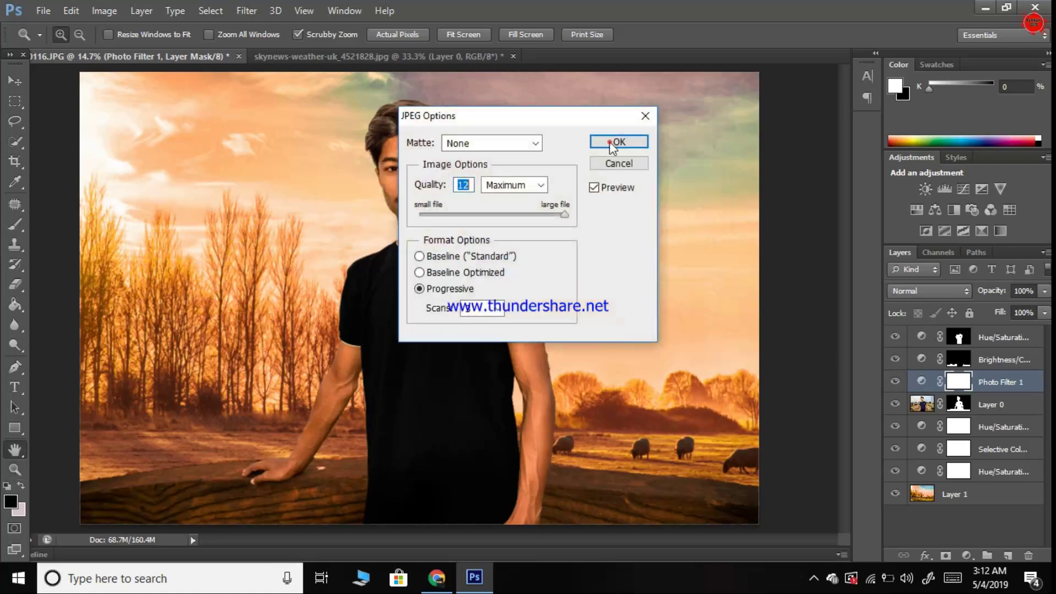
click(610, 142)
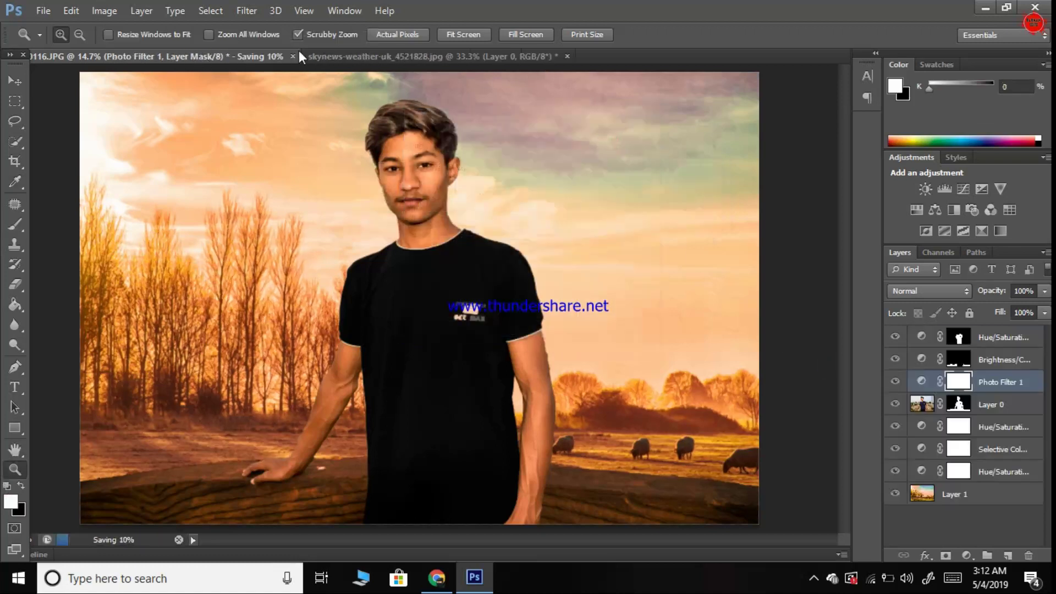
Close the skynews, DSC_0116.JPG and remaining documents, answering each save prompt
click(568, 56)
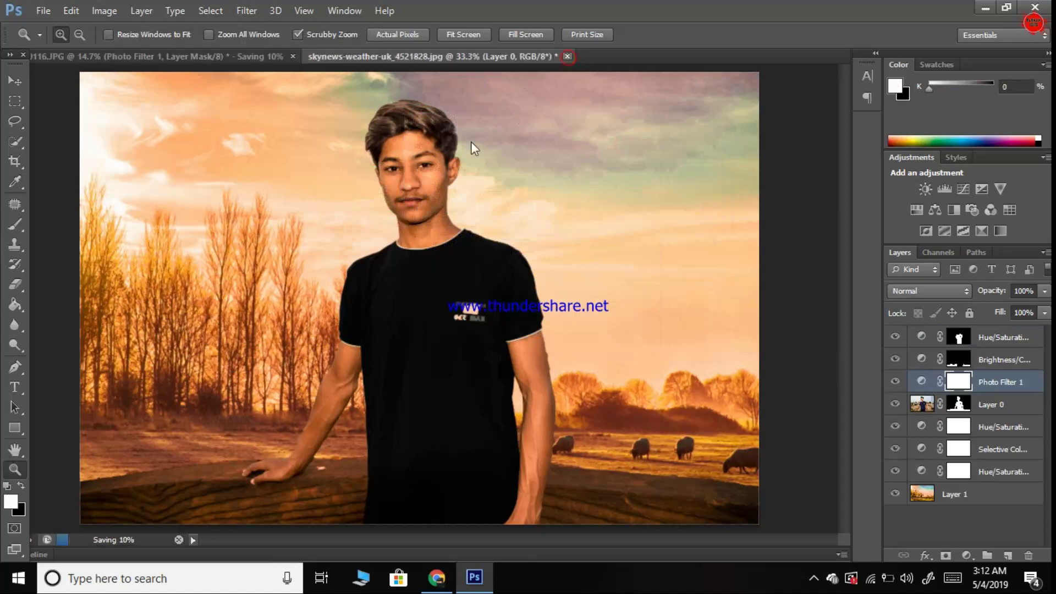
click(529, 228)
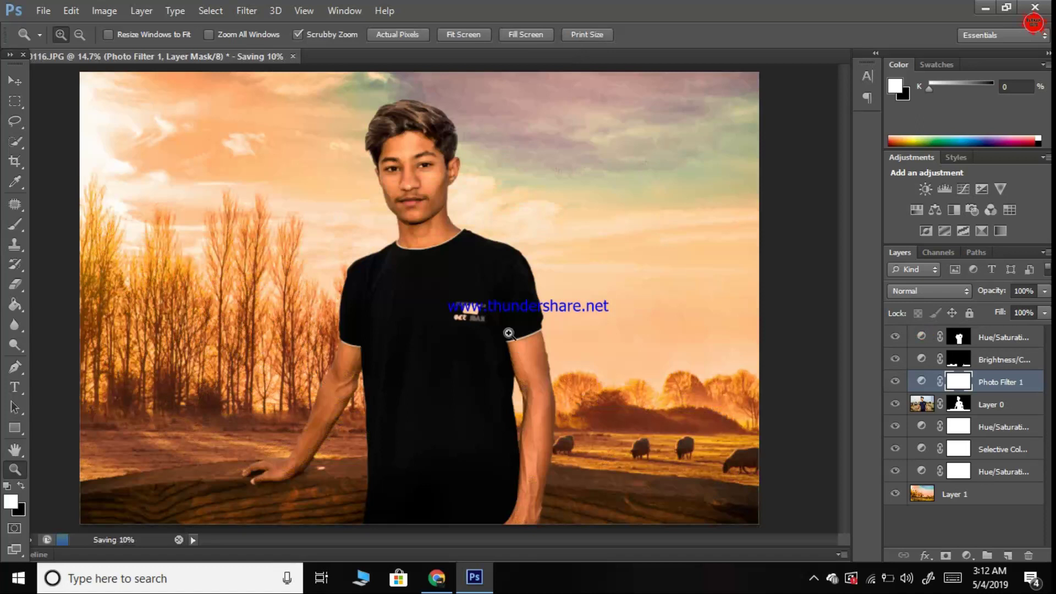
click(816, 582)
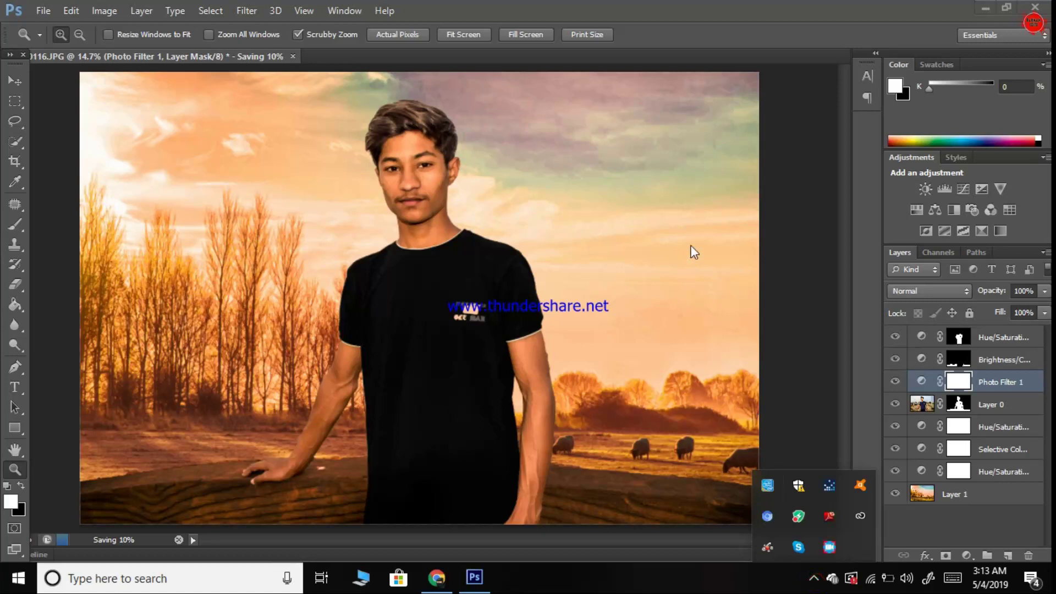
click(777, 215)
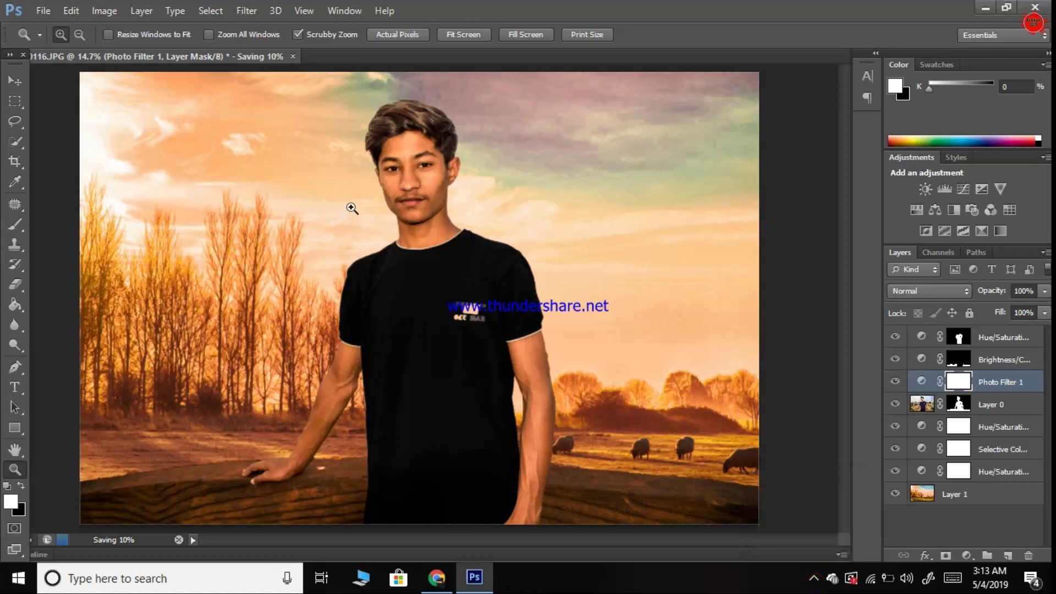
click(293, 57)
click(504, 232)
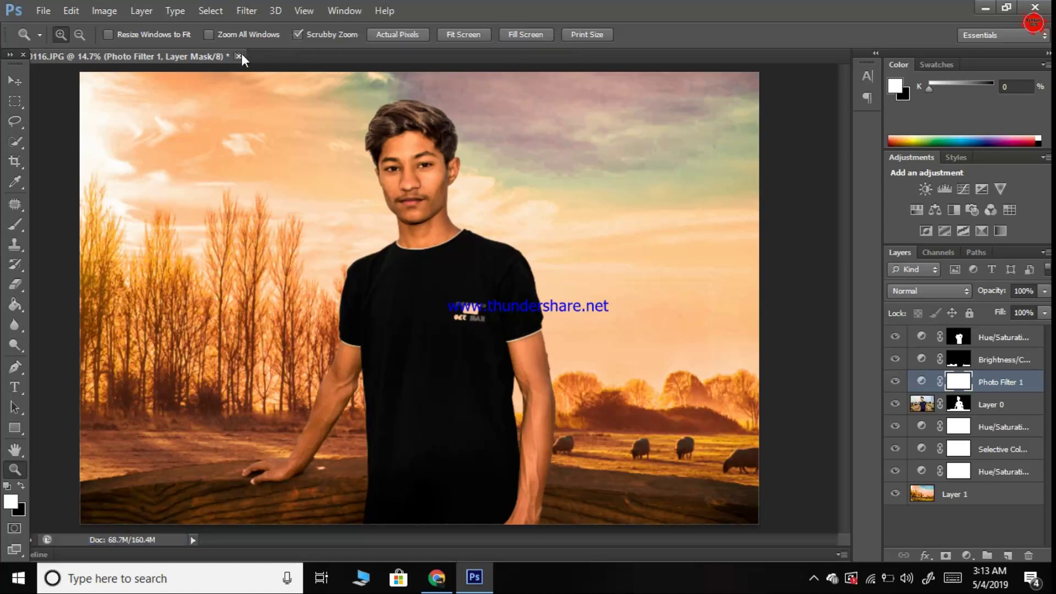
click(241, 57)
click(501, 228)
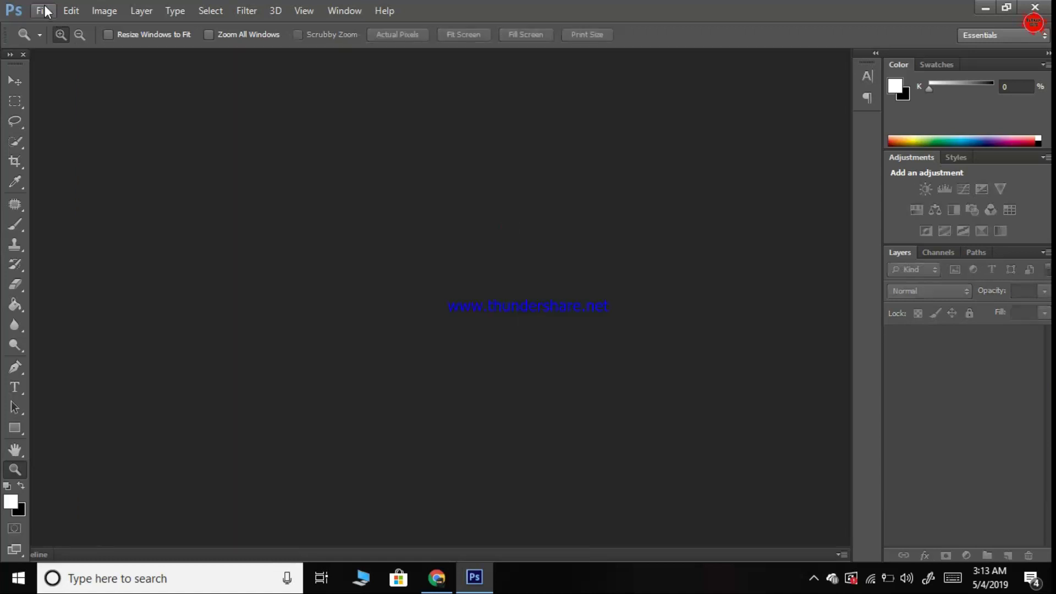
Open DSC_0116.jpg from the Desktop so it loads in Camera Raw
click(46, 11)
click(55, 73)
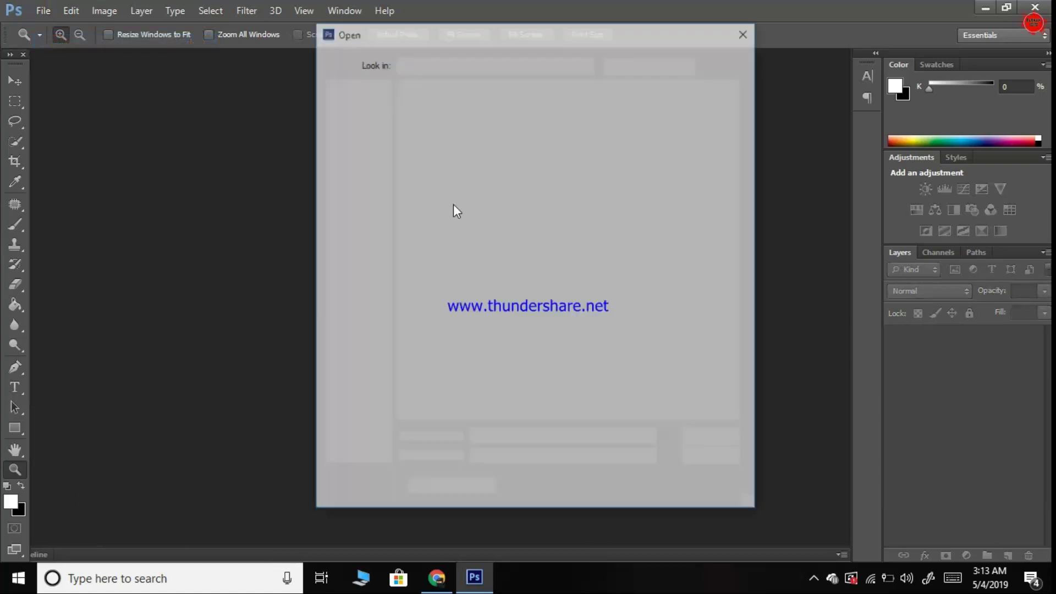
click(355, 146)
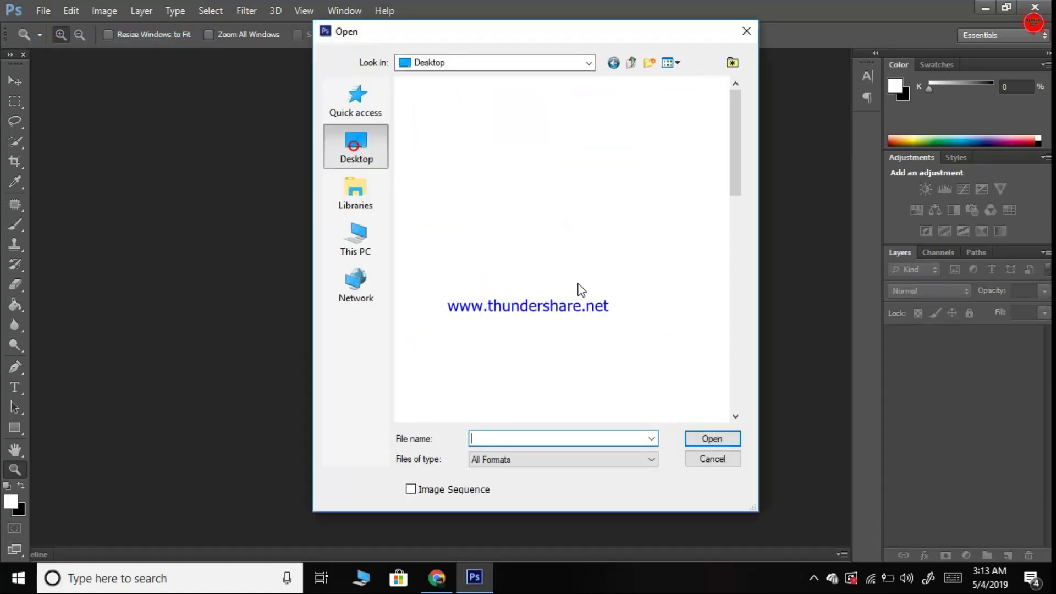
scroll(600, 304, down, 10)
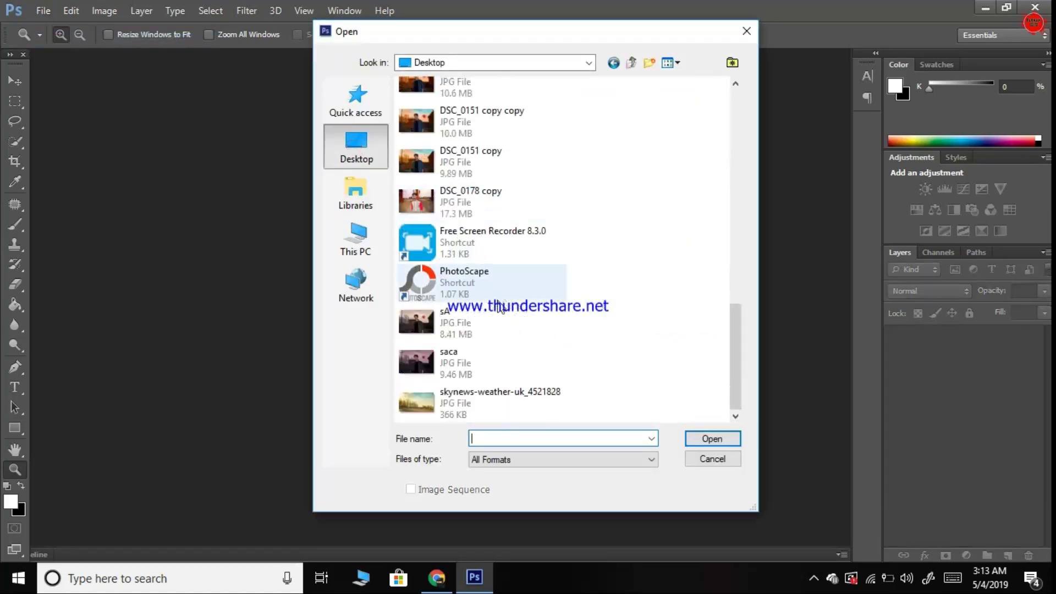
scroll(500, 307, up, 5)
double_click(447, 207)
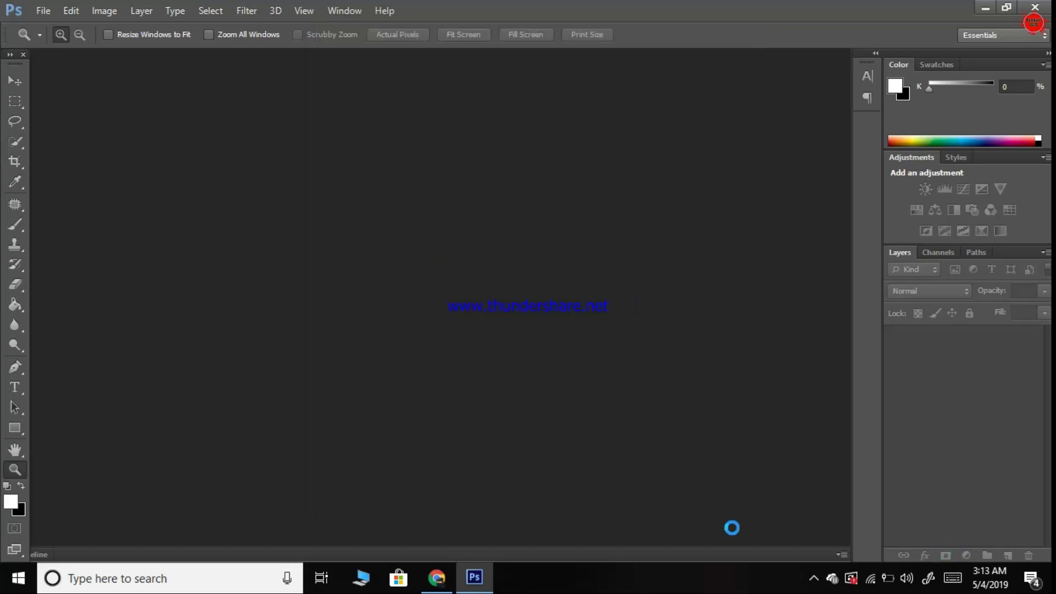
Set Basic-tab Clarity +29, Blacks +25, Whites -3, Shadows +22, and open the image in Photoshop
scroll(817, 361, down, 2)
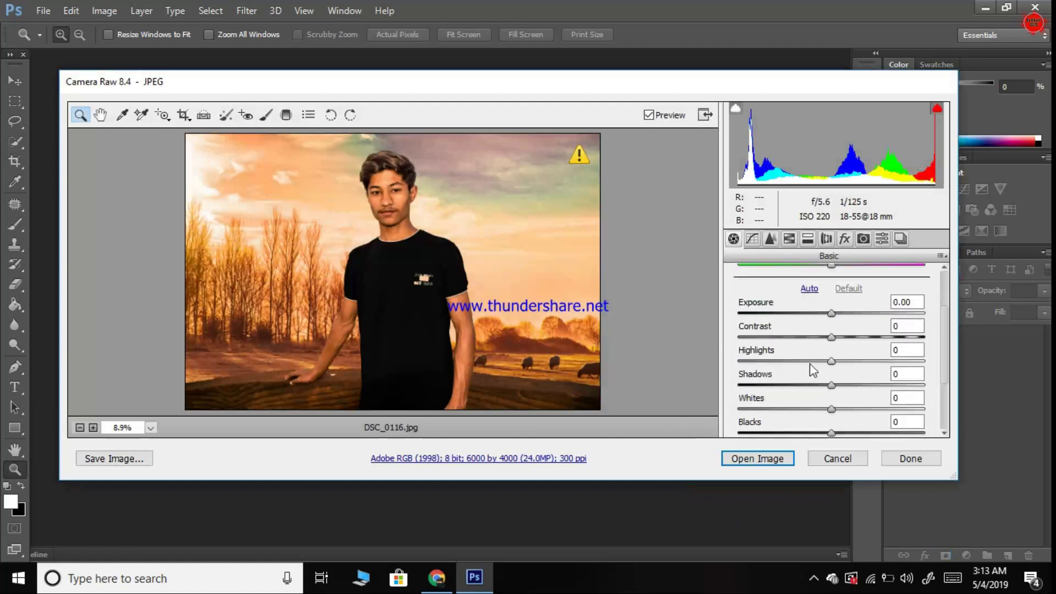
scroll(810, 386, down, 1)
scroll(812, 406, down, 1)
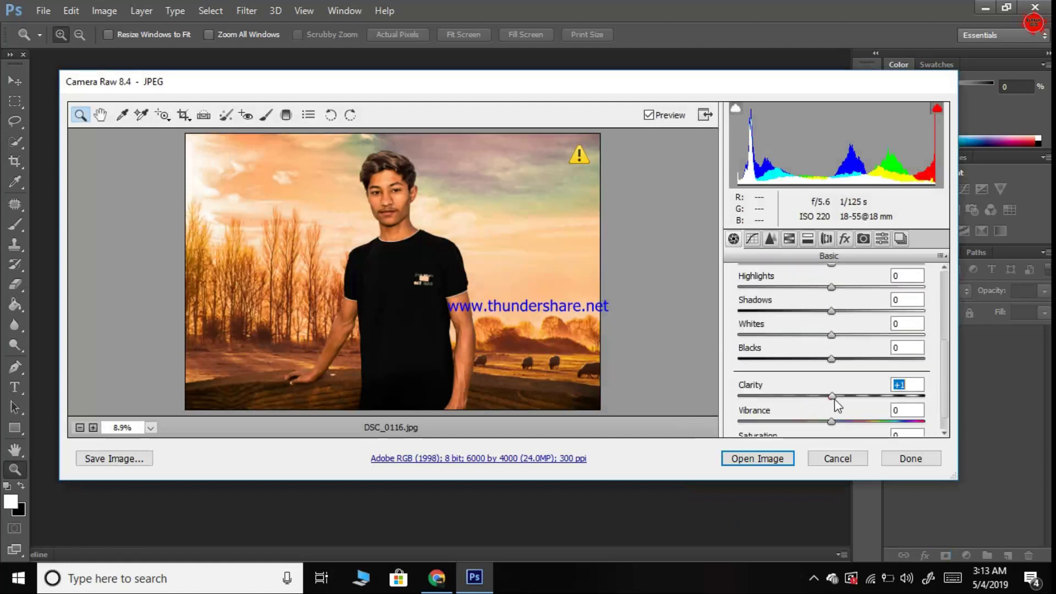
drag(834, 399, 858, 400)
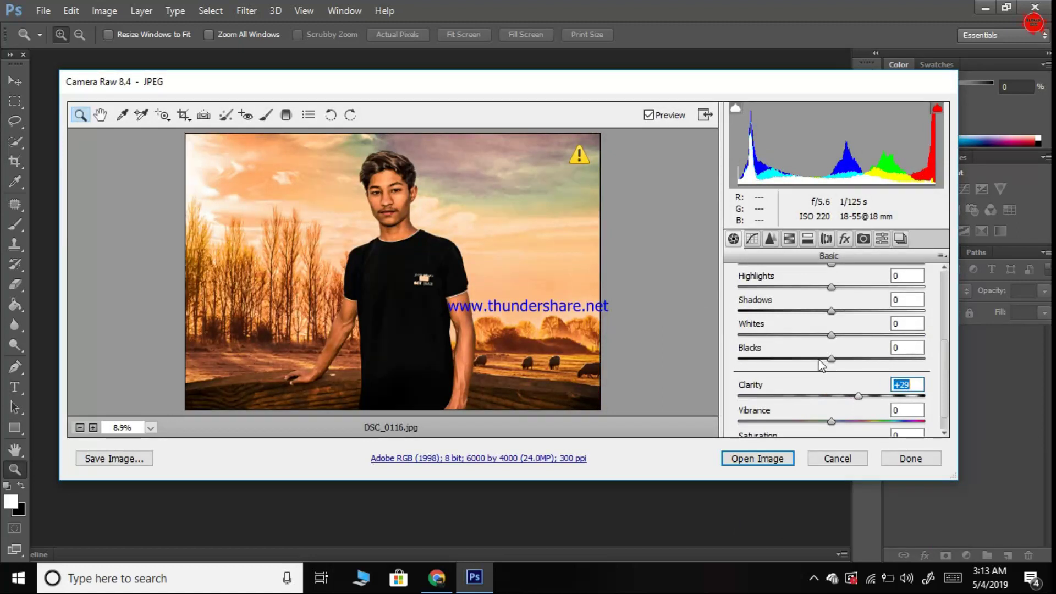
mouse_move(832, 359)
mouse_down()
mouse_move(876, 376)
mouse_move(855, 376)
mouse_up()
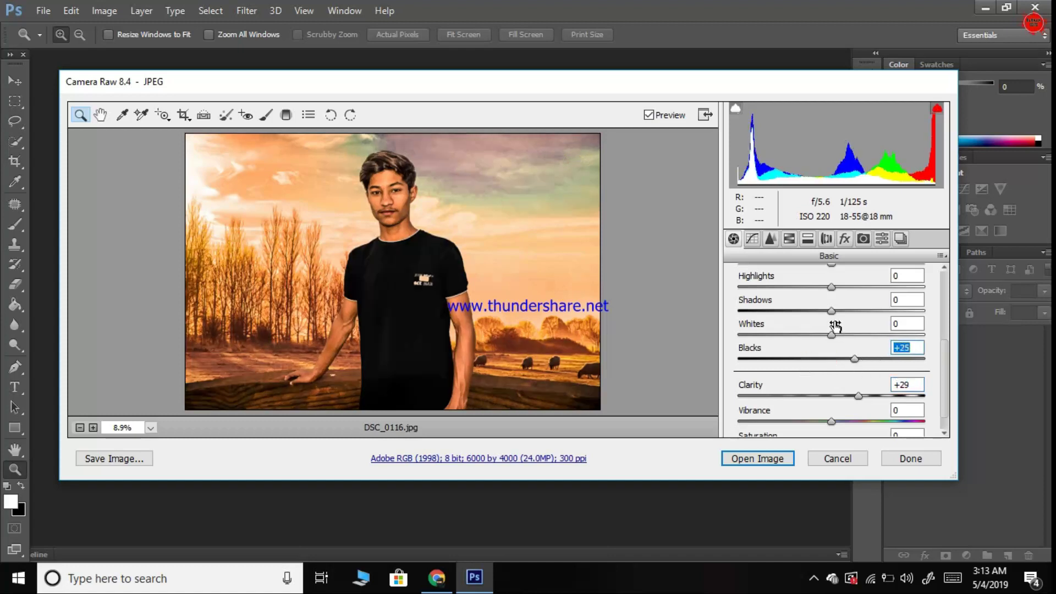
mouse_move(831, 334)
mouse_down()
mouse_move(789, 336)
mouse_move(865, 344)
mouse_move(828, 340)
mouse_up()
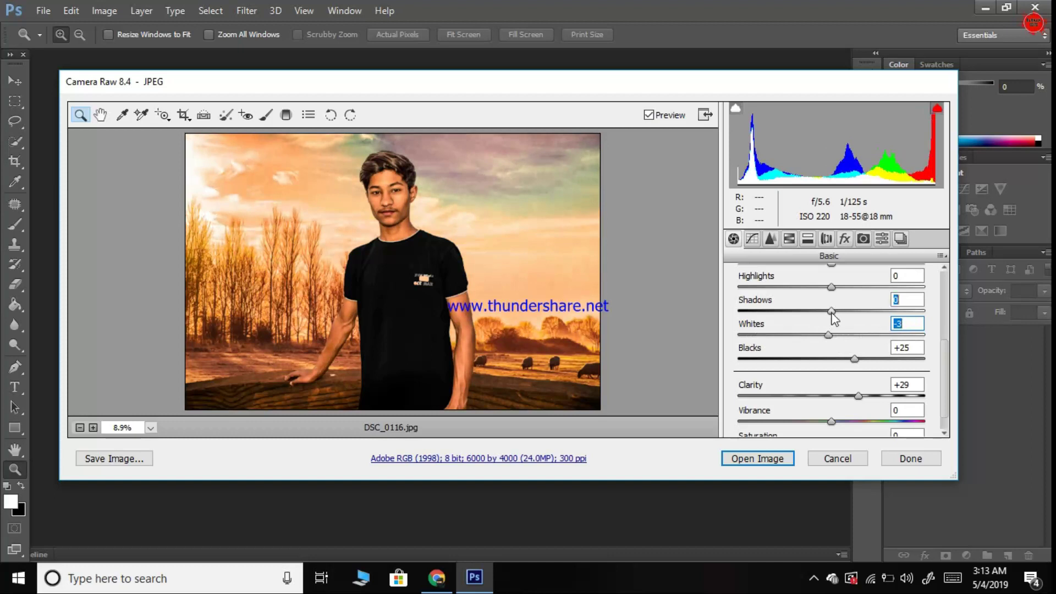
drag(831, 312, 847, 321)
key(Up)
key(Up)
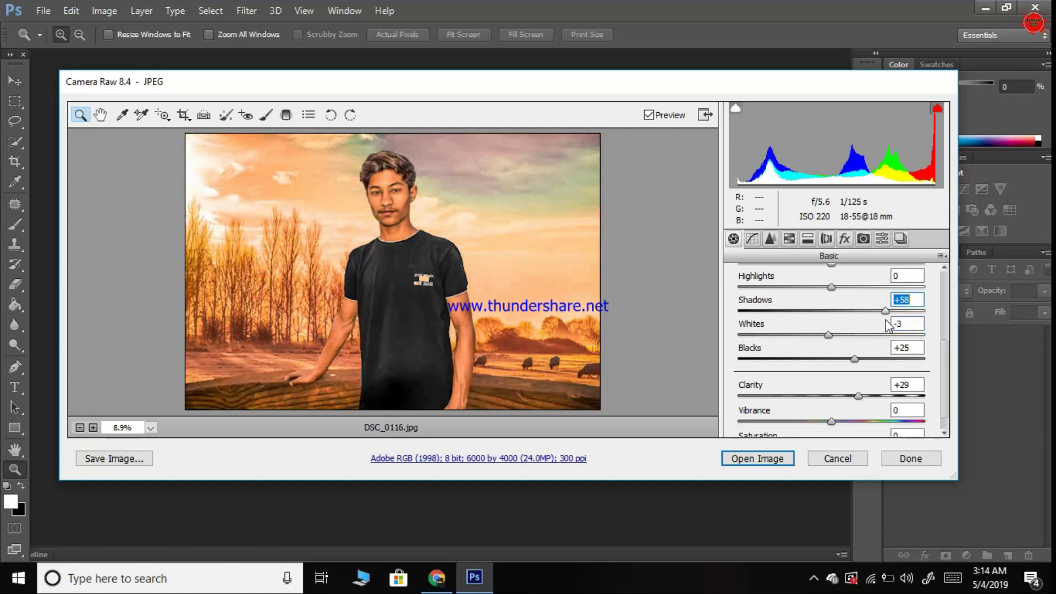
key(shift+Down)
key(shift+Down)
key(shift+Down)
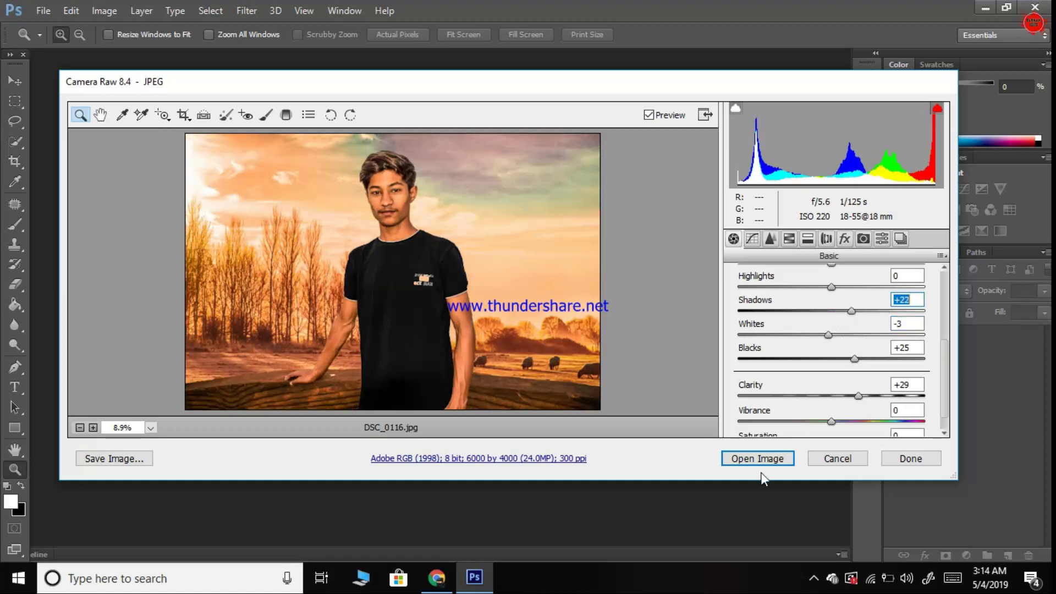
click(758, 460)
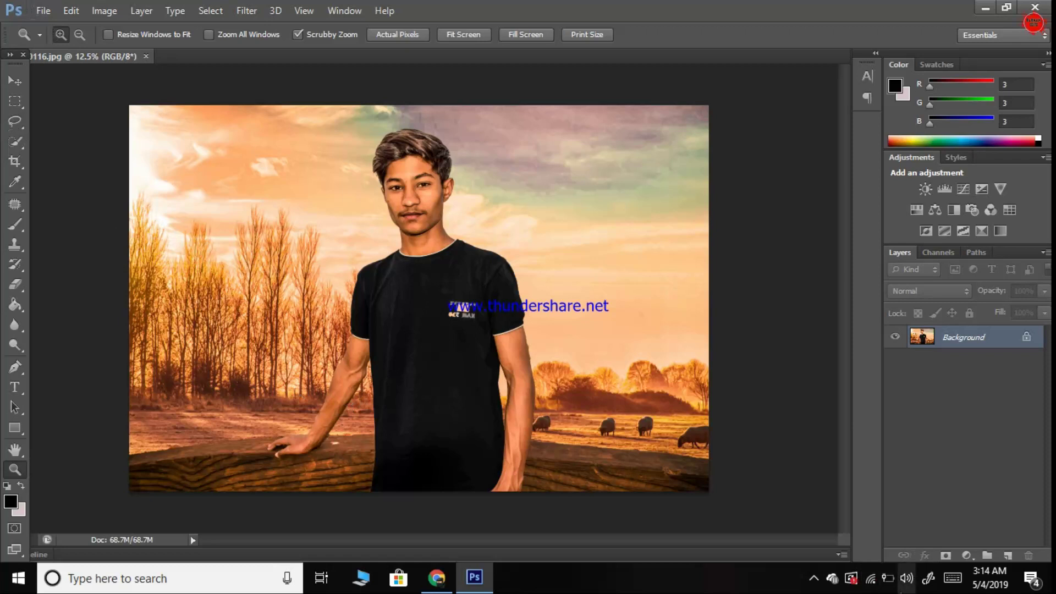
Bring another window forward from the taskbar, leaving graded DSC_0116.jpg open as the Background layer
click(814, 577)
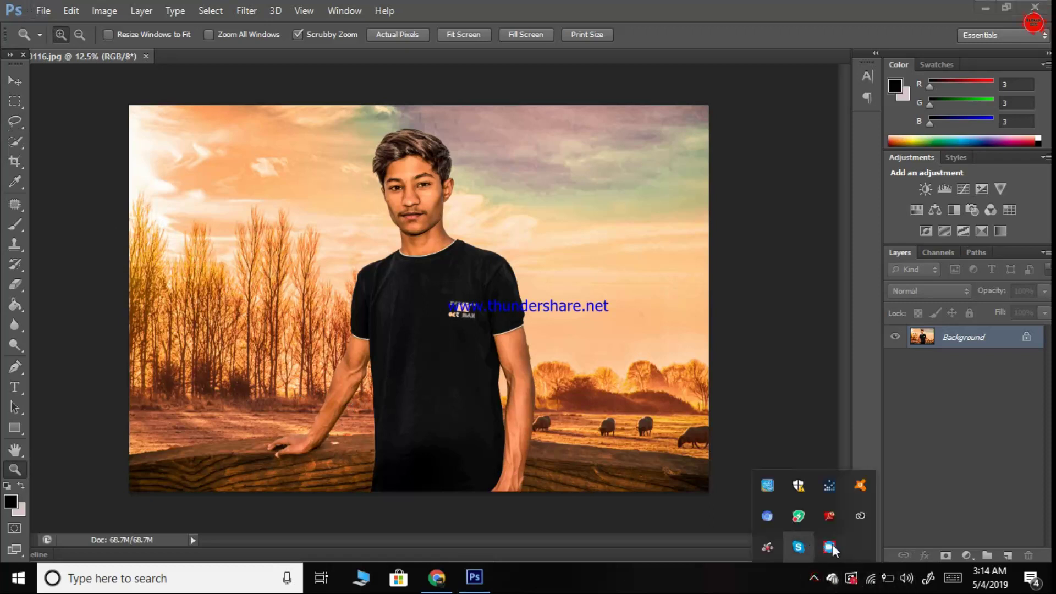
click(830, 546)
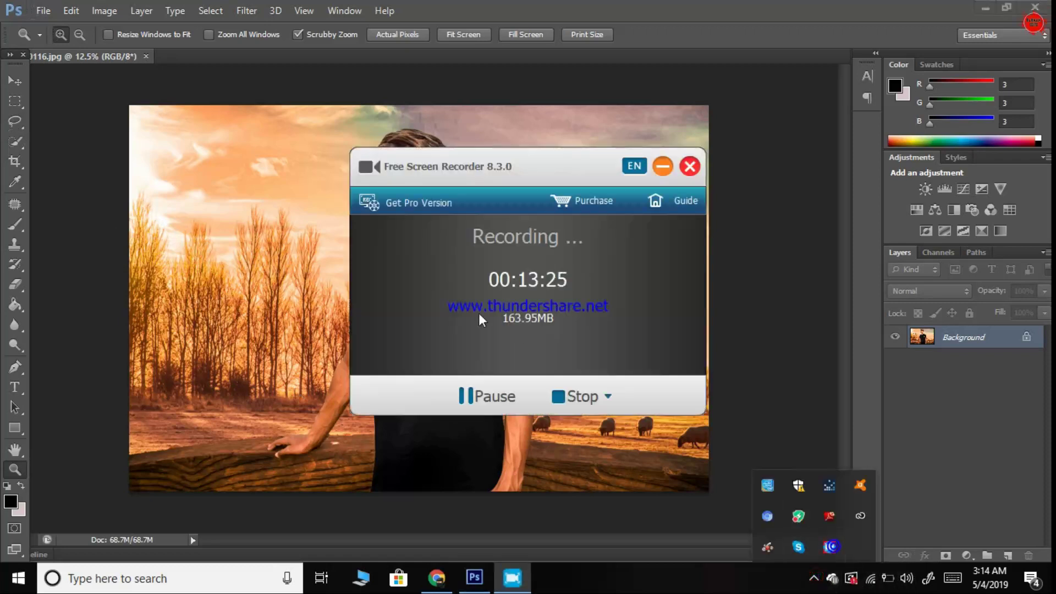